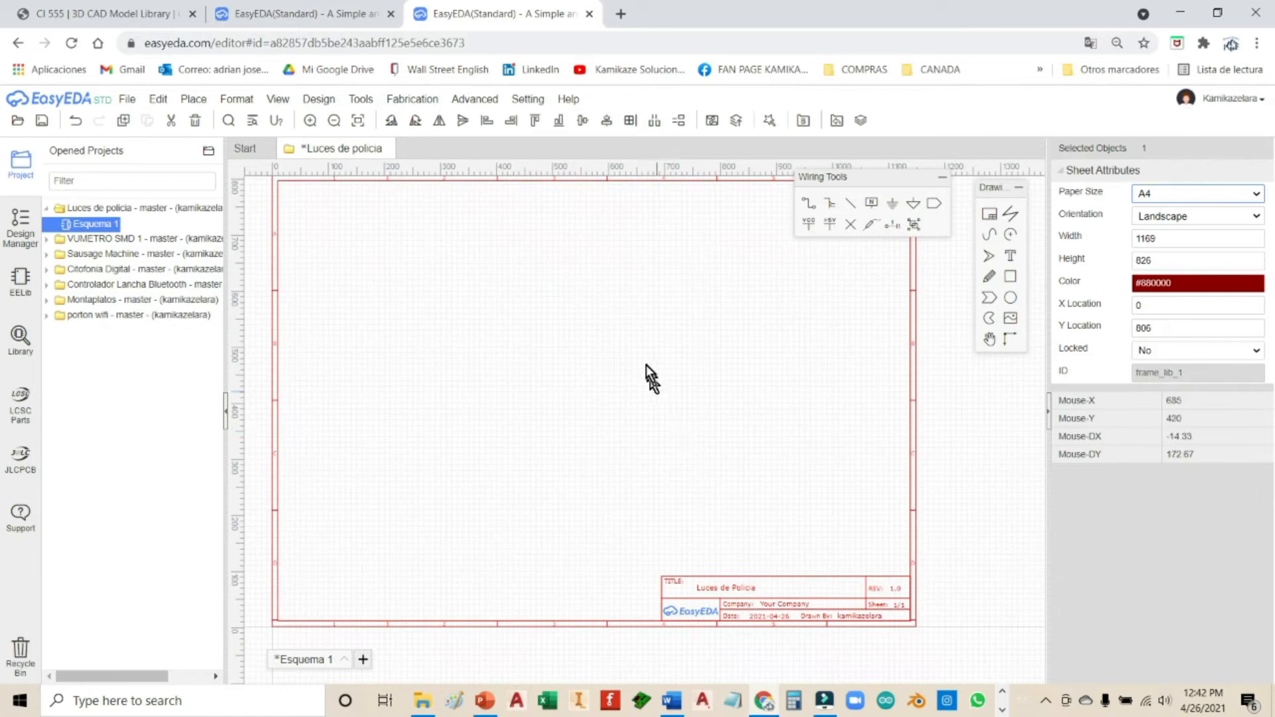
Step: Pick the EELib resistor with the R_AXIAL-1.0_US package for placing
{"action": "right_click_drag", "start_coordinate": [633, 350], "coordinate": [658, 423]}
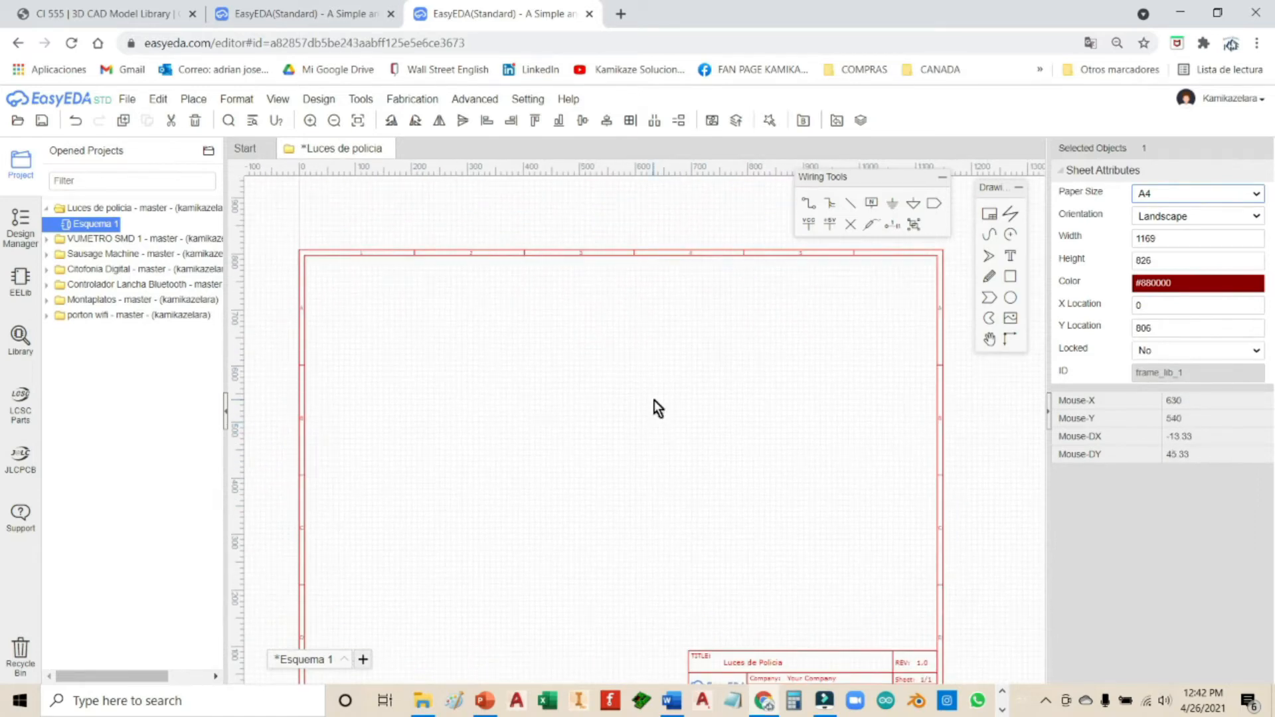
{"action": "scroll", "coordinate": [657, 408], "scroll_direction": "down", "scroll_amount": 2}
{"action": "scroll", "coordinate": [653, 397], "scroll_direction": "up", "scroll_amount": 2}
{"action": "right_click_drag", "start_coordinate": [650, 393], "coordinate": [646, 361]}
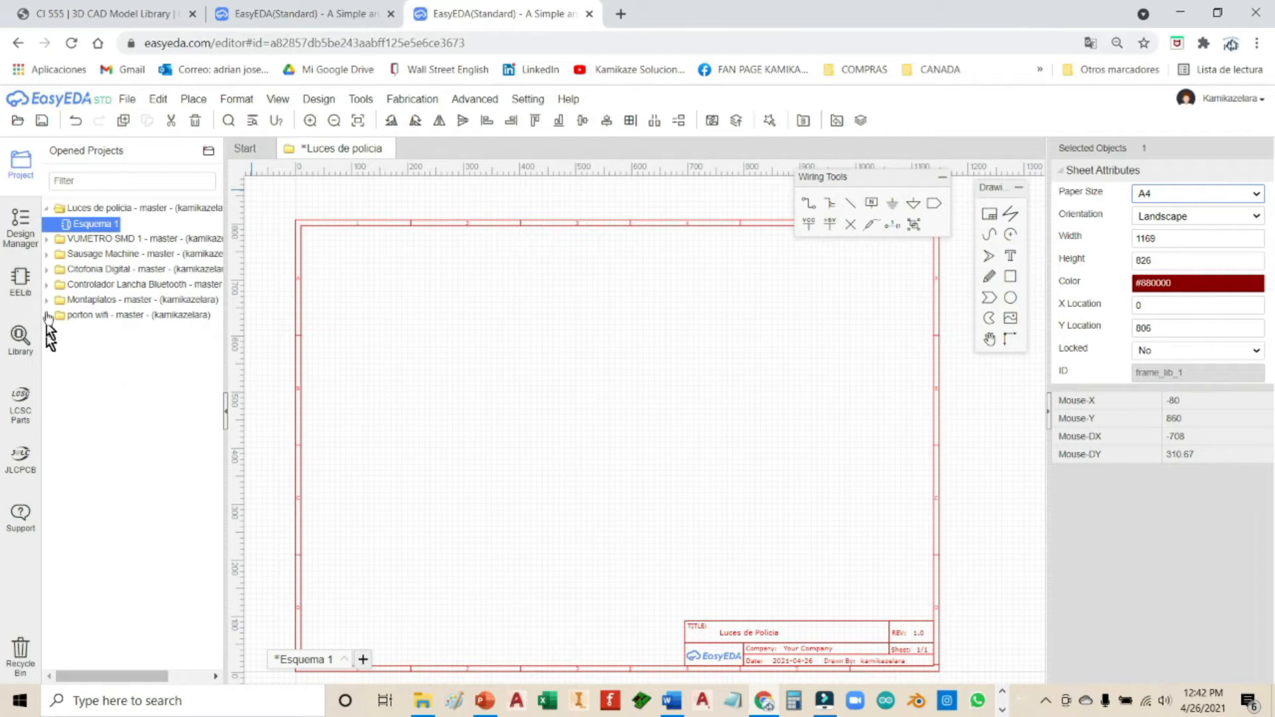
{"action": "left_click", "coordinate": [17, 292]}
{"action": "mouse_move", "coordinate": [221, 246]}
{"action": "left_mouse_down"}
{"action": "mouse_move", "coordinate": [221, 346]}
{"action": "mouse_move", "coordinate": [227, 259]}
{"action": "left_mouse_up"}
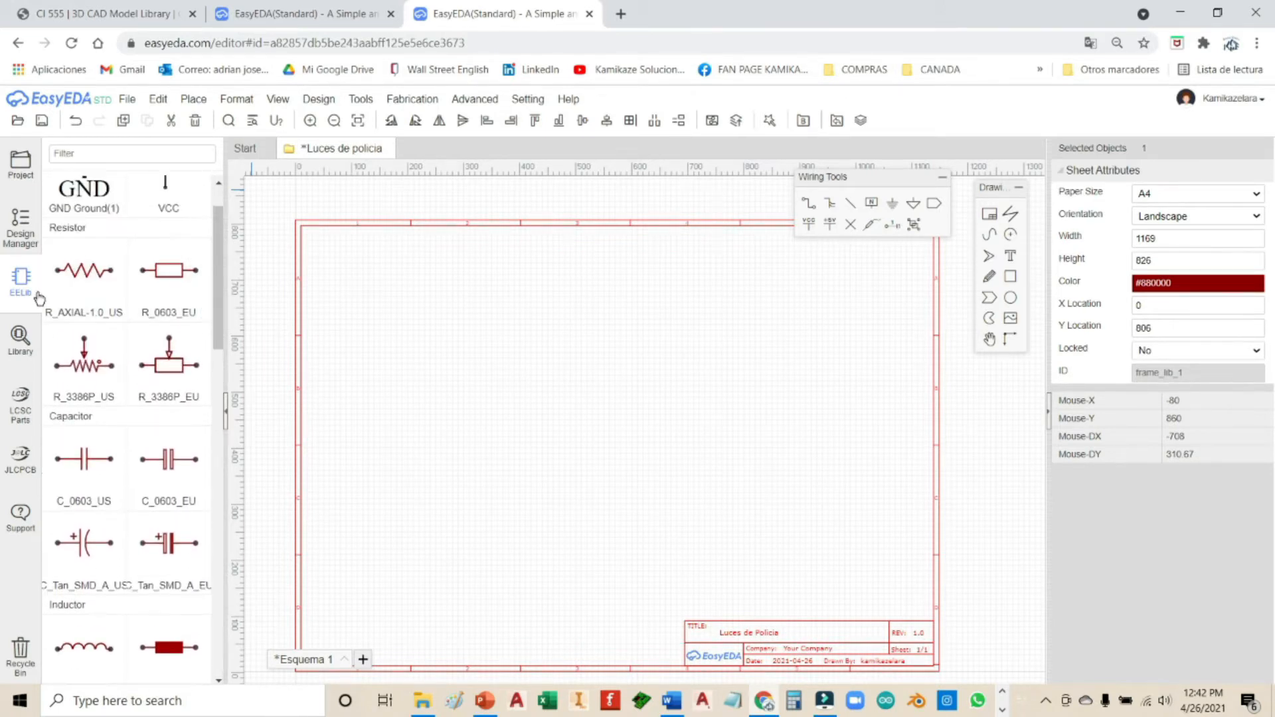
{"action": "left_click", "coordinate": [120, 313]}
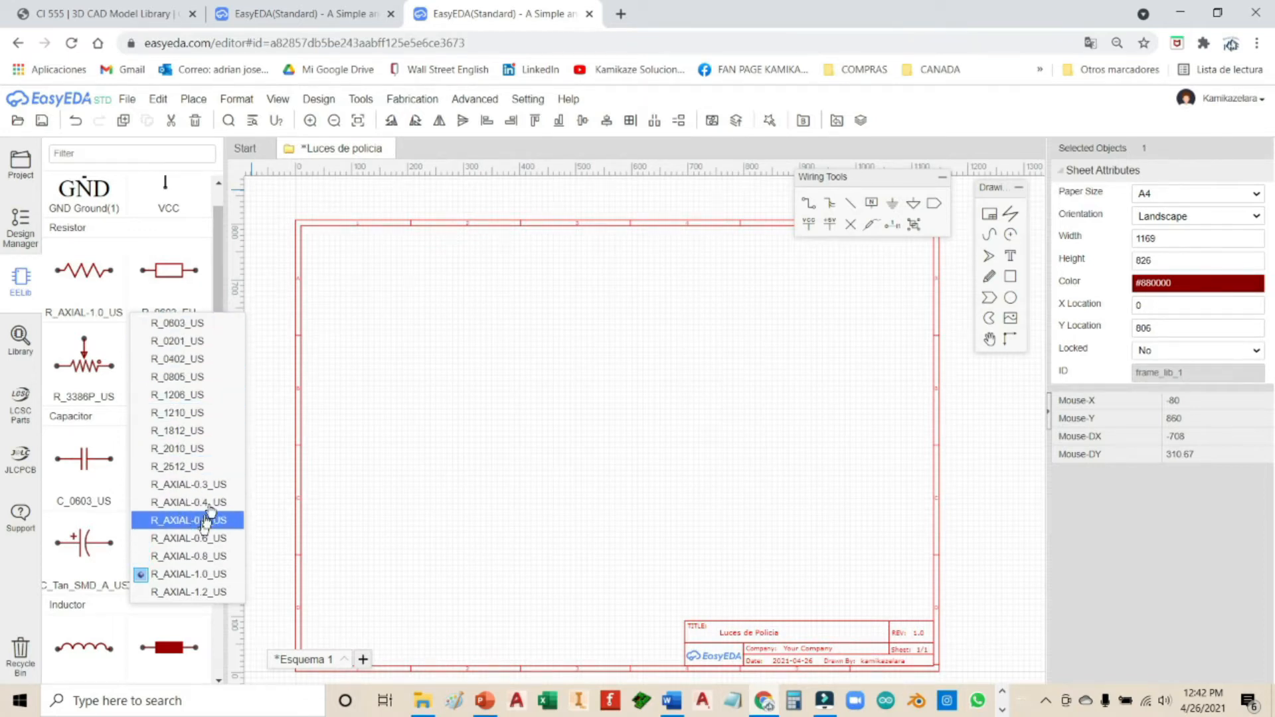
{"action": "left_click", "coordinate": [200, 578]}
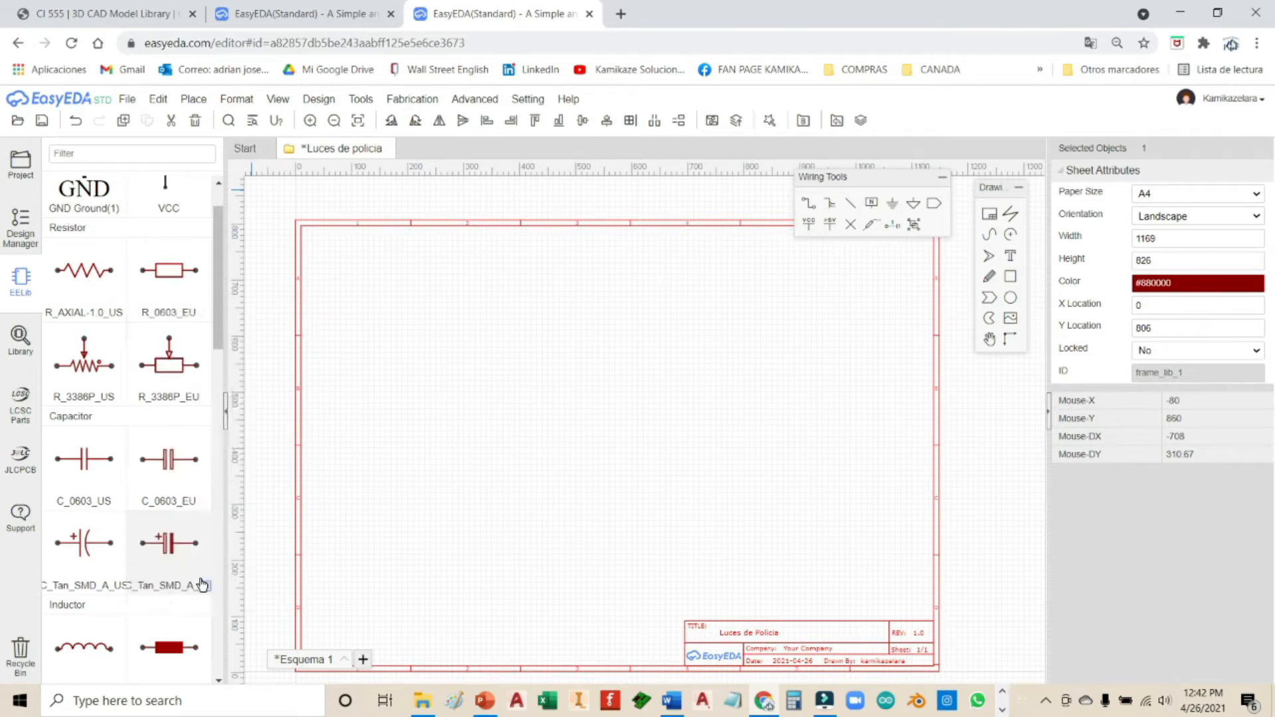
{"action": "left_click", "coordinate": [85, 282]}
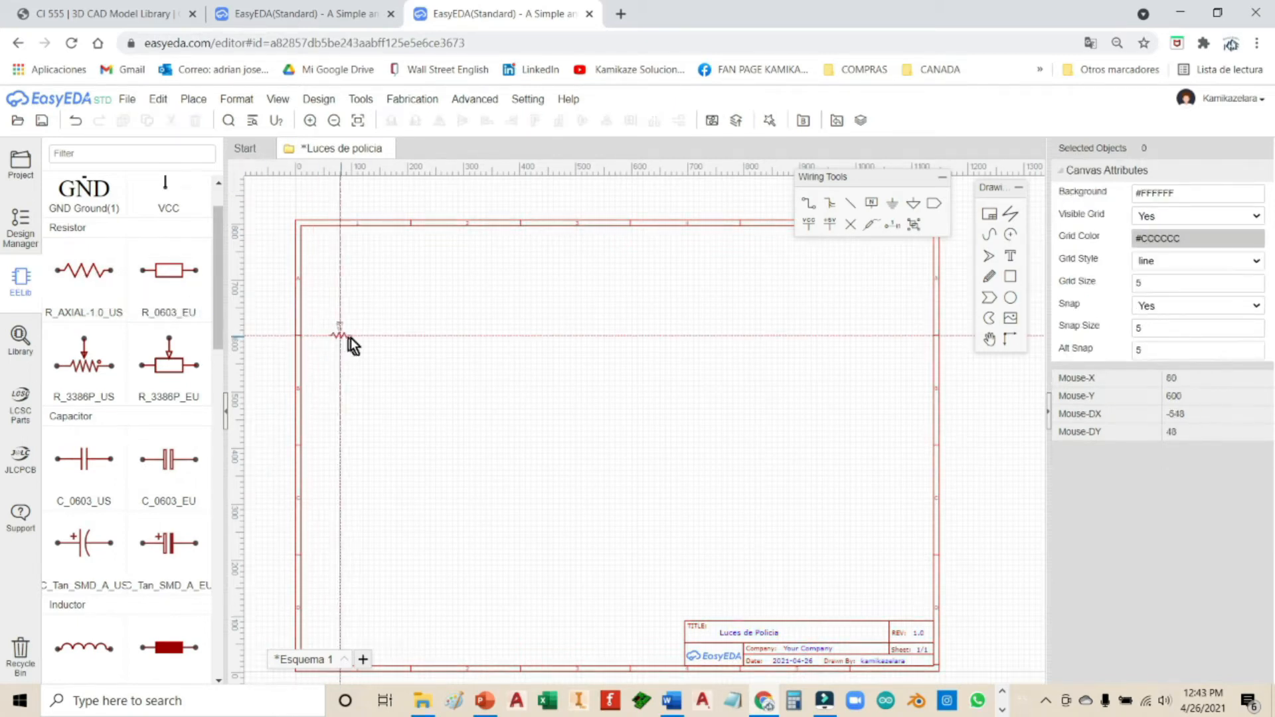
Step: Place resistors R1, R2 and R3 in a staggered row across the sheet
{"action": "left_click", "coordinate": [451, 348]}
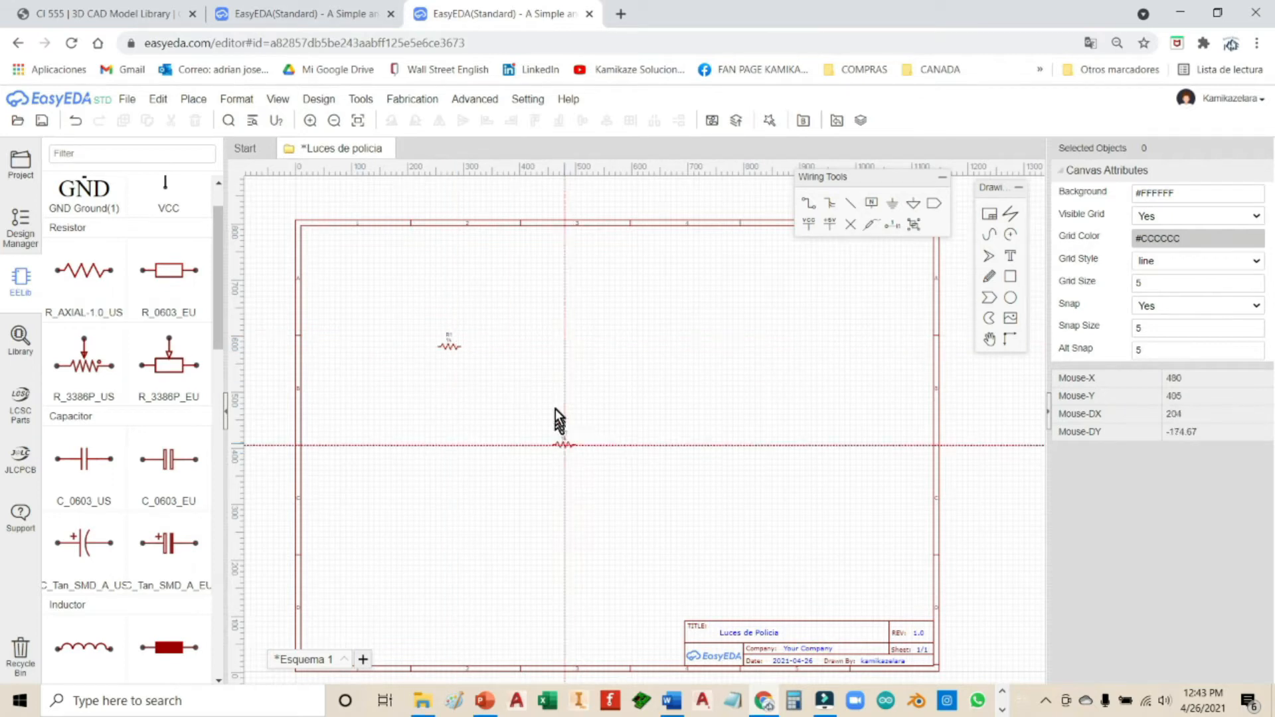
{"action": "scroll", "coordinate": [469, 345], "scroll_direction": "up", "scroll_amount": 3}
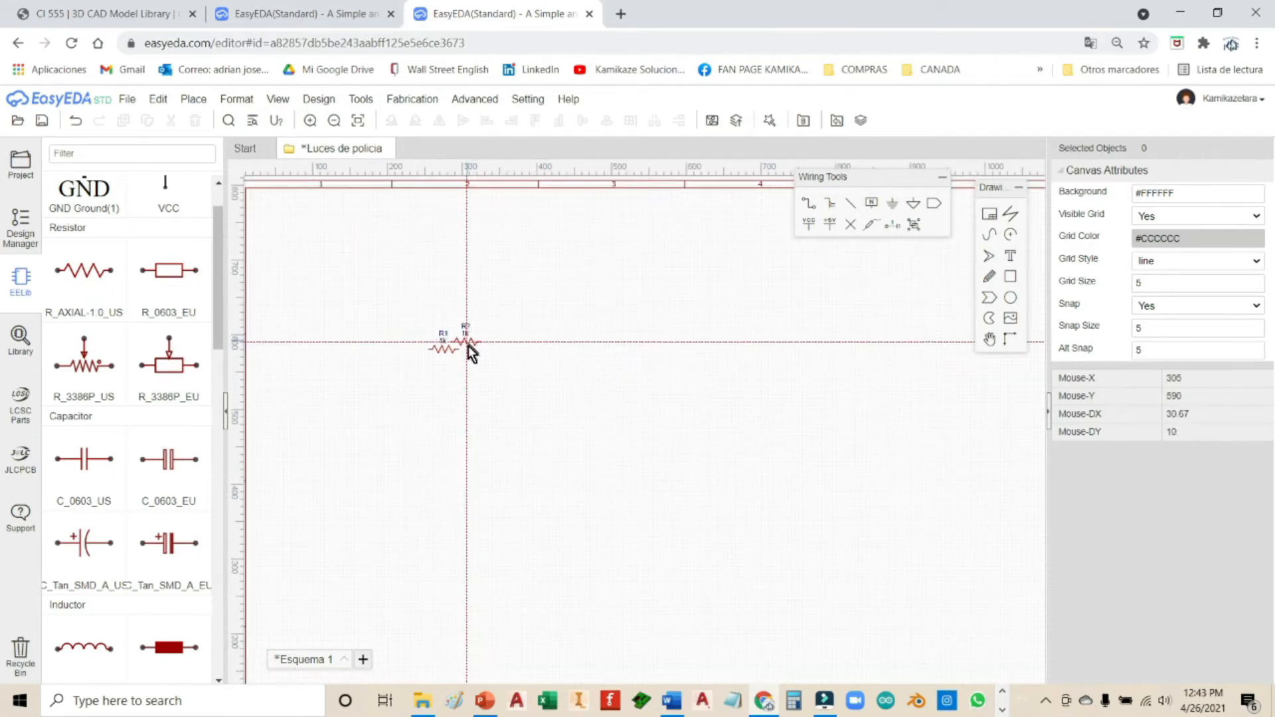
{"action": "scroll", "coordinate": [465, 359], "scroll_direction": "up", "scroll_amount": 4}
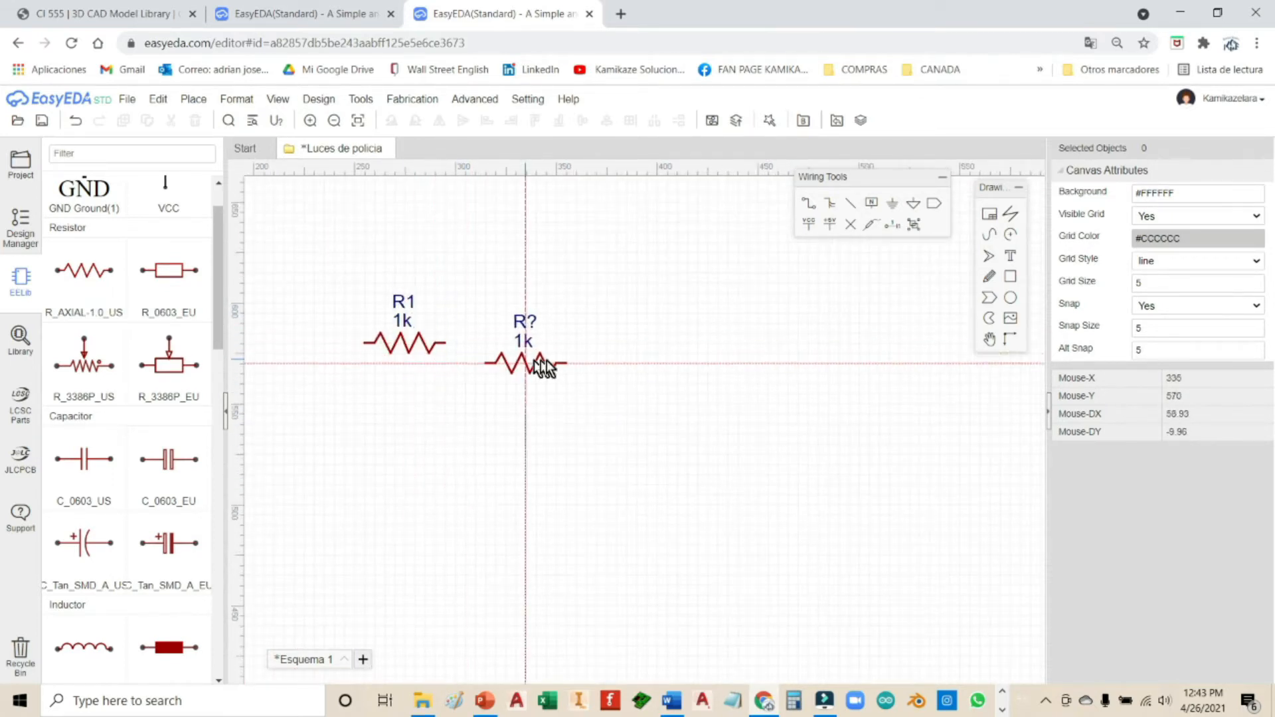
{"action": "left_click", "coordinate": [563, 364]}
{"action": "left_click", "coordinate": [691, 458]}
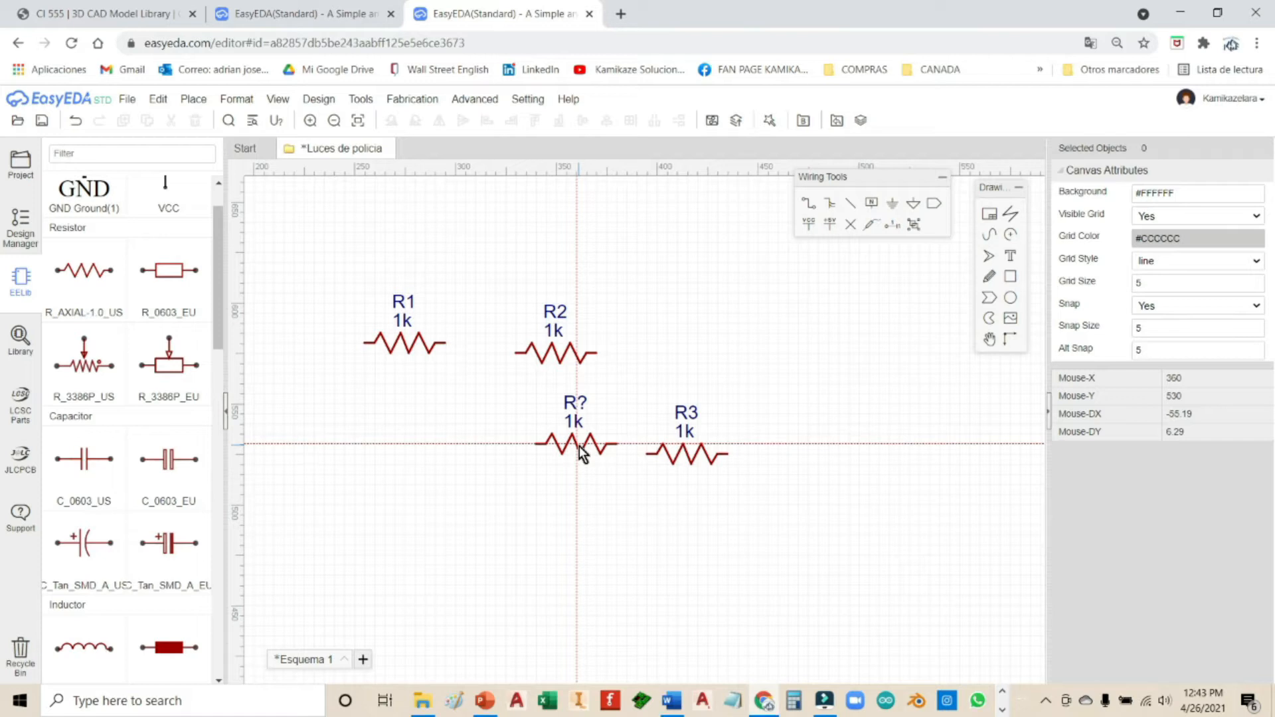
{"action": "key", "text": "Escape"}
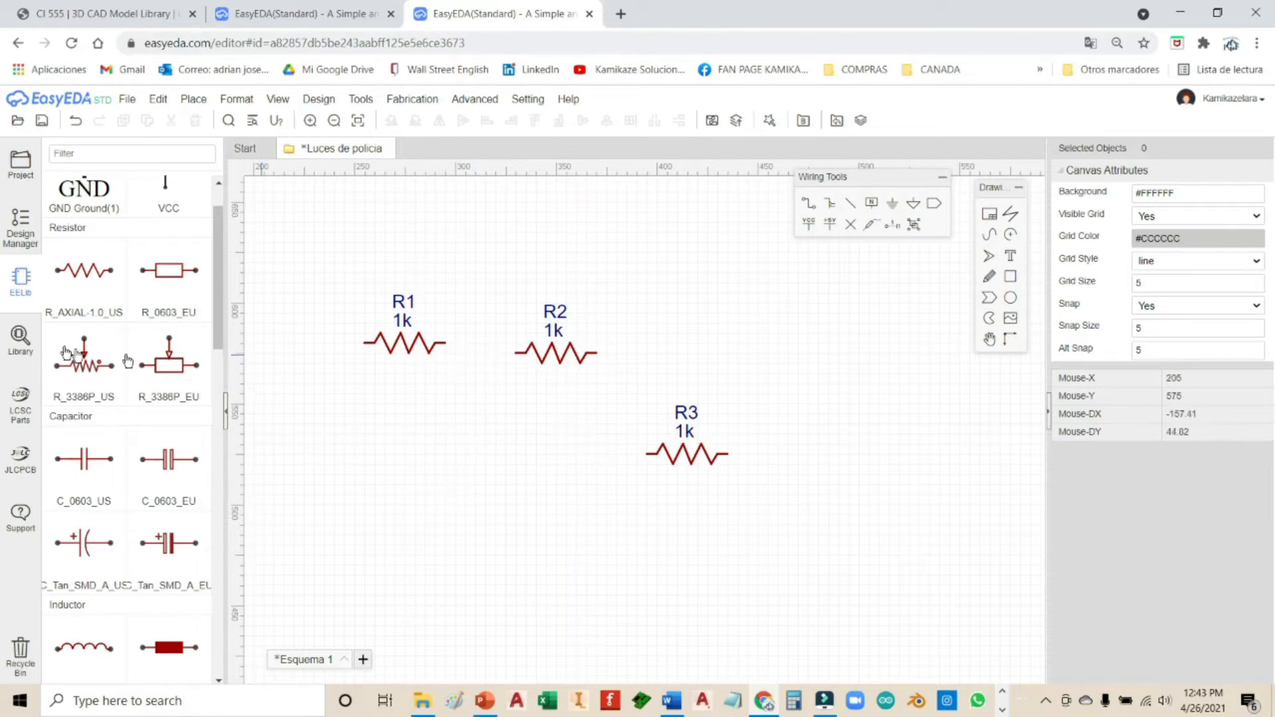
Step: Search the component library for the keyword NE555
{"action": "left_click", "coordinate": [20, 352]}
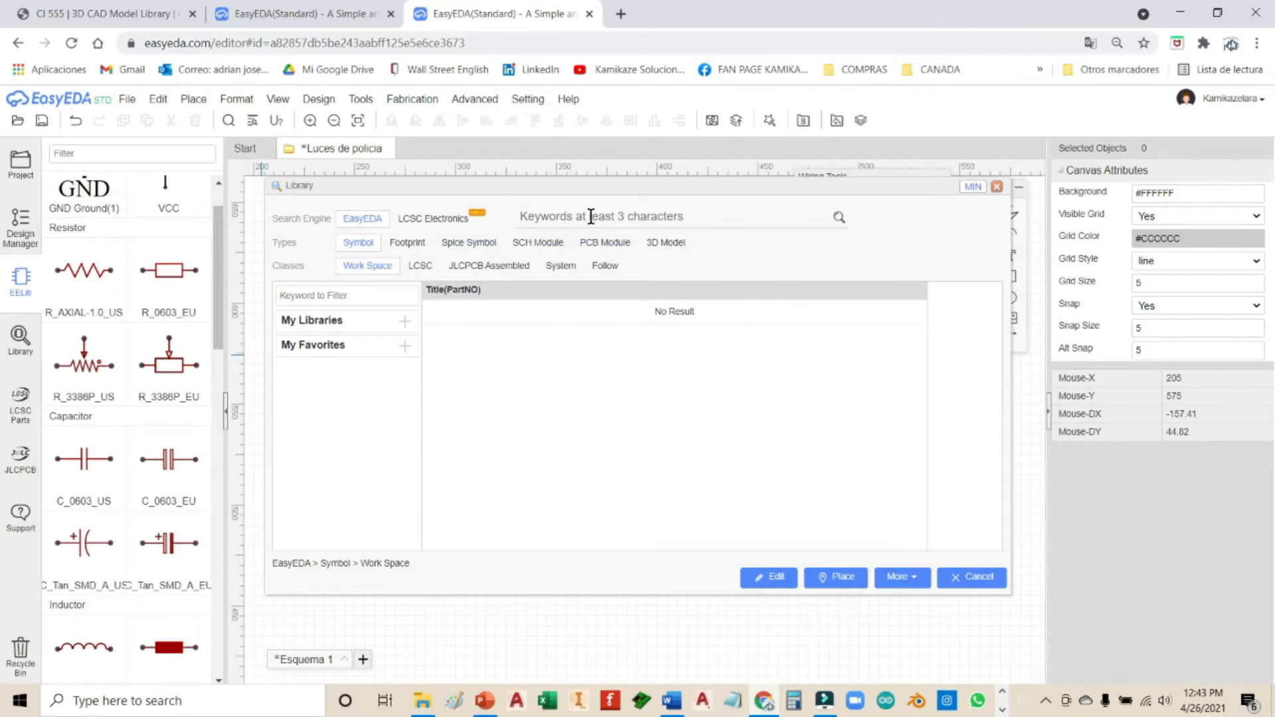
{"action": "type", "text": "NE555"}
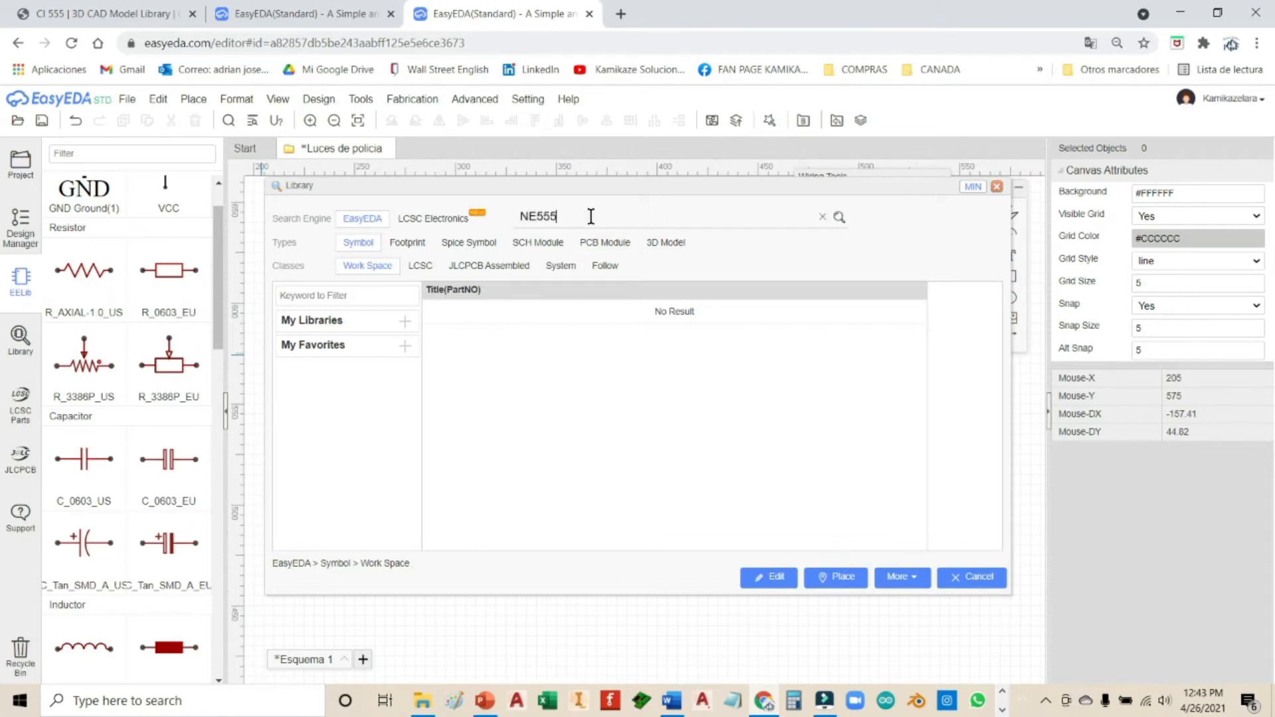
{"action": "key", "text": "Return"}
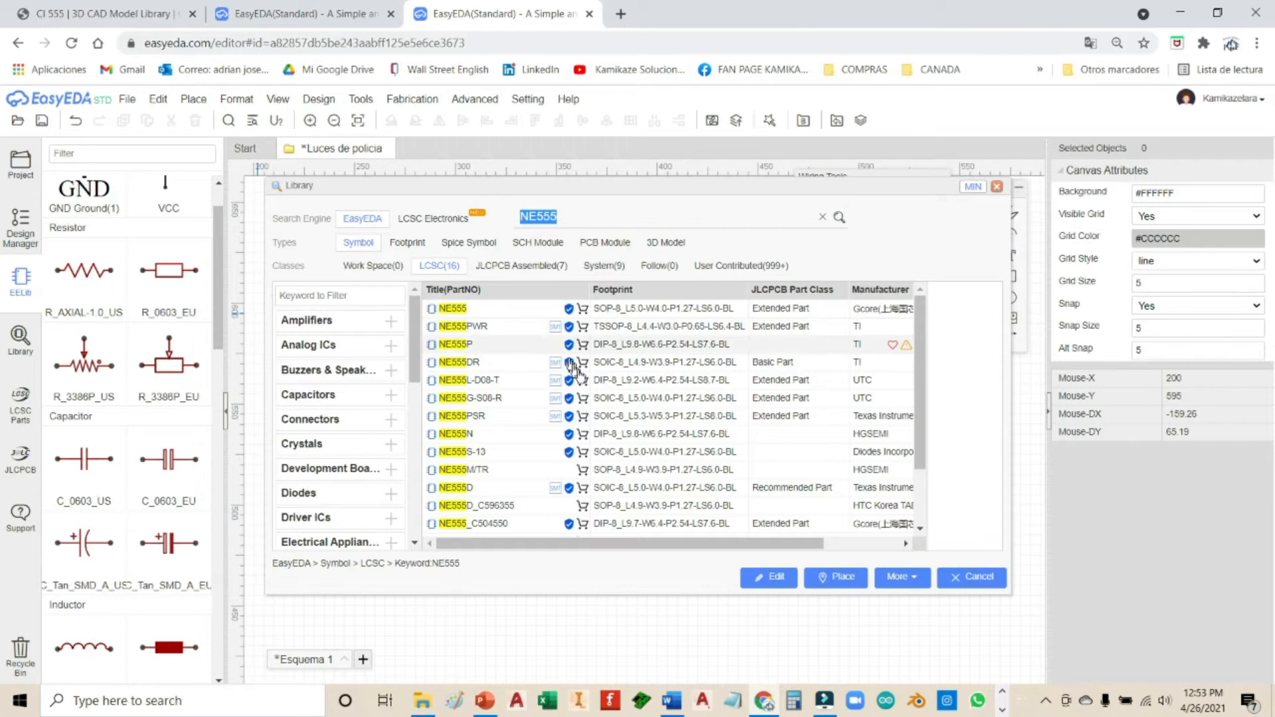
Step: Filter to JLCPCB Assembled, preview NE555PWR and NE555L-D08-T, and open the NE555L-D08-T LCSC page
{"action": "left_click", "coordinate": [545, 266]}
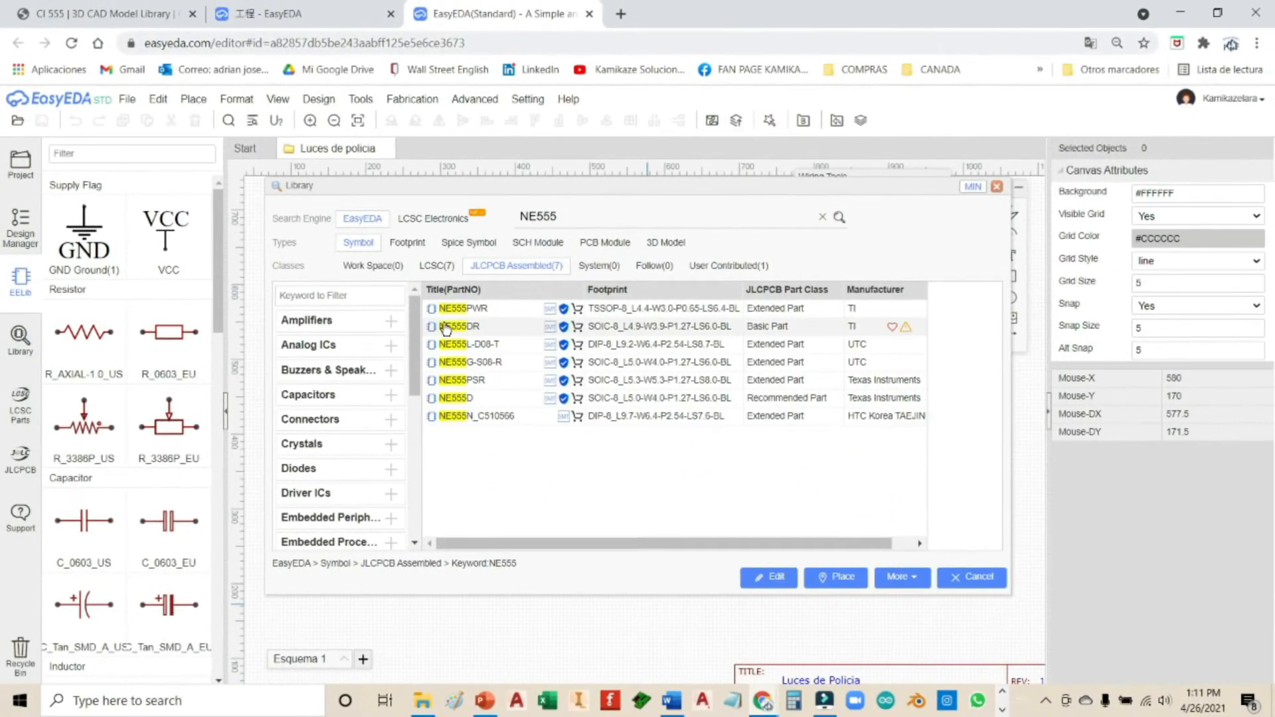
{"action": "left_click", "coordinate": [530, 313]}
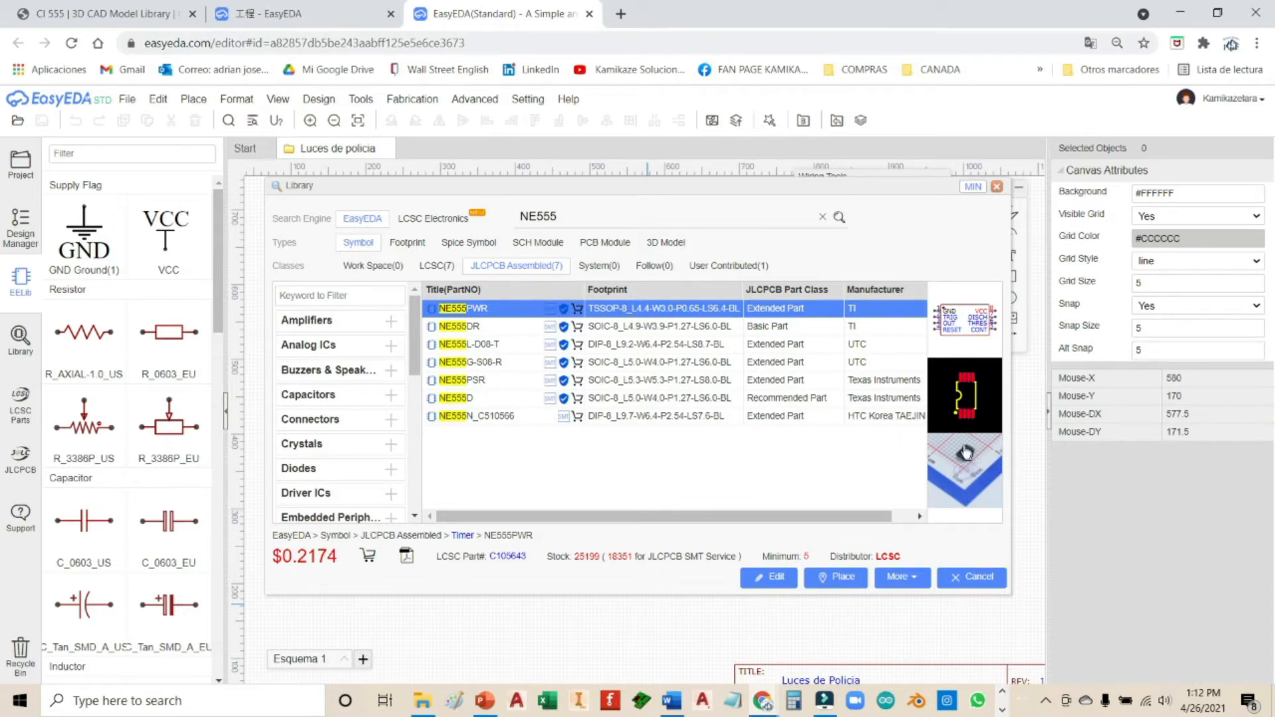
{"action": "left_click", "coordinate": [607, 345]}
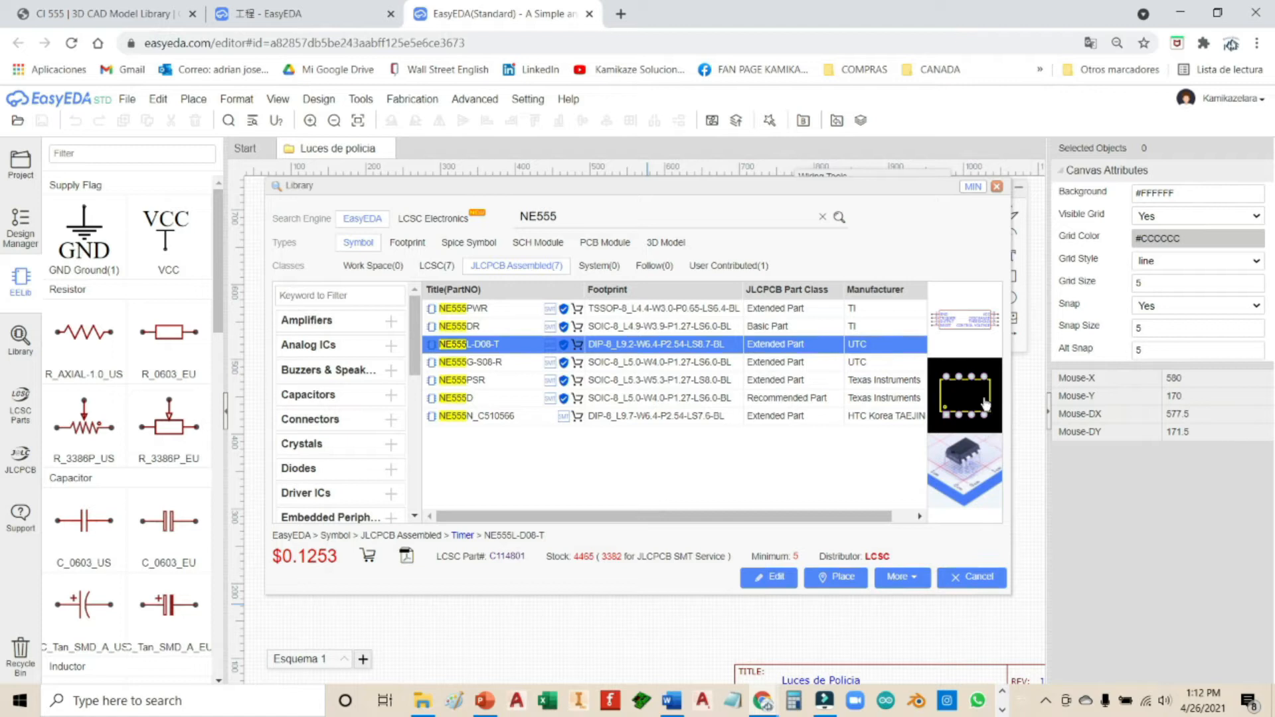
{"action": "left_click", "coordinate": [969, 474]}
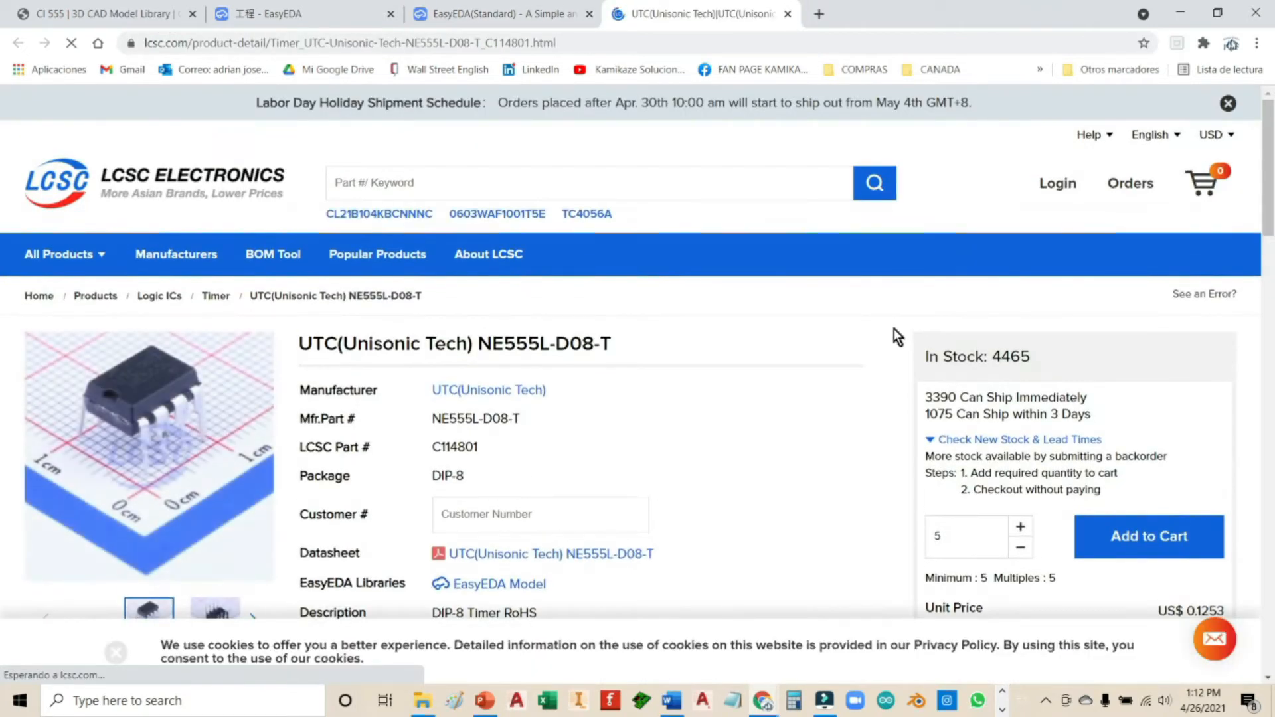
Step: Scroll through the NE555L-D08-T product page, then close it to return to EasyEDA
{"action": "scroll", "coordinate": [629, 477], "scroll_direction": "down", "scroll_amount": 3}
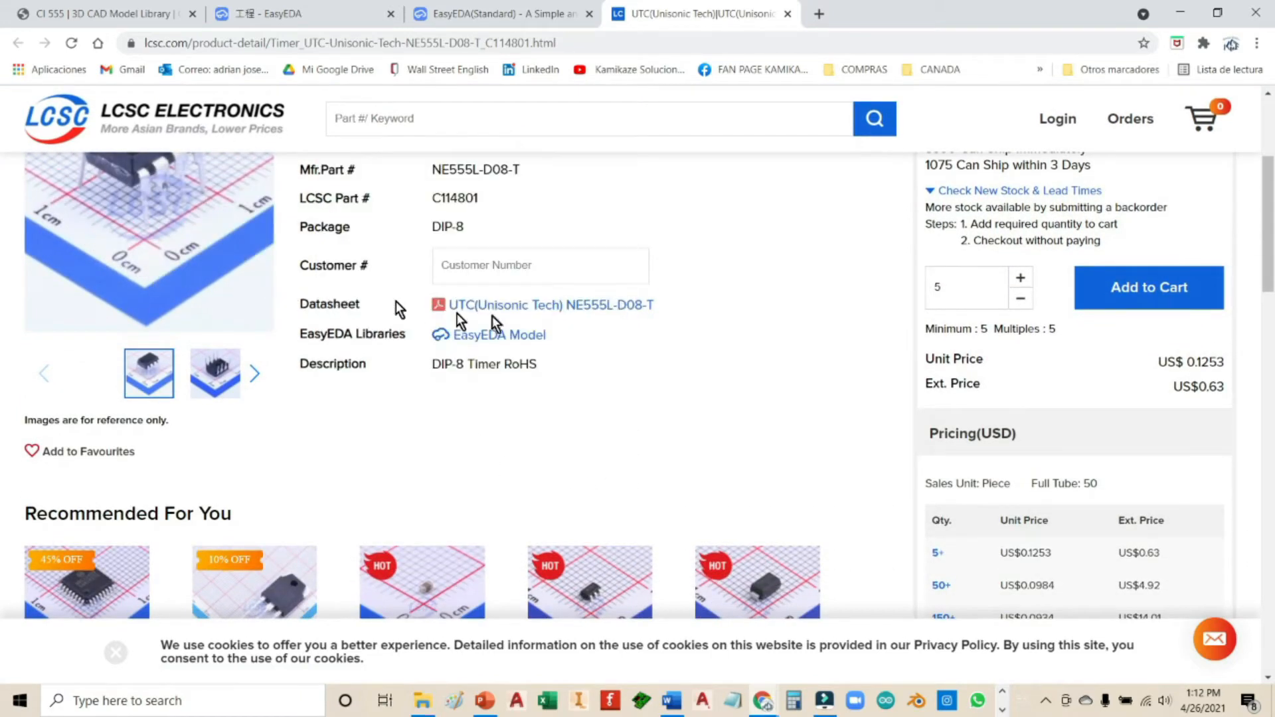
{"action": "scroll", "coordinate": [760, 309], "scroll_direction": "up", "scroll_amount": 2}
{"action": "scroll", "coordinate": [761, 297], "scroll_direction": "up", "scroll_amount": 1}
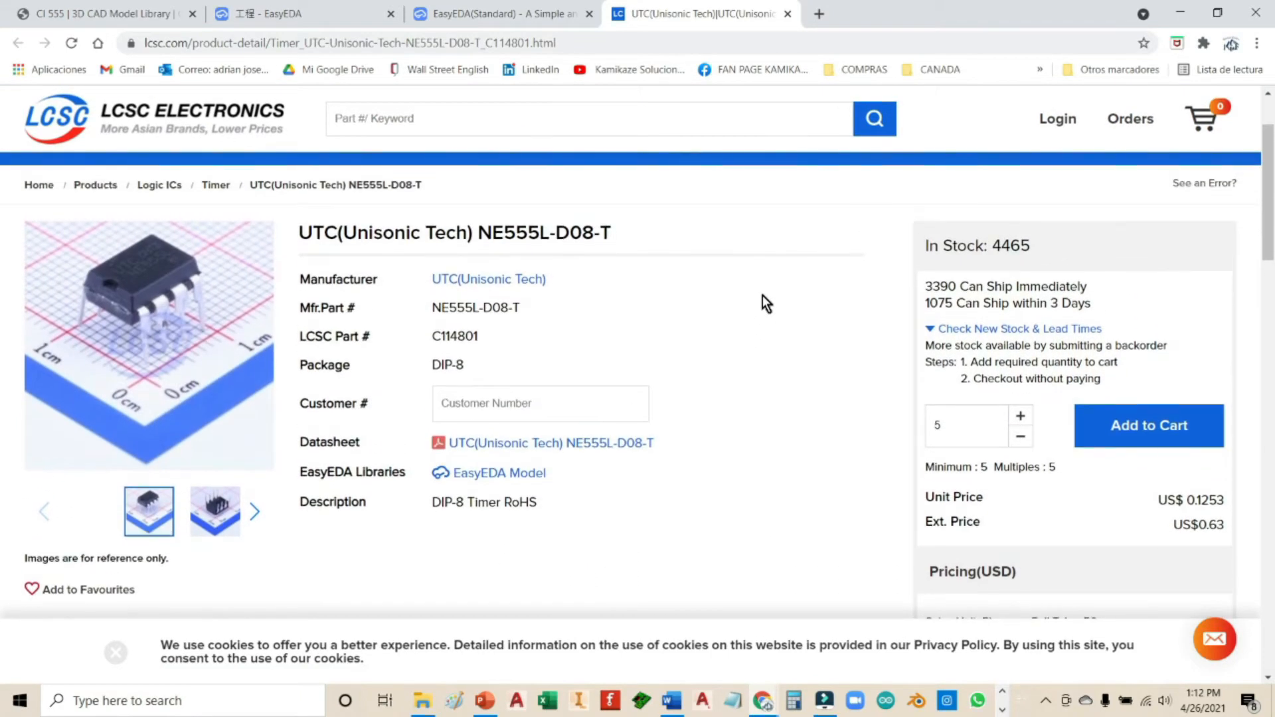
{"action": "left_click", "coordinate": [788, 13]}
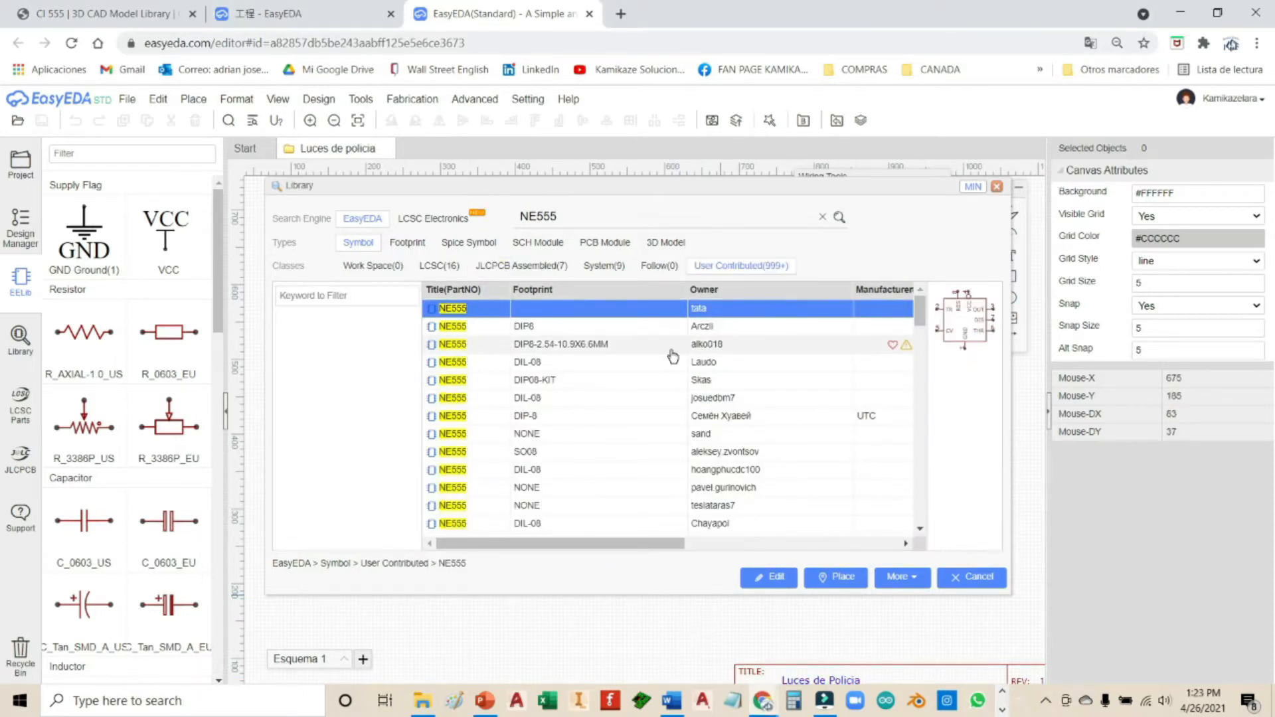
Step: Select the user-contributed NE555 with the DIP8-2.54 footprint and start placing it
{"action": "left_click", "coordinate": [565, 332]}
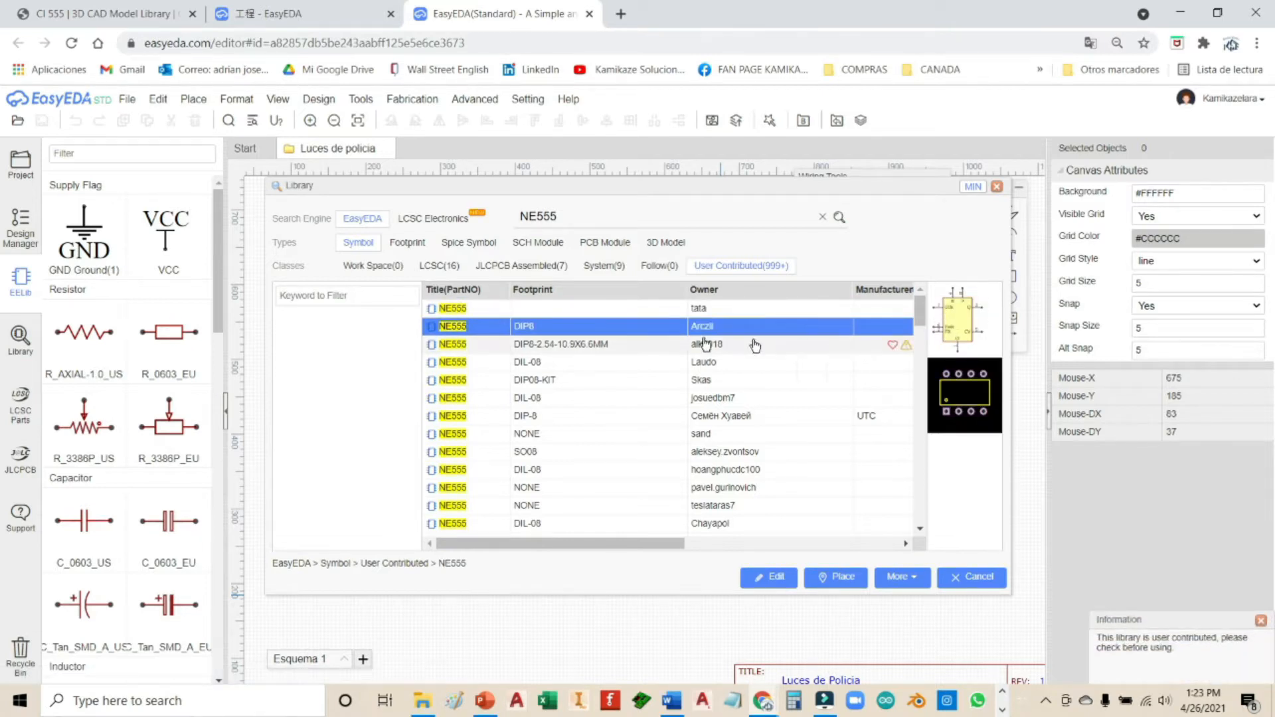
{"action": "left_click", "coordinate": [570, 346]}
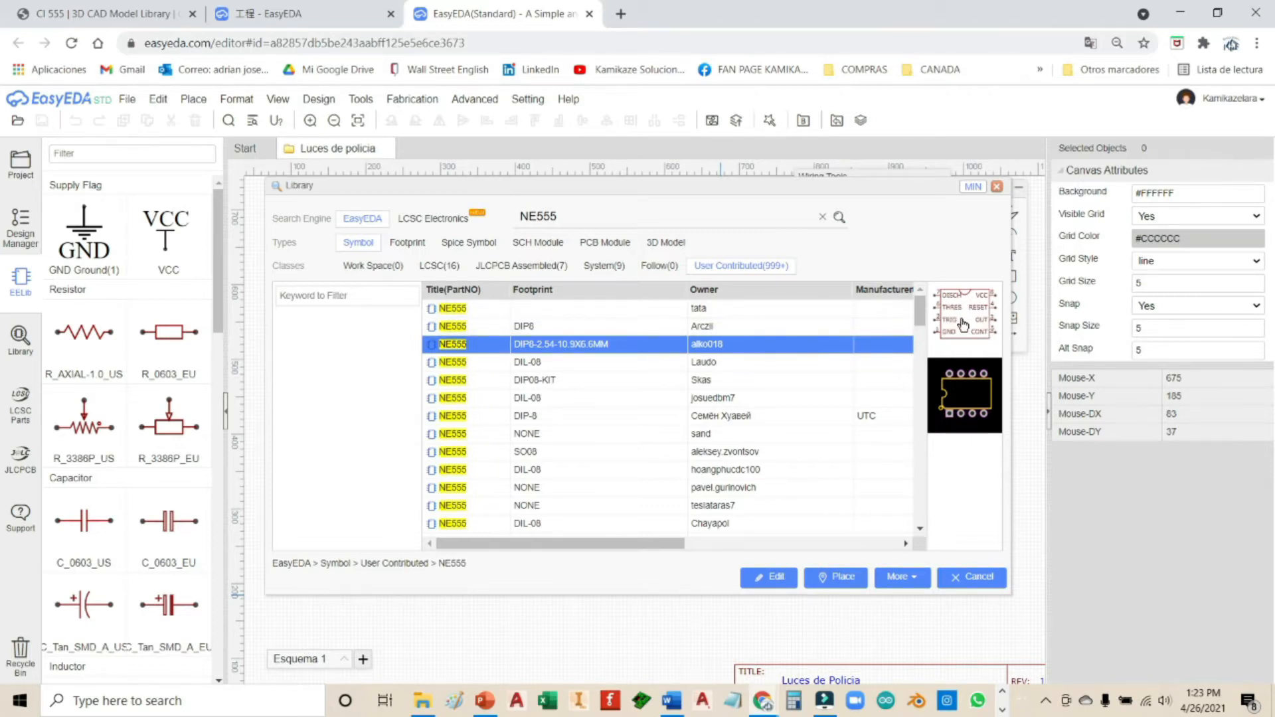
{"action": "left_click", "coordinate": [830, 583]}
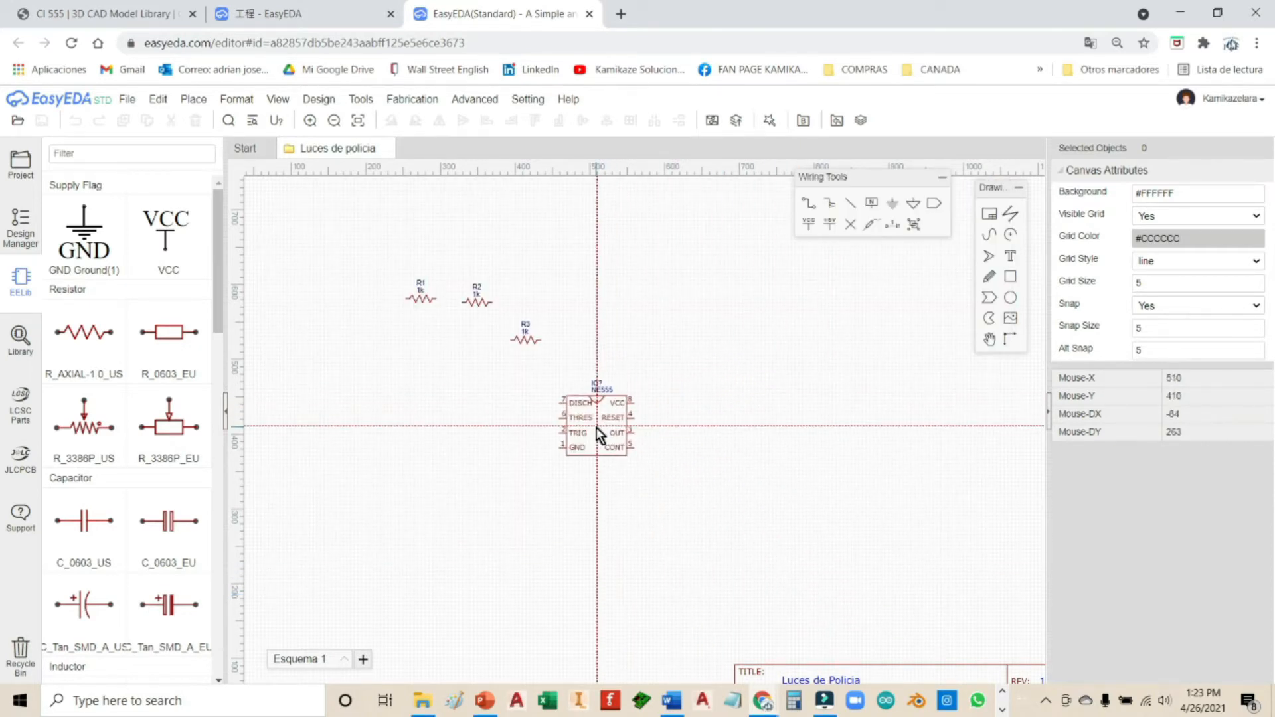
Step: Drop the NE555 as IC1 and move it up and right of the resistors
{"action": "left_click", "coordinate": [596, 429]}
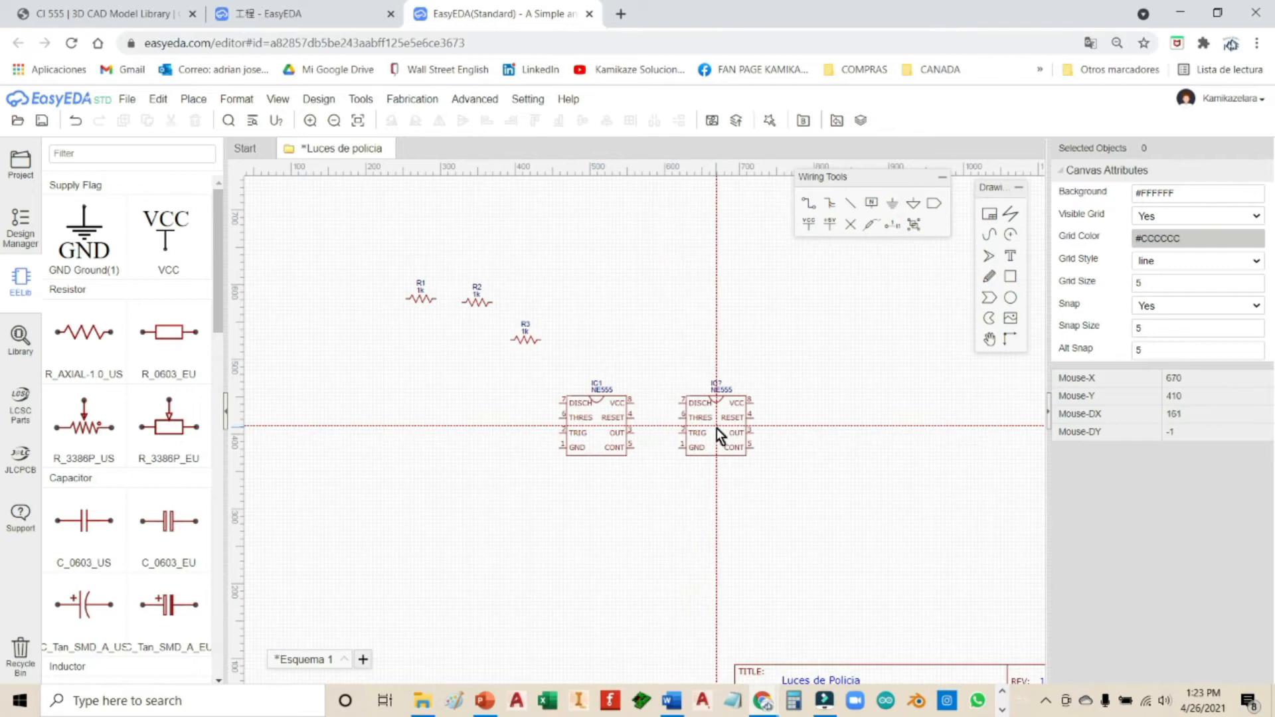
{"action": "key", "text": "Escape"}
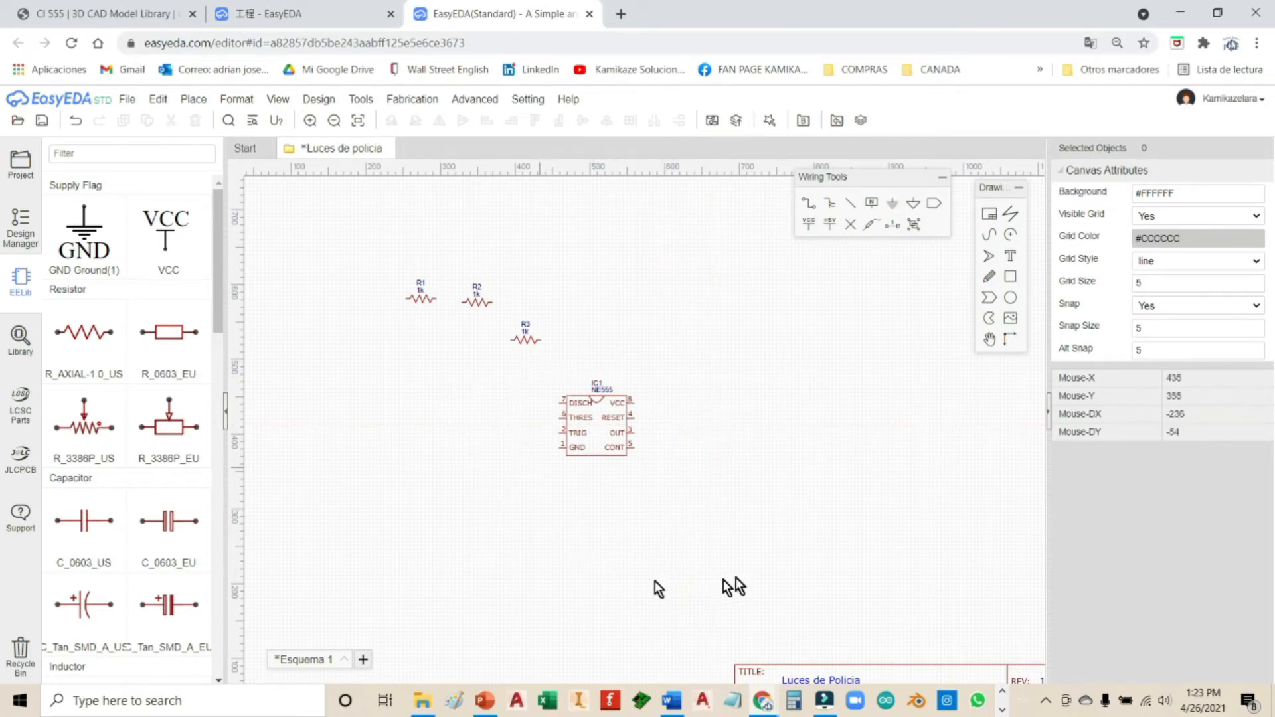
{"action": "left_click_drag", "start_coordinate": [612, 421], "coordinate": [685, 318]}
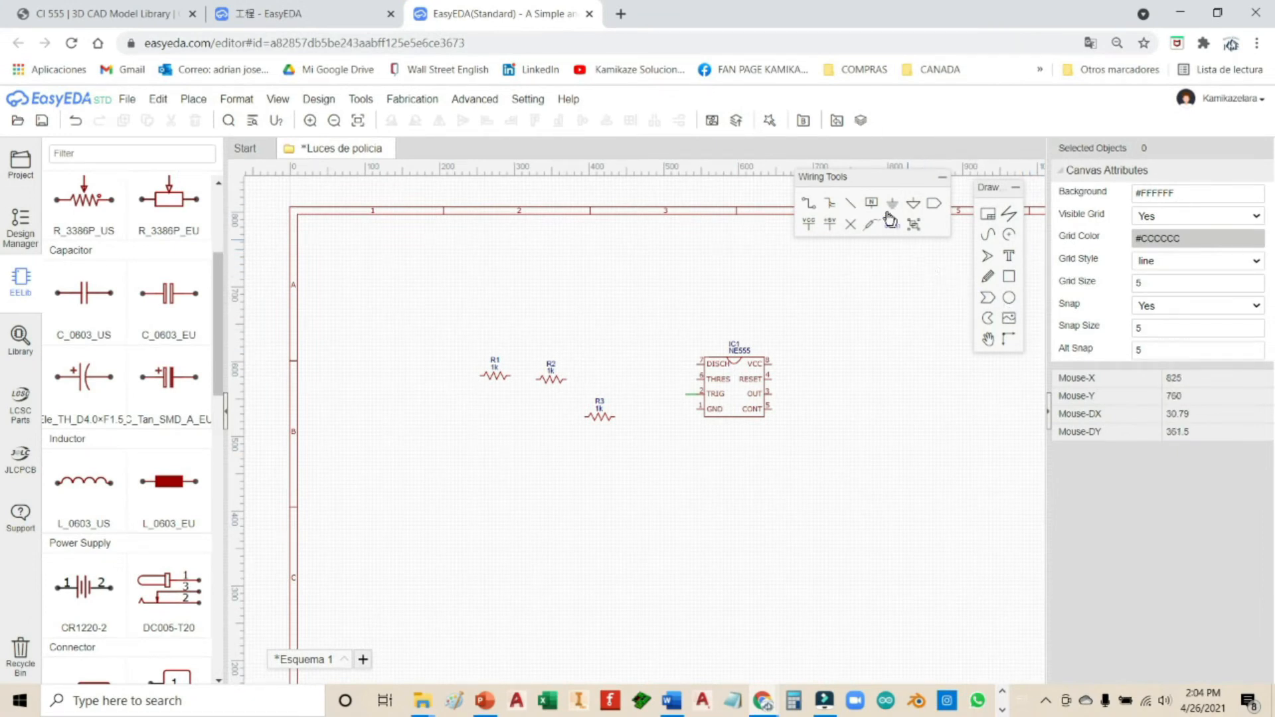
Step: Insert the image file 'pinout NE555.png' from the computer
{"action": "left_click", "coordinate": [1010, 320]}
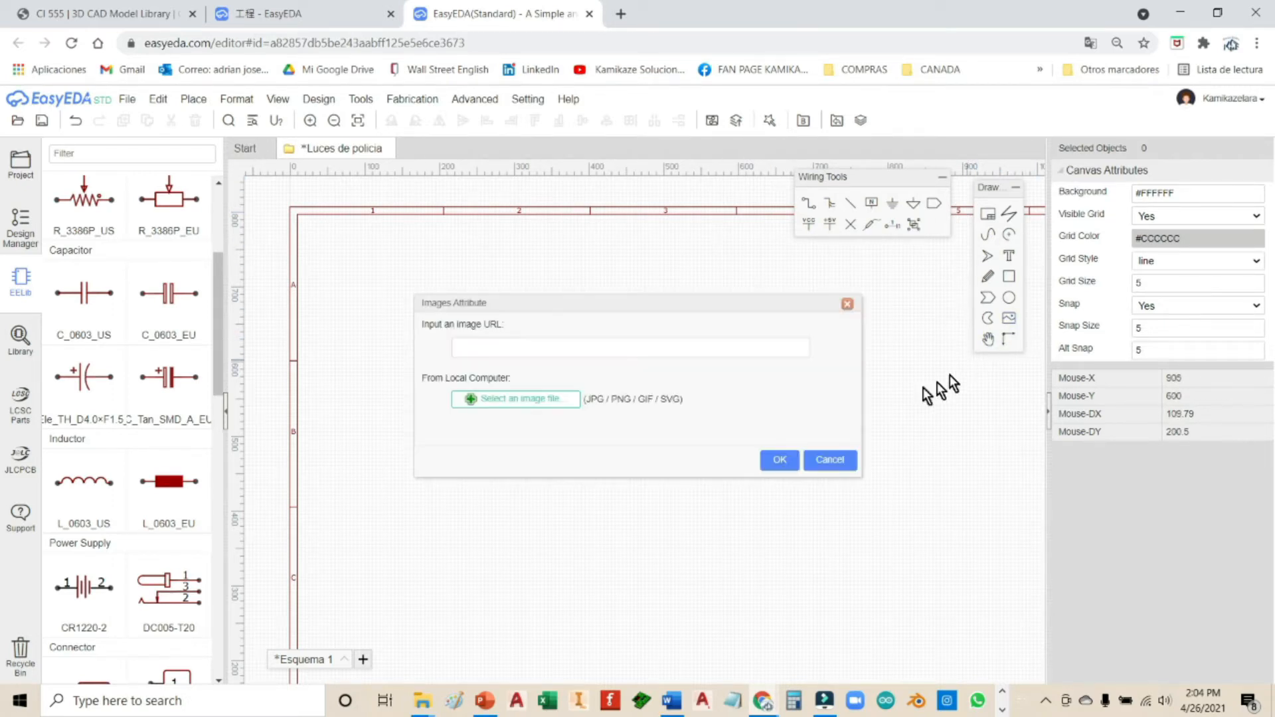
{"action": "left_click", "coordinate": [530, 410]}
{"action": "left_click", "coordinate": [450, 277]}
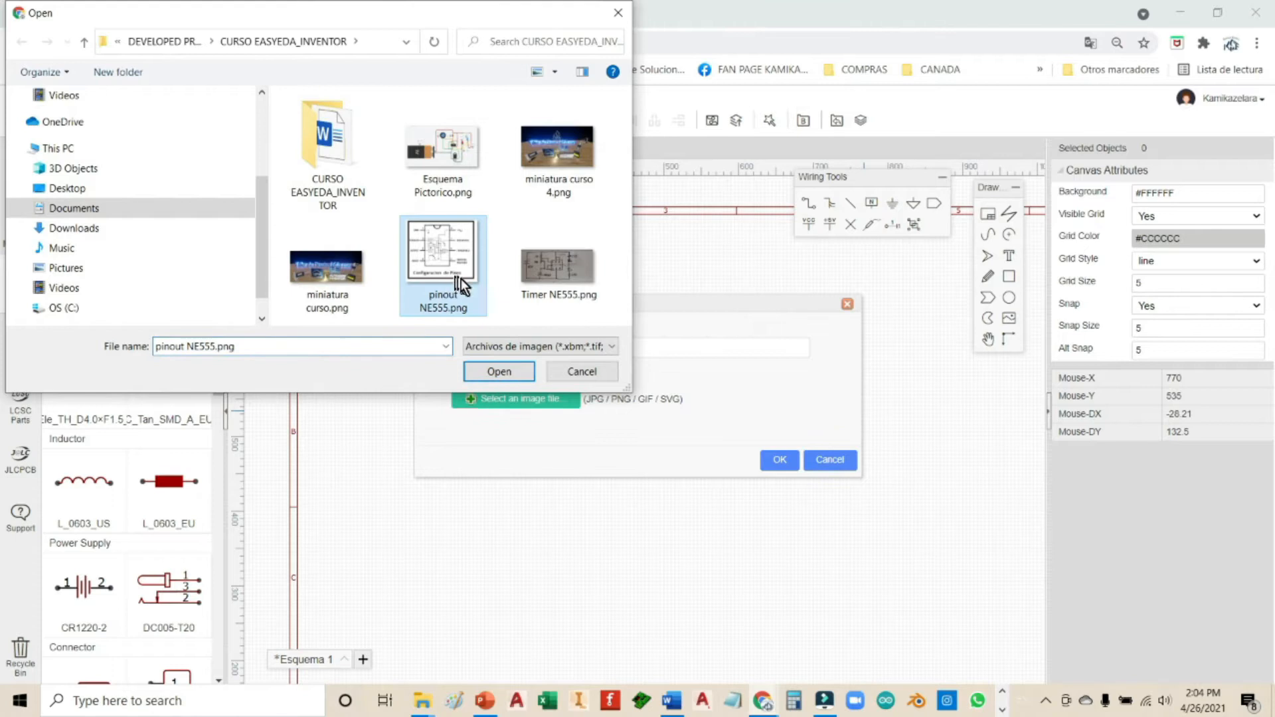
{"action": "left_click", "coordinate": [510, 371]}
{"action": "left_click", "coordinate": [778, 460]}
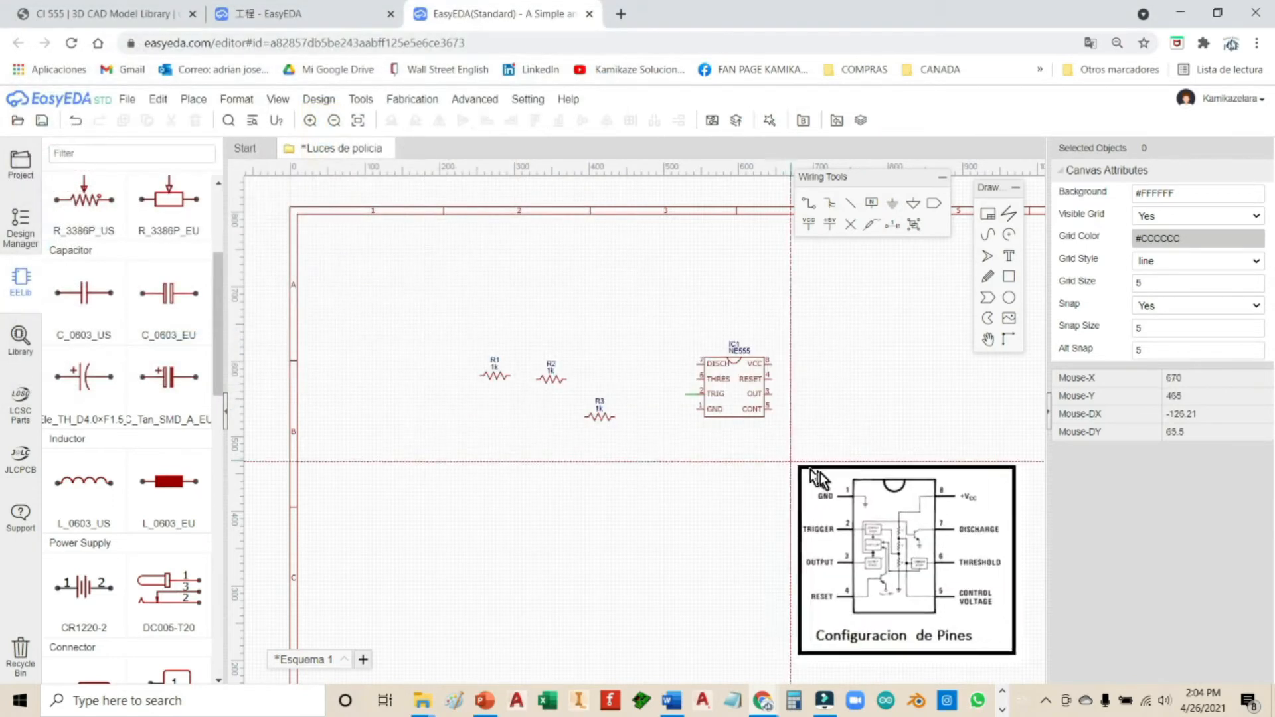
Step: Place one copy of the pinout image below IC1 and nudge it slightly right and down
{"action": "left_click", "coordinate": [801, 474]}
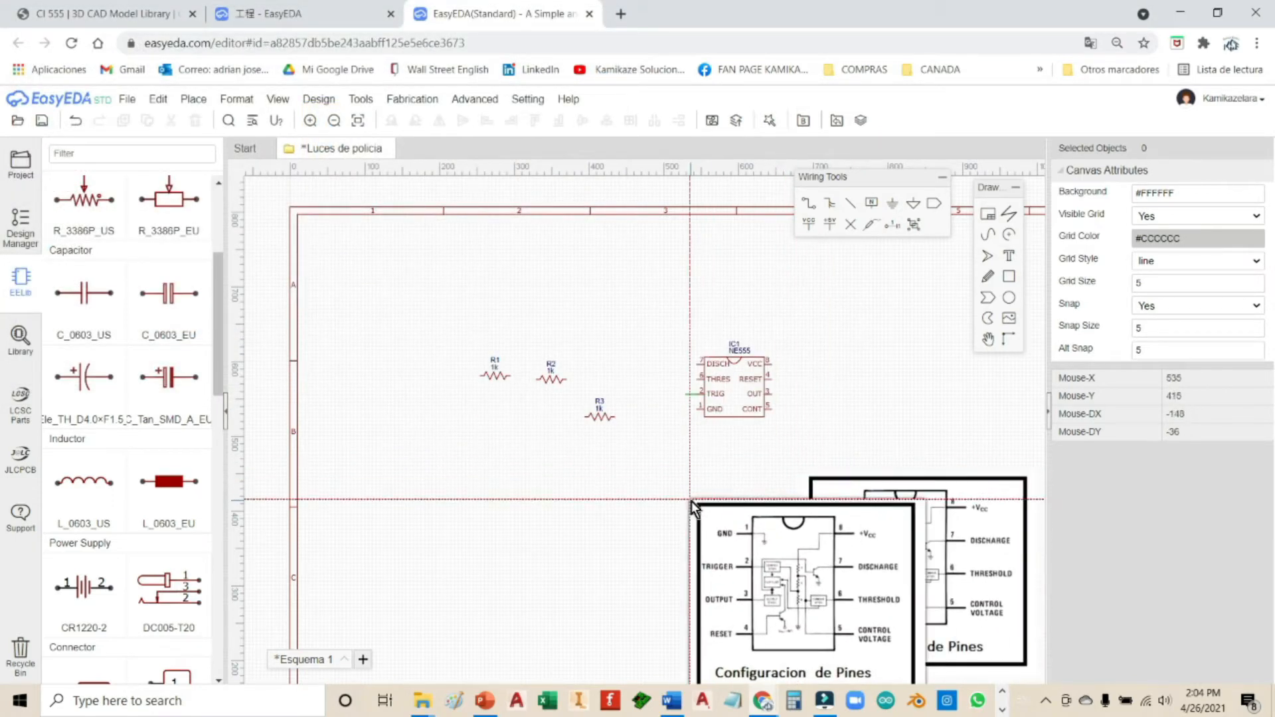
{"action": "key", "text": "Escape"}
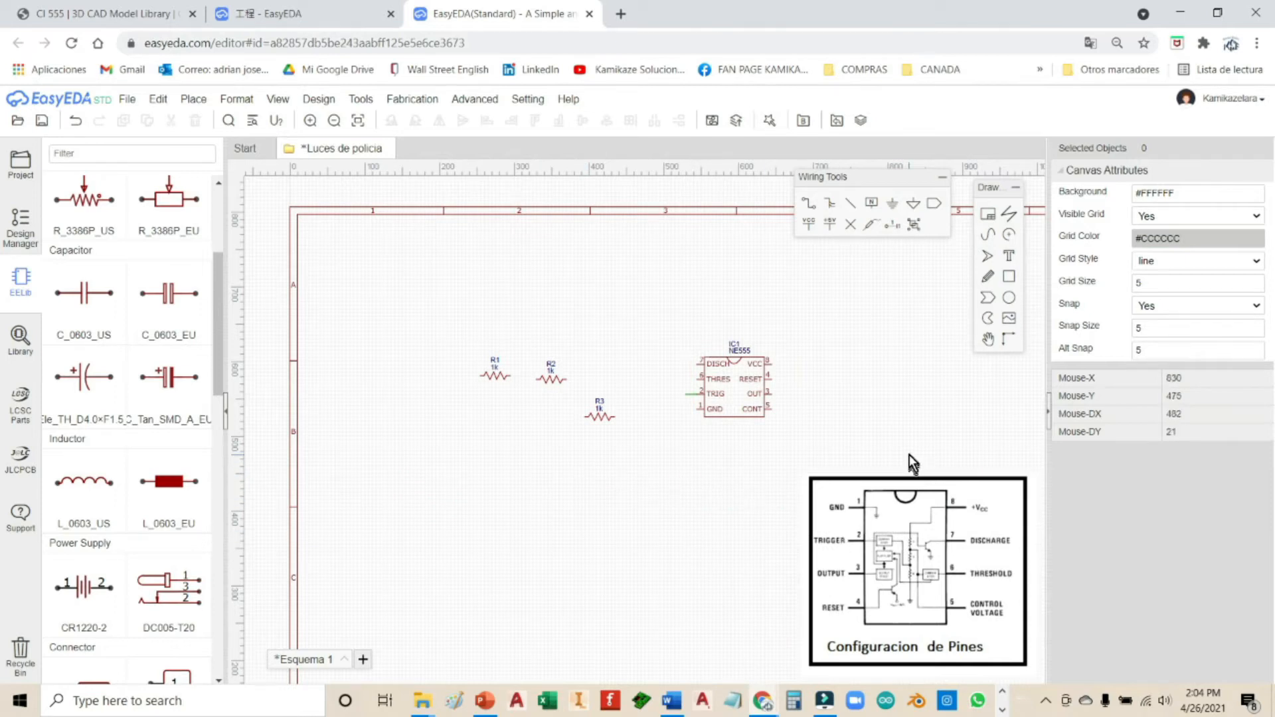
{"action": "right_click_drag", "start_coordinate": [888, 389], "coordinate": [809, 365]}
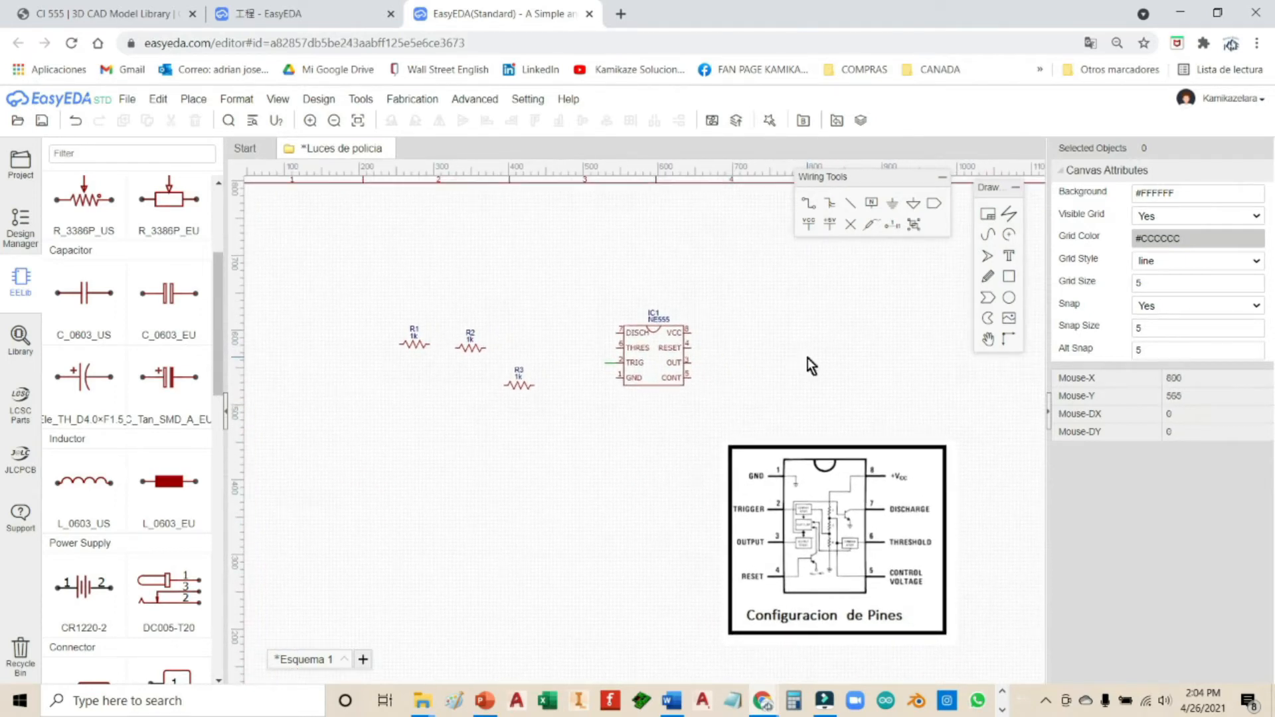
{"action": "left_click_drag", "start_coordinate": [851, 525], "coordinate": [866, 540]}
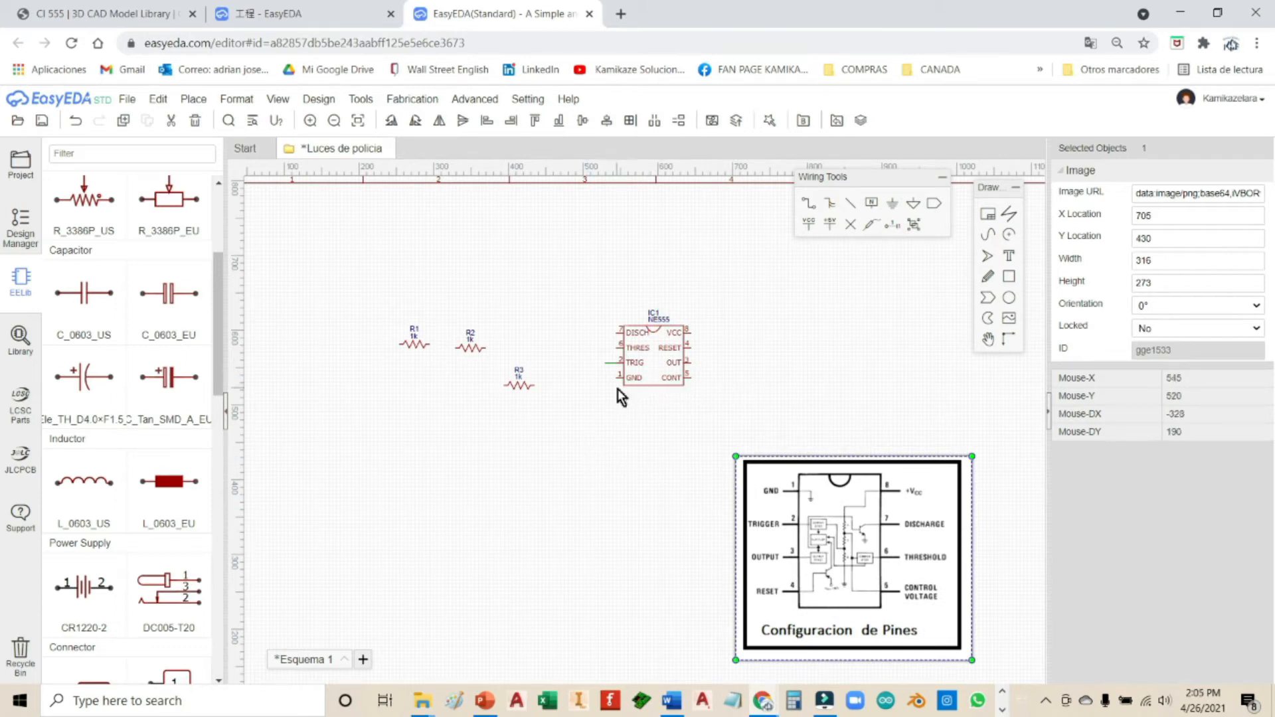
Step: Place a GND symbol at IC1's pin 1
{"action": "left_click", "coordinate": [892, 203]}
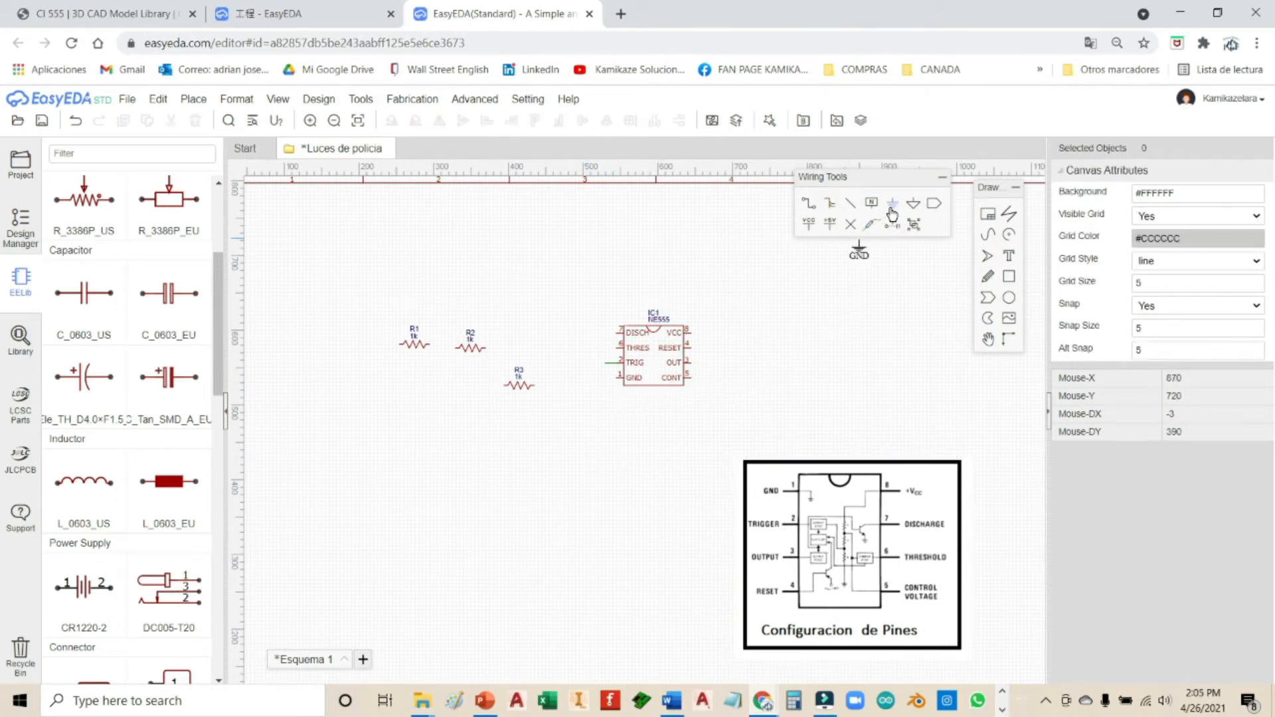
{"action": "left_click", "coordinate": [617, 382]}
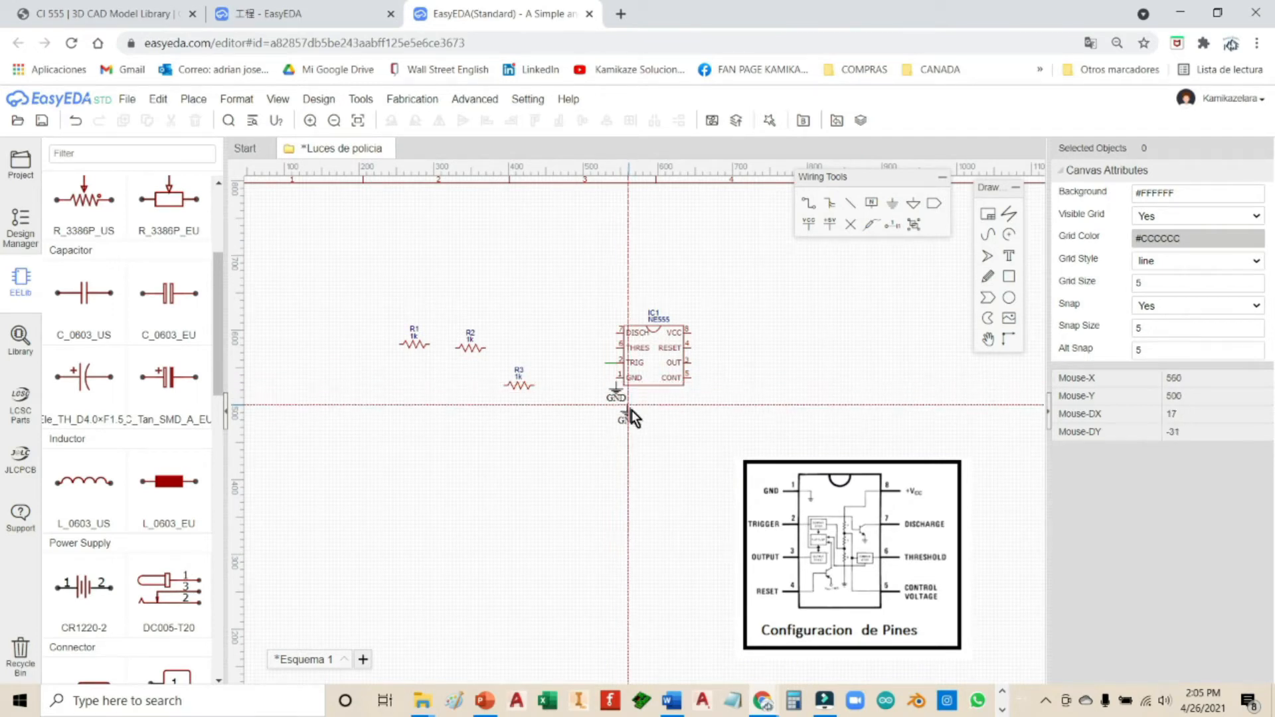
{"action": "scroll", "coordinate": [632, 412], "scroll_direction": "up", "scroll_amount": 2}
{"action": "scroll", "coordinate": [632, 412], "scroll_direction": "up", "scroll_amount": 1}
{"action": "key", "text": "Escape"}
{"action": "left_click_drag", "start_coordinate": [590, 370], "coordinate": [590, 362]}
{"action": "left_click", "coordinate": [730, 401]}
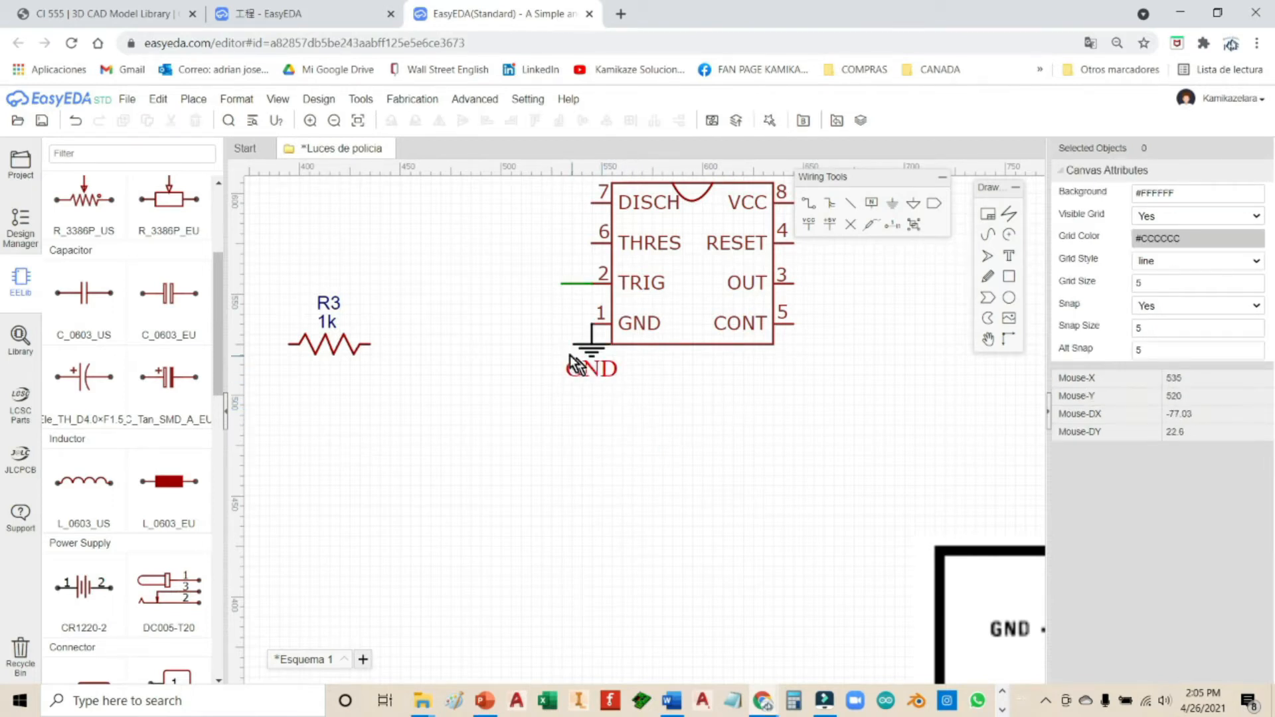
Step: Pull the ground symbol down-left and level its wire corner with pin 1
{"action": "left_click", "coordinate": [578, 349]}
{"action": "left_click", "coordinate": [555, 348]}
{"action": "left_click_drag", "start_coordinate": [600, 349], "coordinate": [542, 397]}
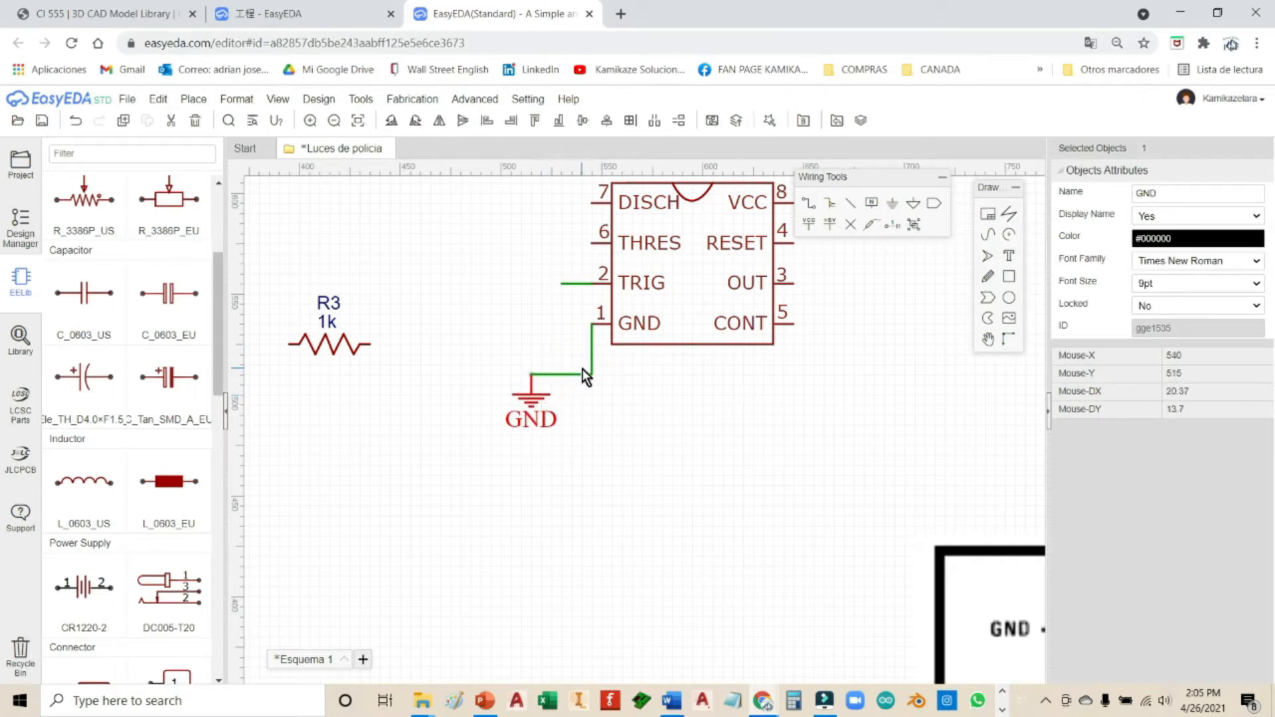
{"action": "left_click", "coordinate": [567, 377]}
{"action": "left_click", "coordinate": [566, 374]}
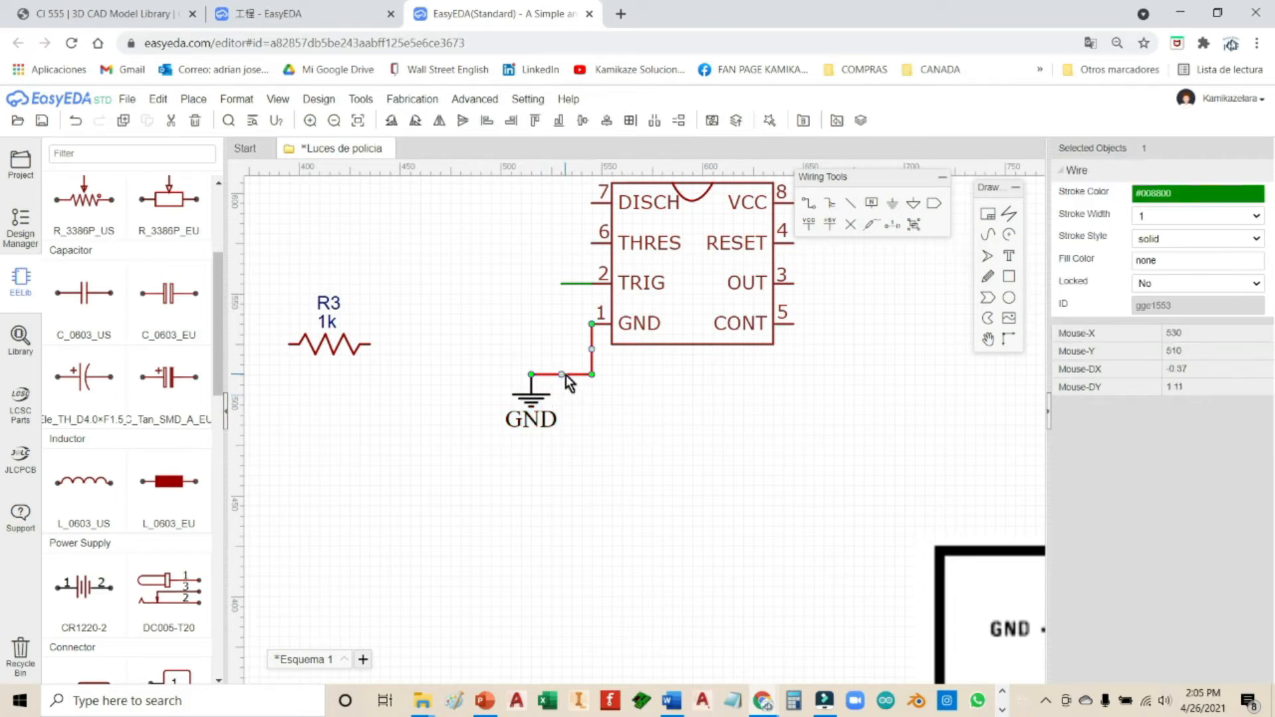
{"action": "left_click_drag", "start_coordinate": [591, 375], "coordinate": [526, 325]}
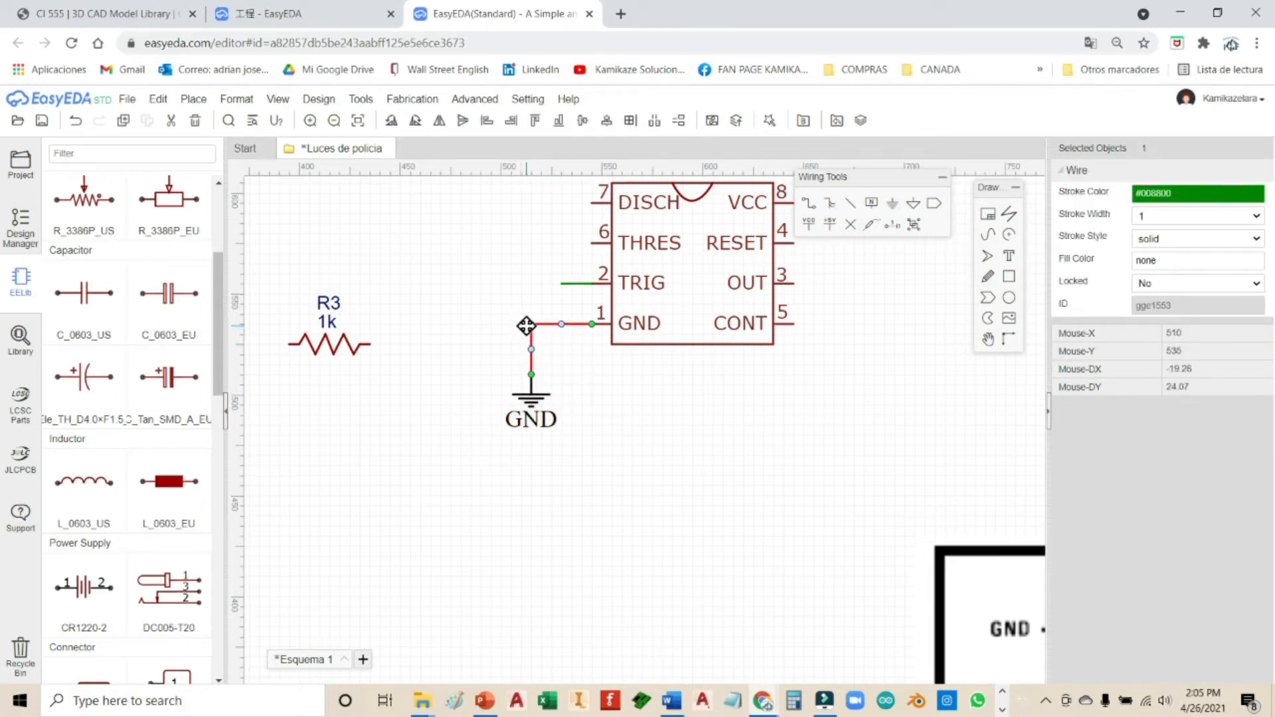
{"action": "left_click", "coordinate": [609, 366]}
{"action": "right_click_drag", "start_coordinate": [699, 477], "coordinate": [723, 513]}
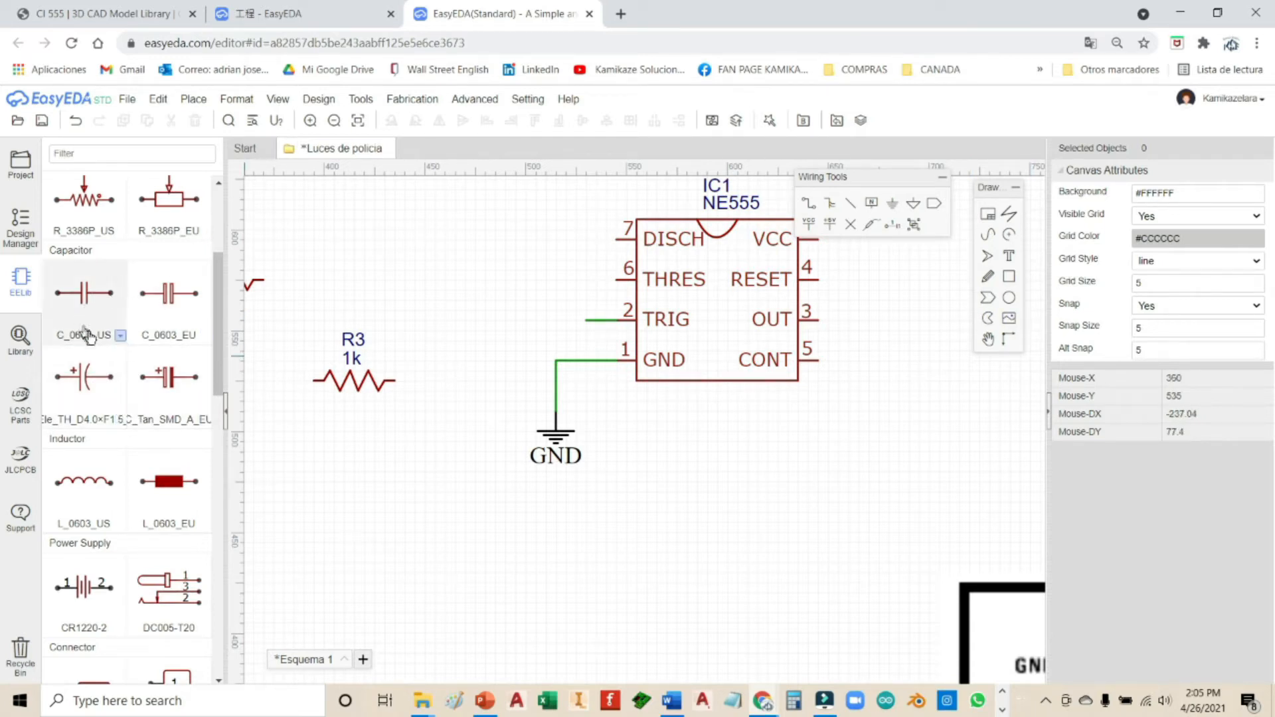
{"action": "left_click", "coordinate": [122, 424]}
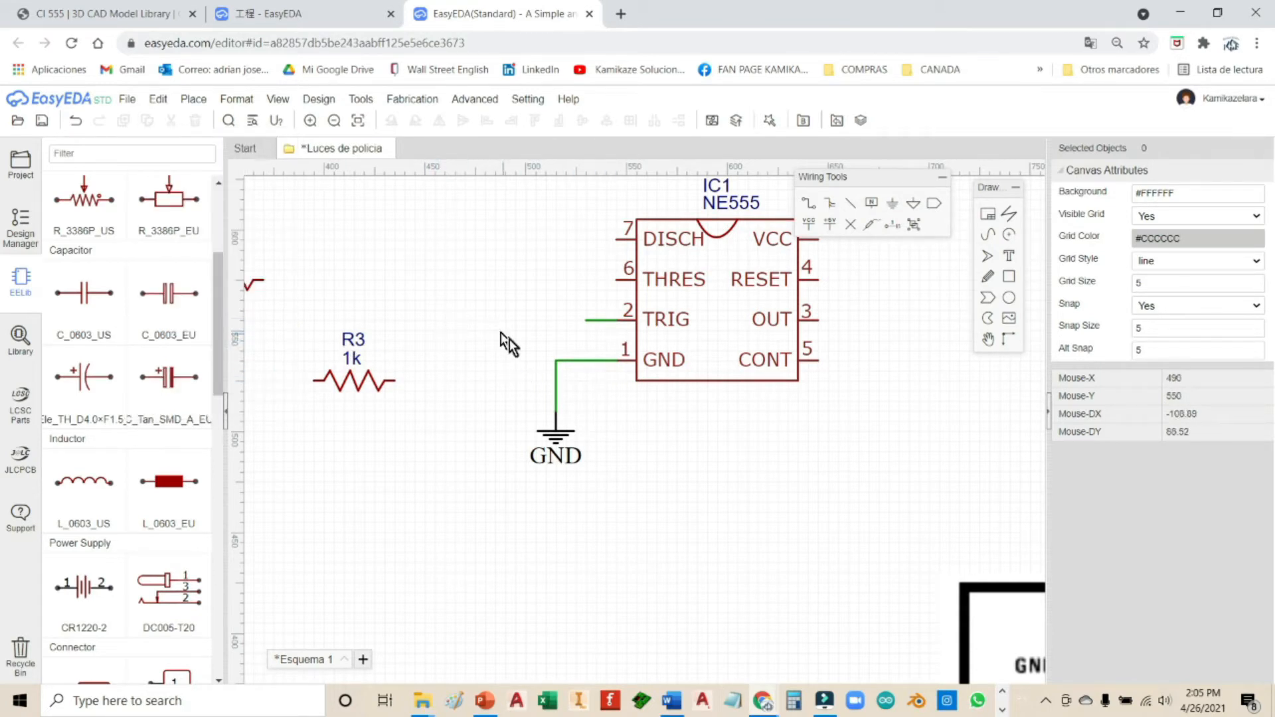
{"action": "scroll", "coordinate": [517, 324], "scroll_direction": "down", "scroll_amount": 3}
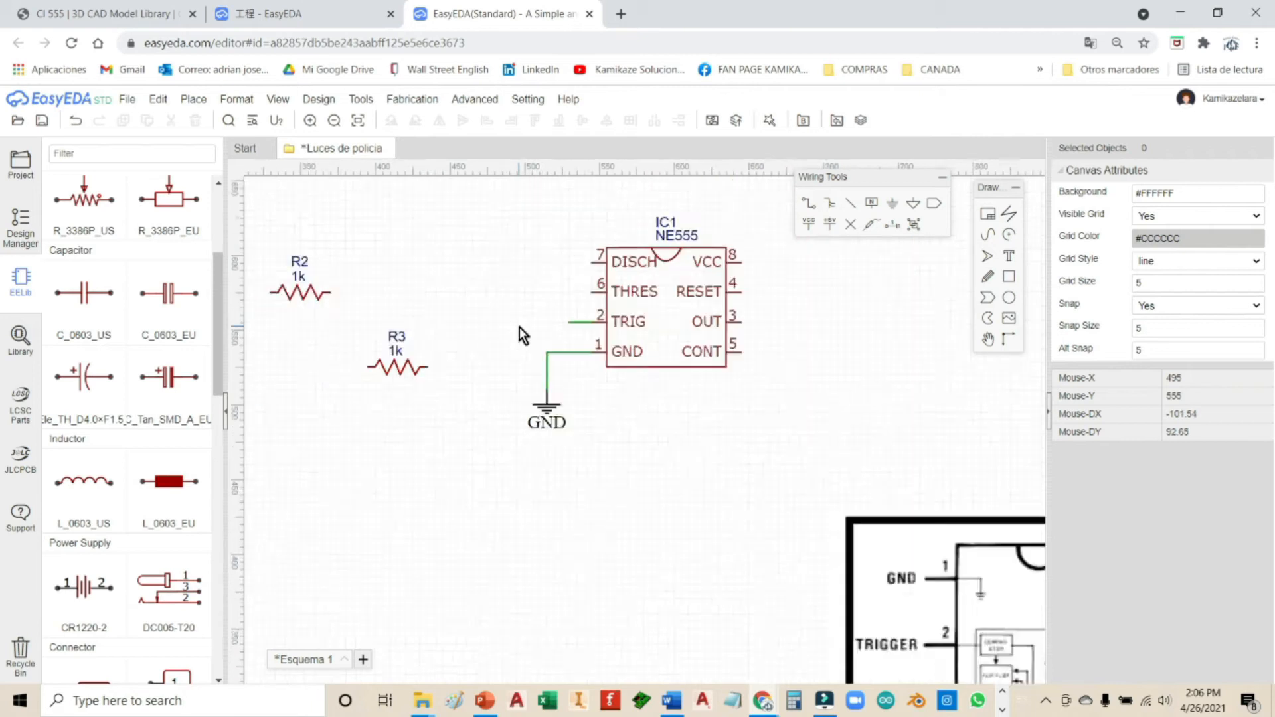
Step: Place 1u capacitor C1 at TRIG pin 2 and wire its left lead to a new GND symbol
{"action": "left_click", "coordinate": [93, 395]}
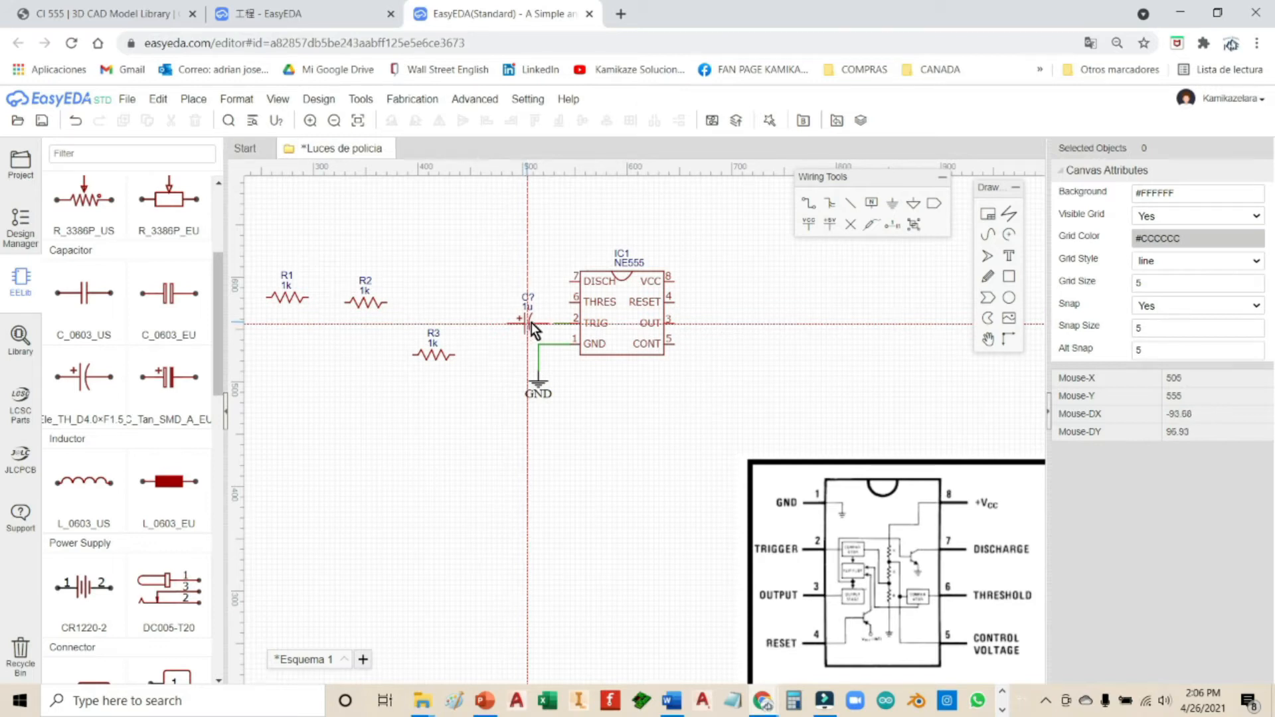
{"action": "left_click", "coordinate": [534, 324]}
{"action": "key", "text": "Escape"}
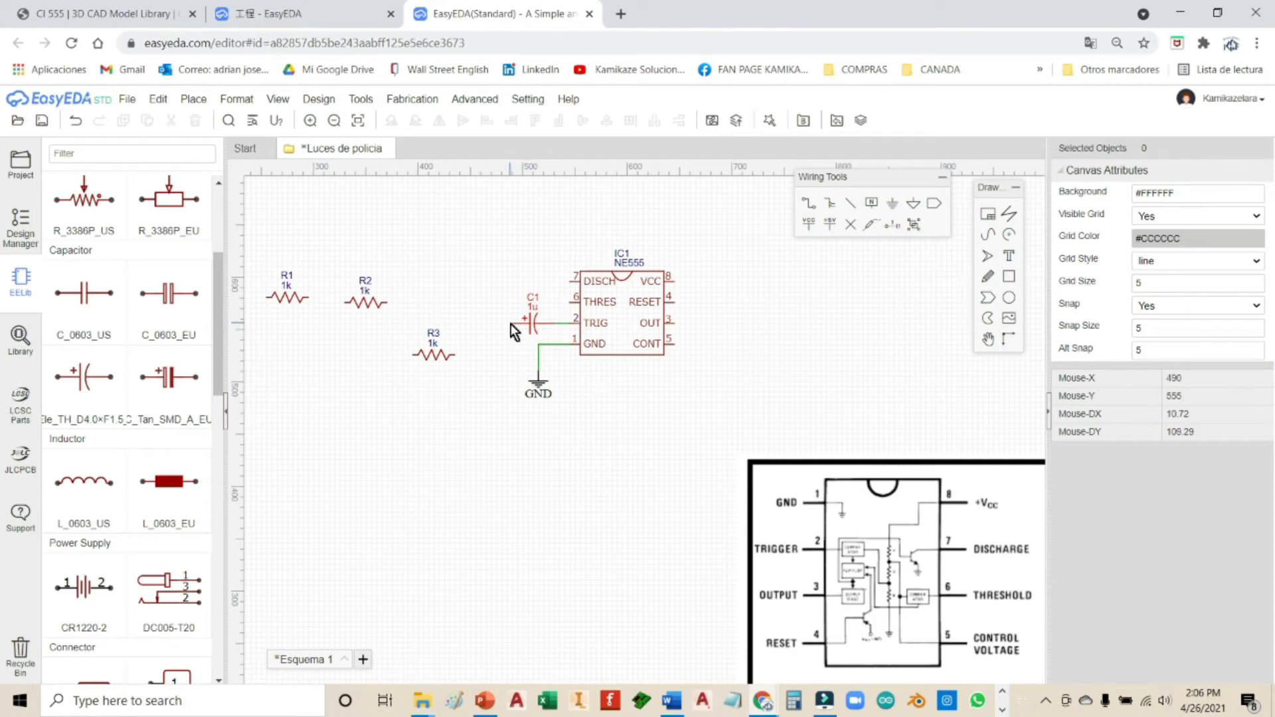
{"action": "left_click", "coordinate": [892, 205]}
{"action": "left_click", "coordinate": [513, 324]}
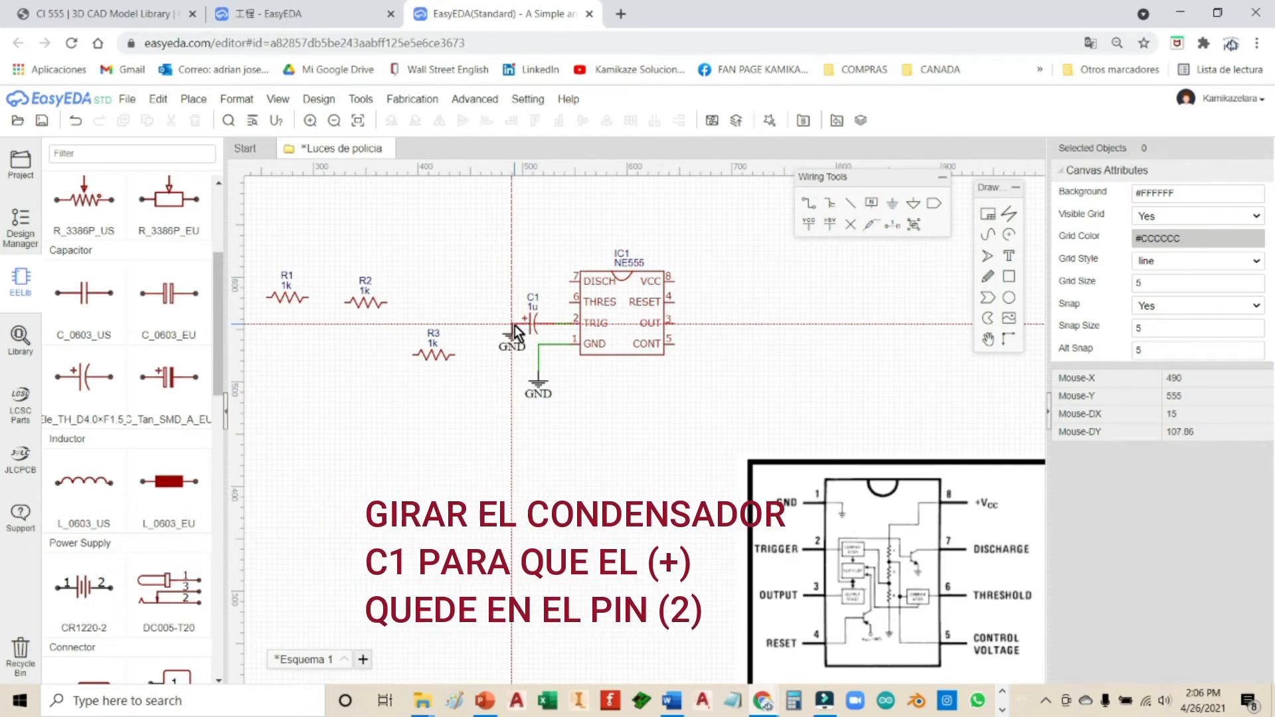
{"action": "right_click", "coordinate": [509, 390]}
{"action": "mouse_move", "coordinate": [512, 339]}
{"action": "left_mouse_down"}
{"action": "mouse_move", "coordinate": [490, 358]}
{"action": "mouse_move", "coordinate": [488, 384]}
{"action": "mouse_move", "coordinate": [508, 366]}
{"action": "mouse_move", "coordinate": [494, 325]}
{"action": "left_mouse_up"}
{"action": "left_click", "coordinate": [571, 404]}
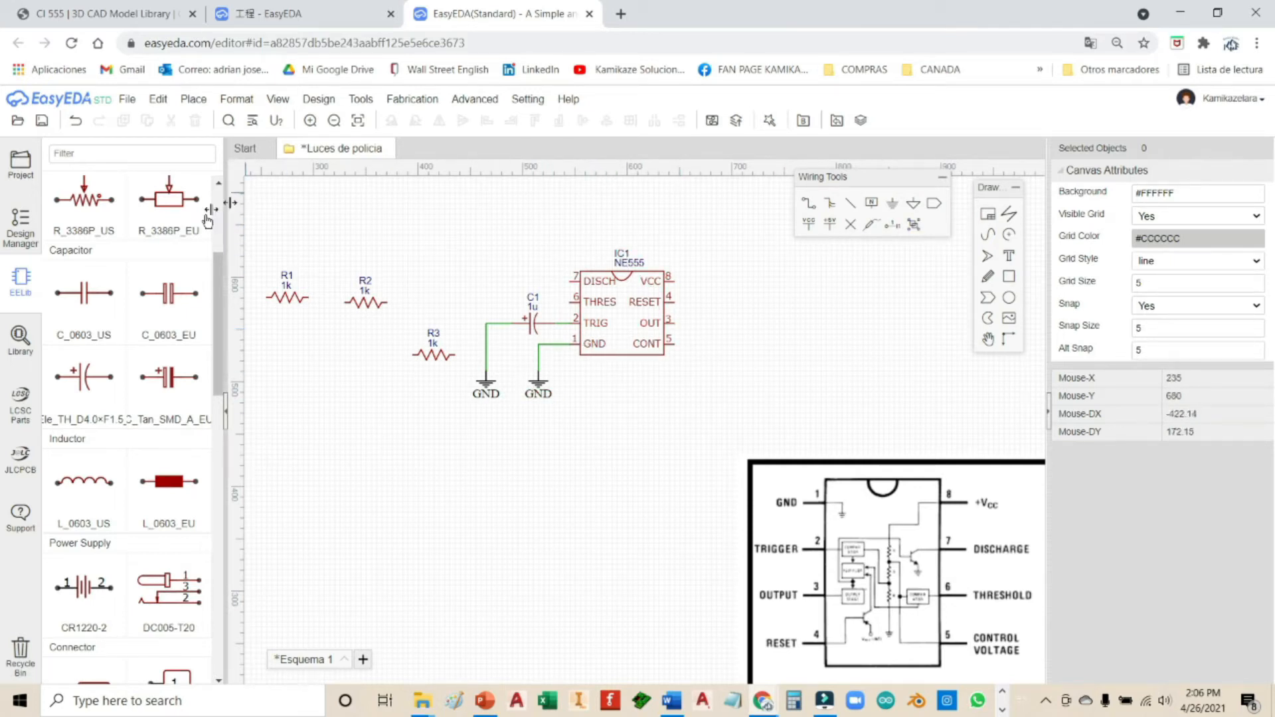
Step: Place a red LED-TH-5mm_R LED as LED1 right of the 555
{"action": "left_click_drag", "start_coordinate": [220, 315], "coordinate": [230, 544]}
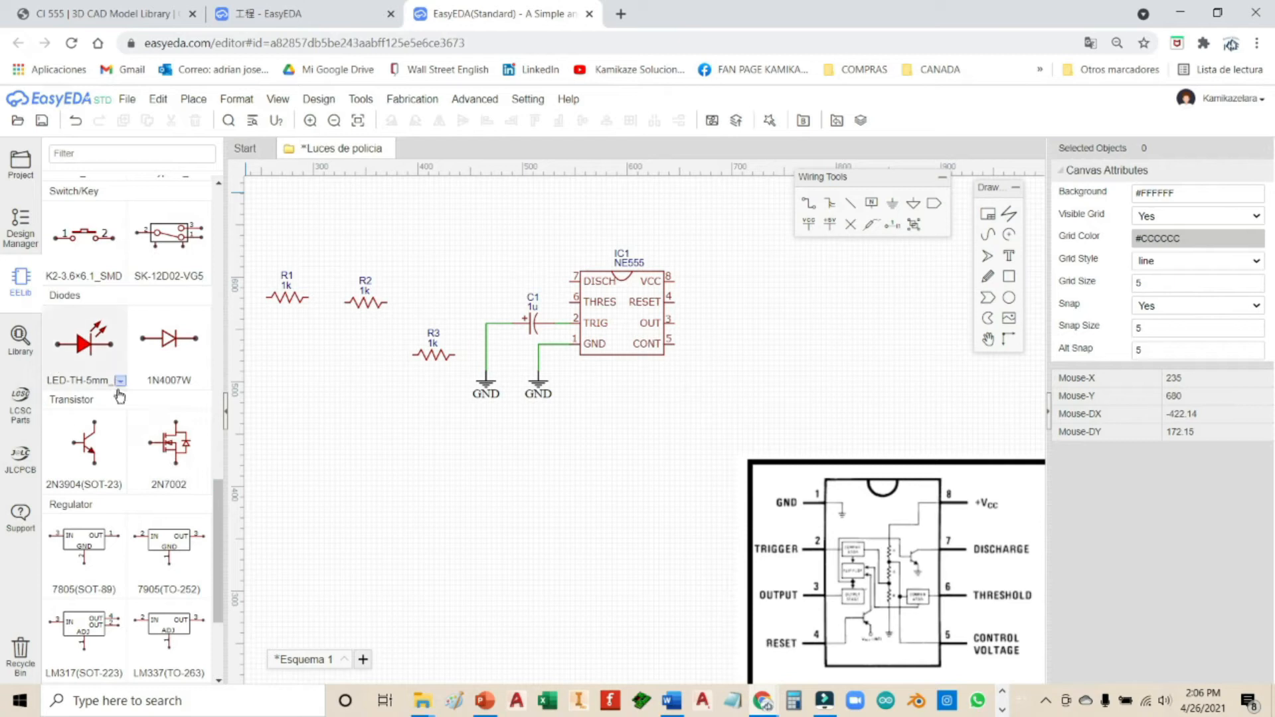
{"action": "left_click", "coordinate": [121, 382]}
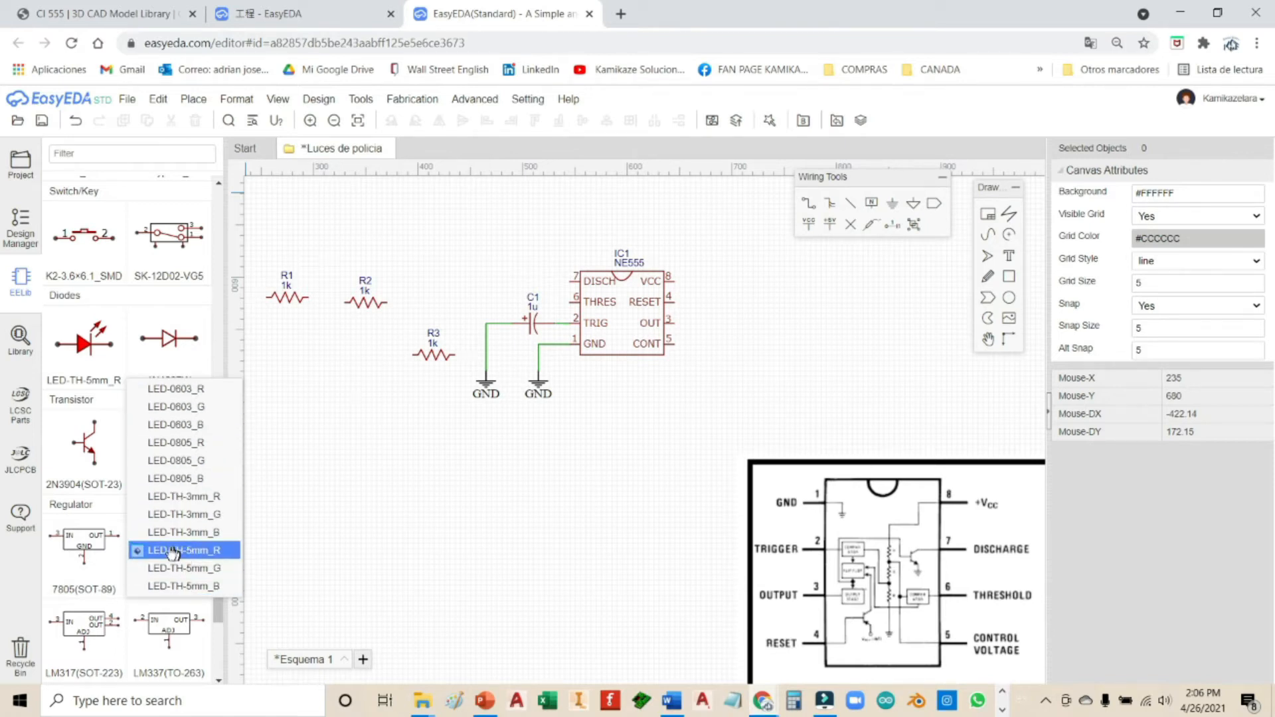
{"action": "left_click", "coordinate": [210, 552]}
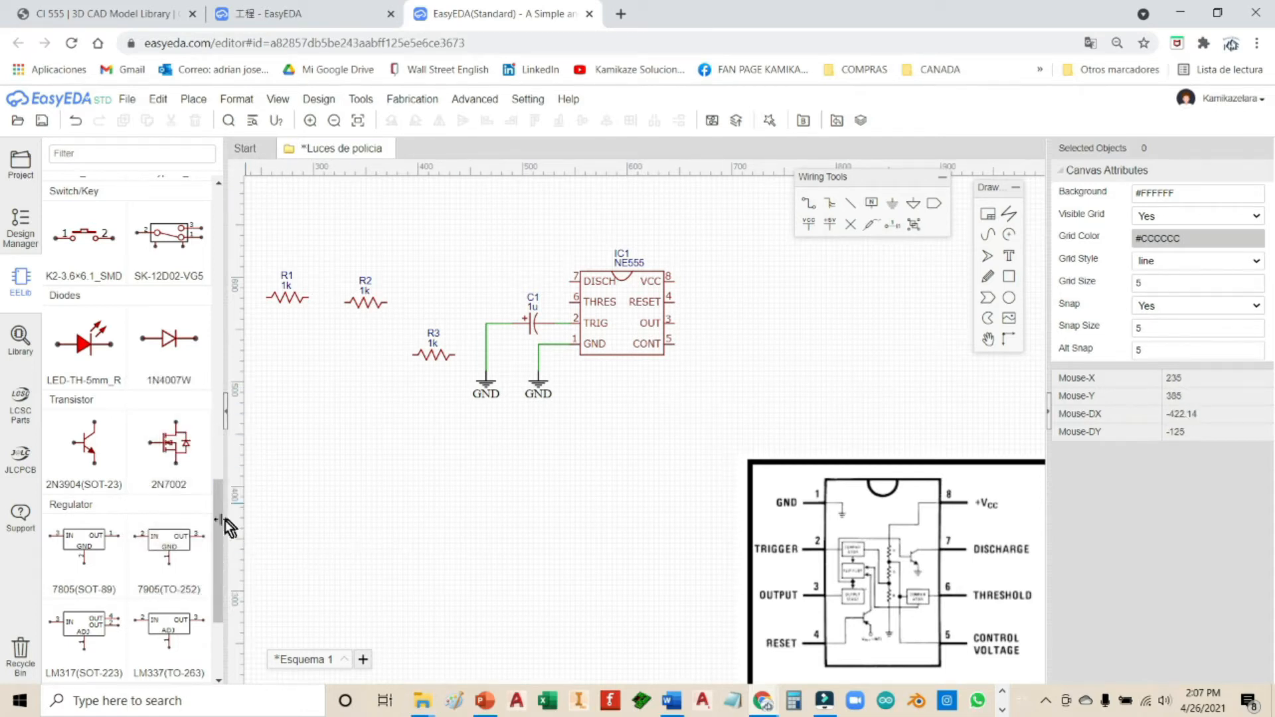
{"action": "left_click", "coordinate": [84, 346]}
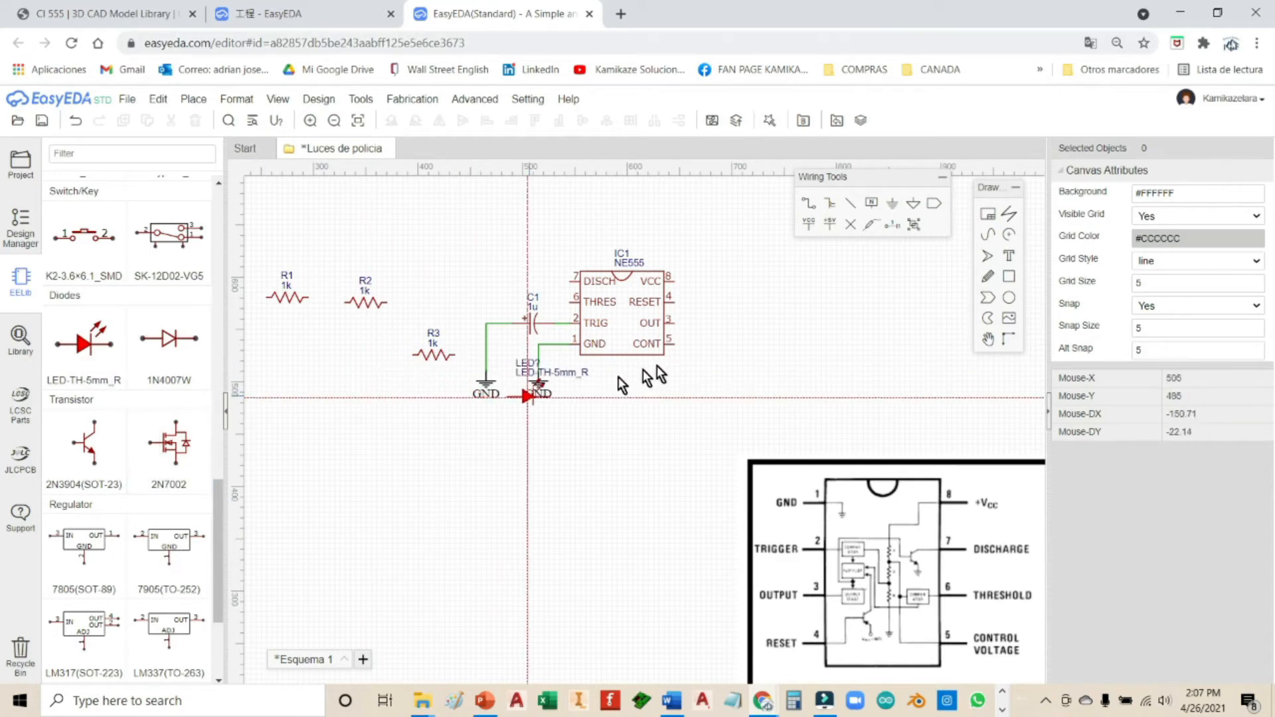
{"action": "left_click", "coordinate": [774, 318]}
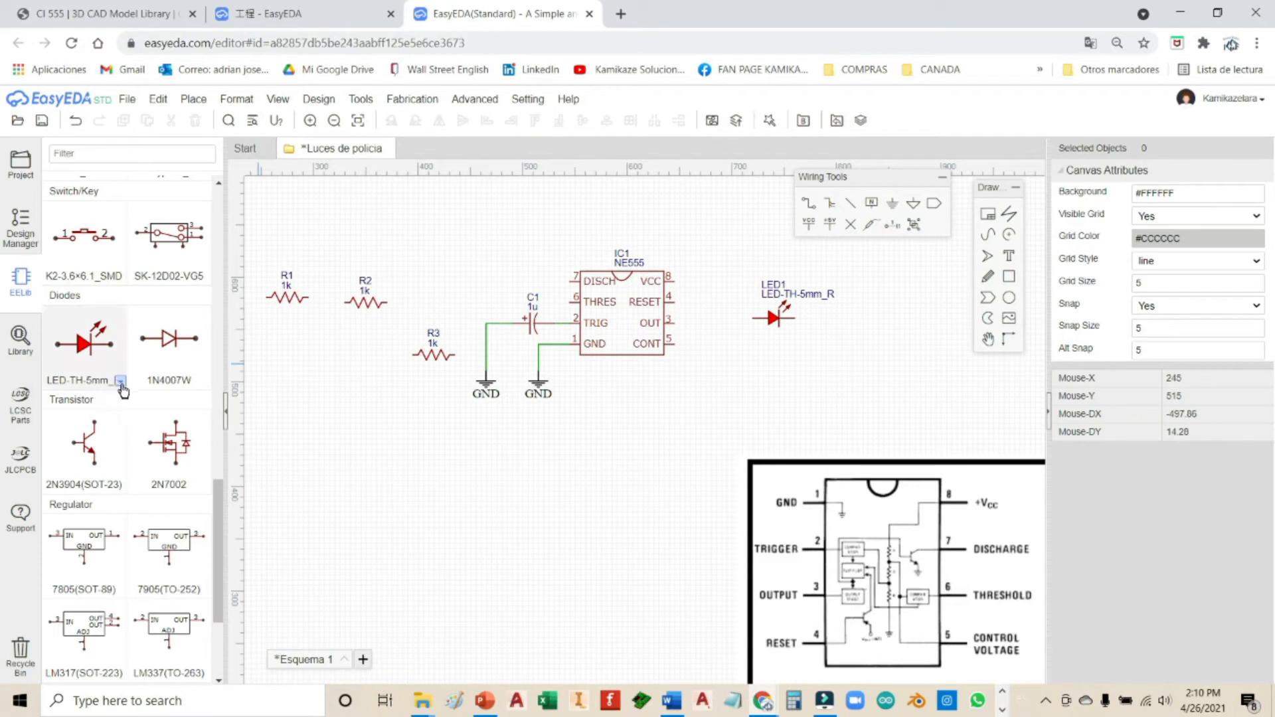
Step: Place a blue LED-TH-5mm_B LED as LED2 below LED1
{"action": "left_click", "coordinate": [120, 382]}
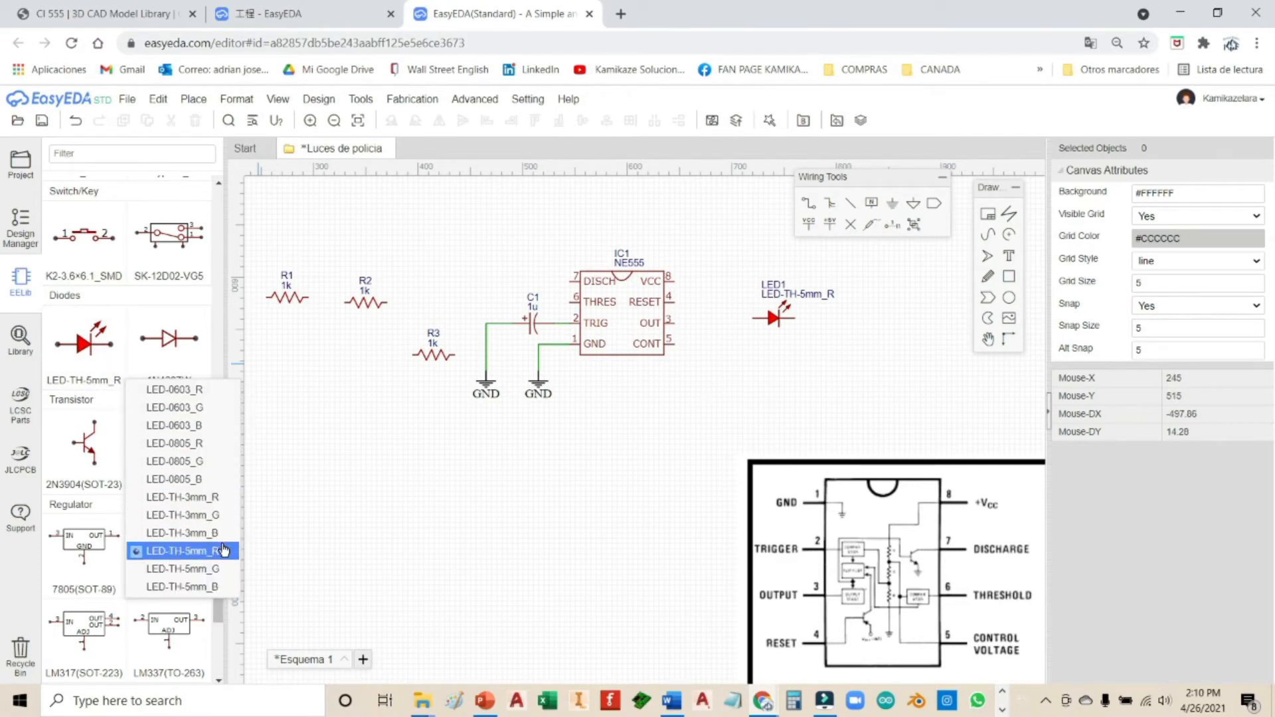
{"action": "left_click", "coordinate": [220, 587]}
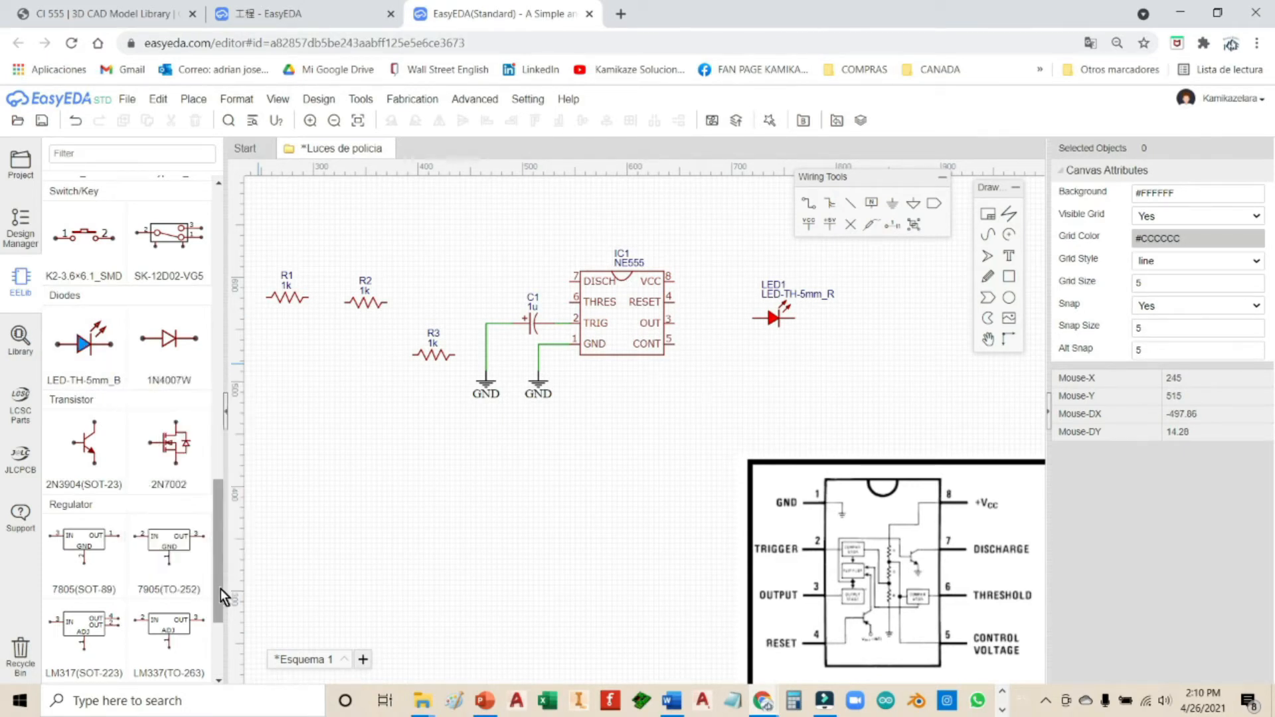
{"action": "left_click", "coordinate": [83, 344]}
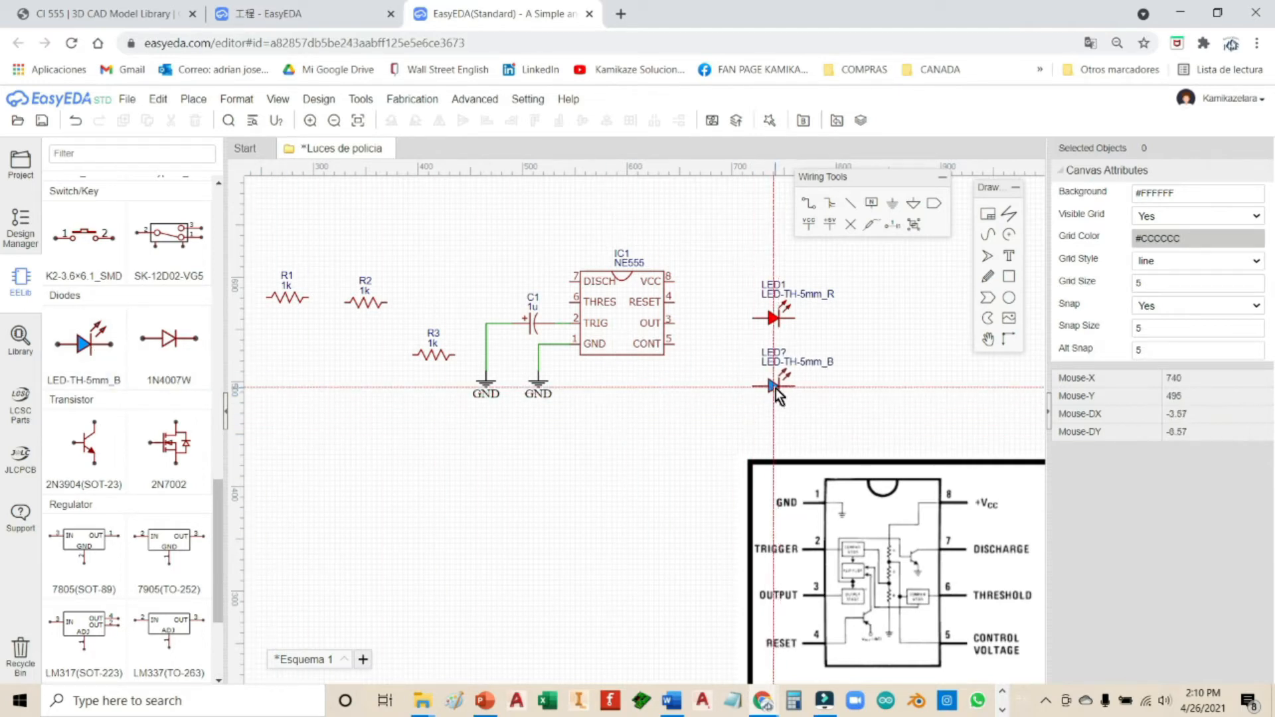
{"action": "left_click", "coordinate": [776, 389]}
{"action": "key", "text": "Escape"}
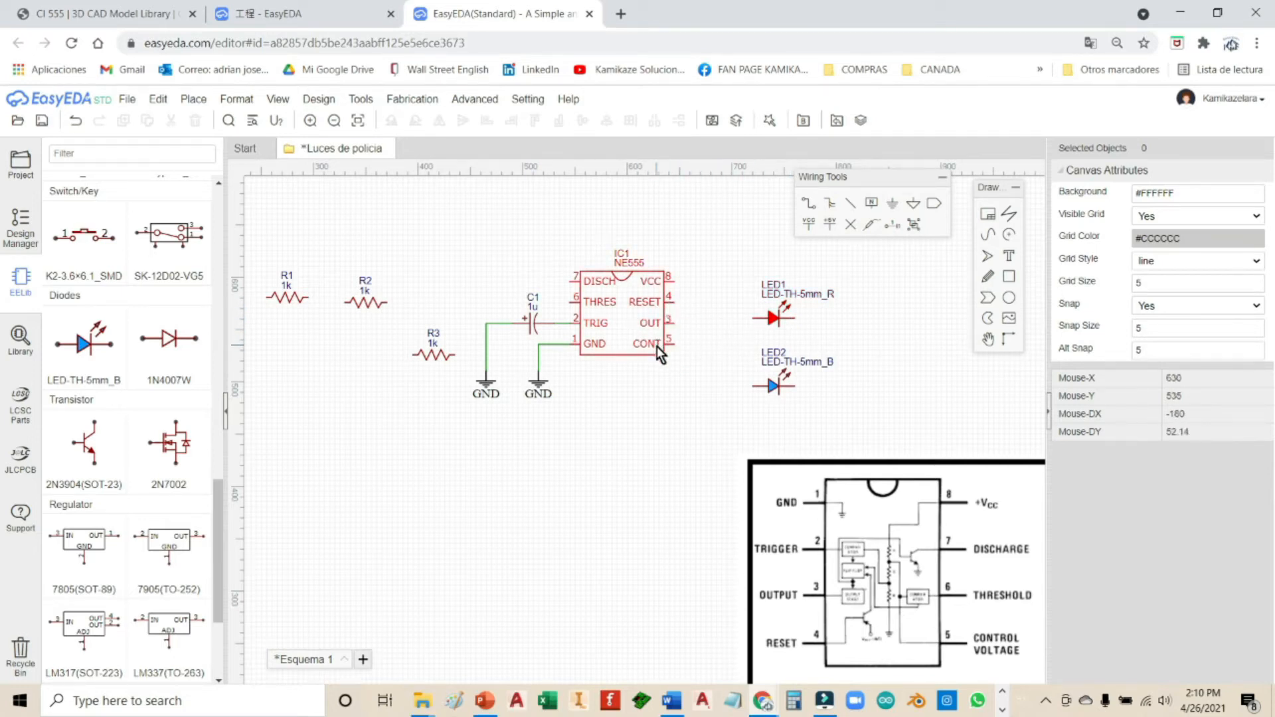
Step: Rotate LED1 180 degrees and stack LED1 and LED2 vertically to the right
{"action": "left_click", "coordinate": [773, 314]}
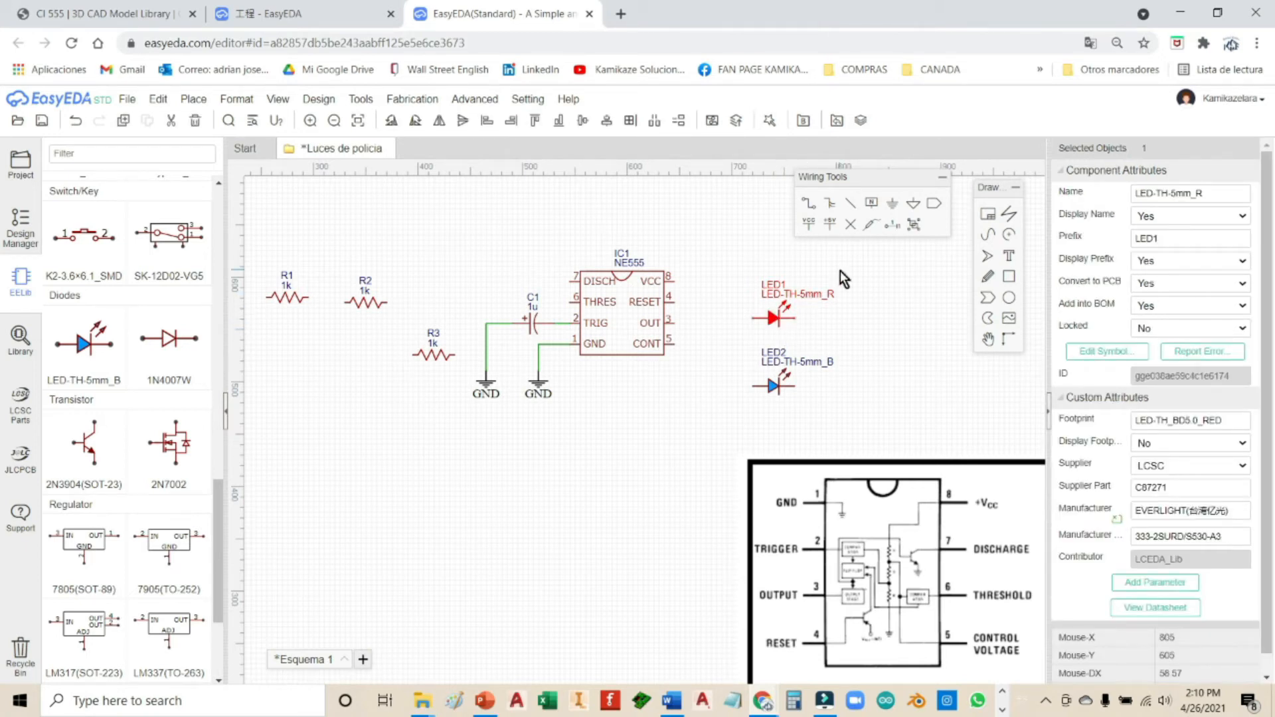
{"action": "key", "text": "space"}
{"action": "key", "text": "space"}
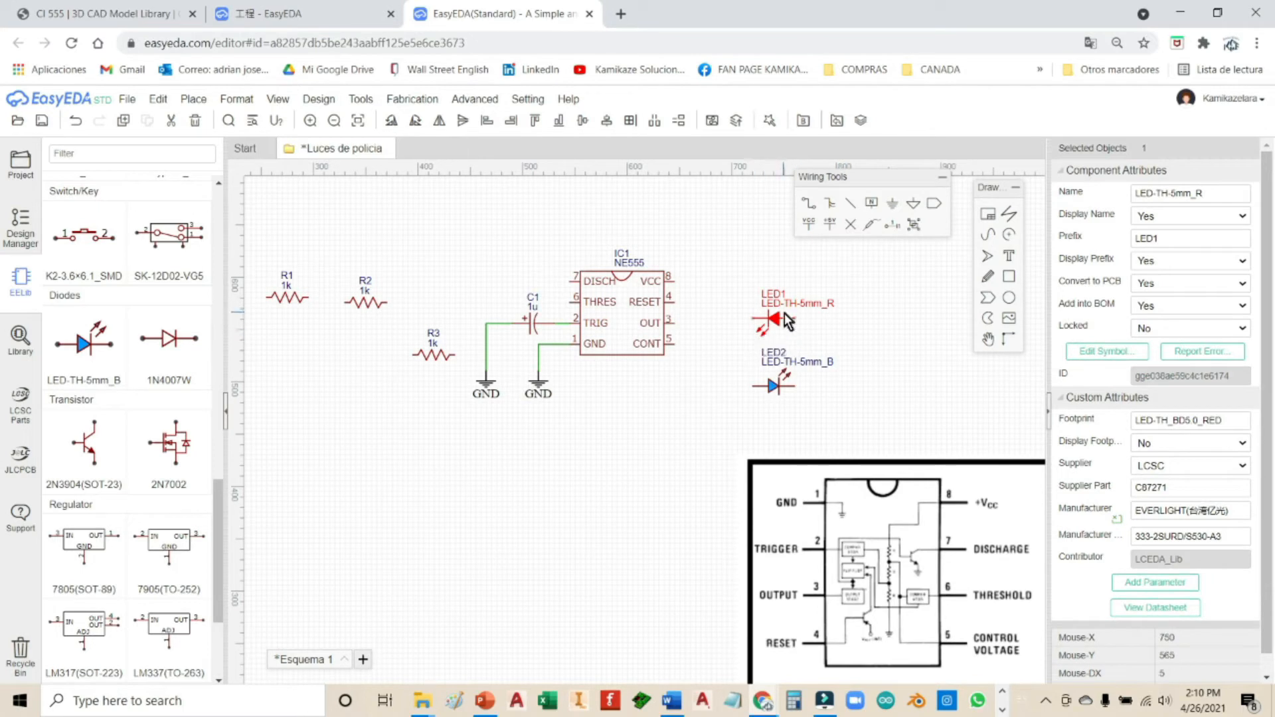
{"action": "left_click_drag", "start_coordinate": [777, 313], "coordinate": [794, 298]}
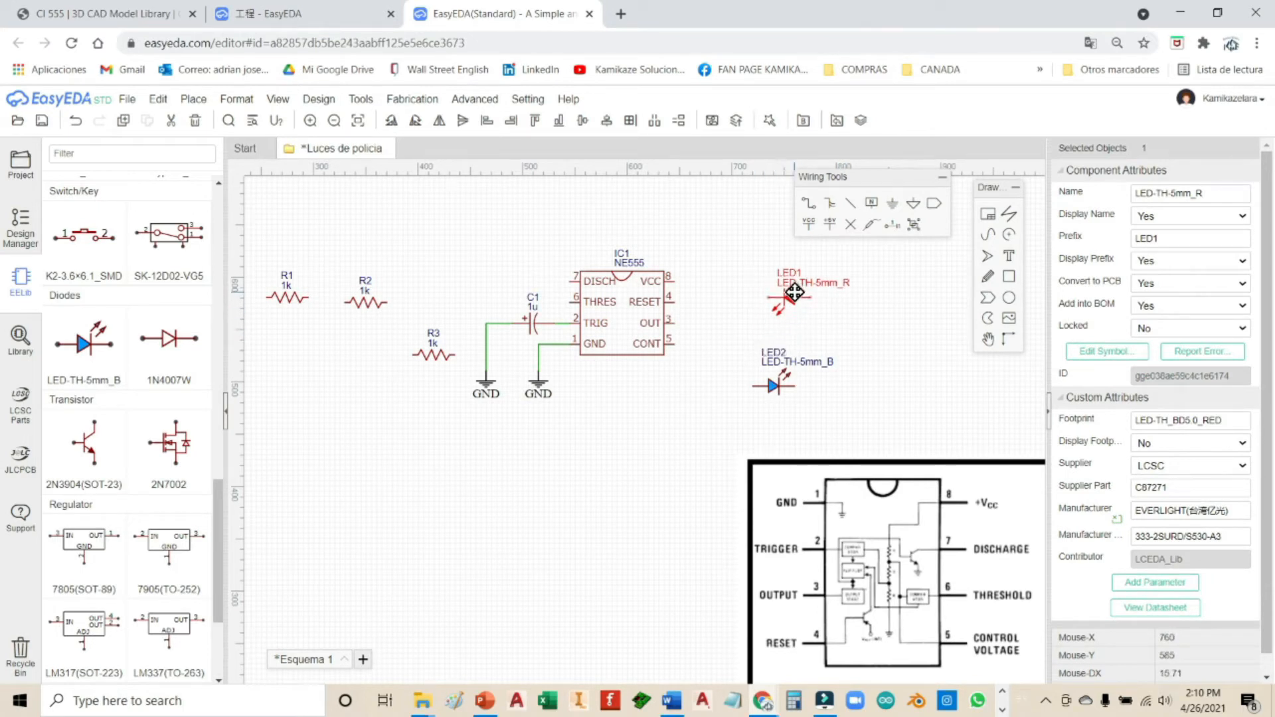
{"action": "left_click_drag", "start_coordinate": [775, 387], "coordinate": [802, 377]}
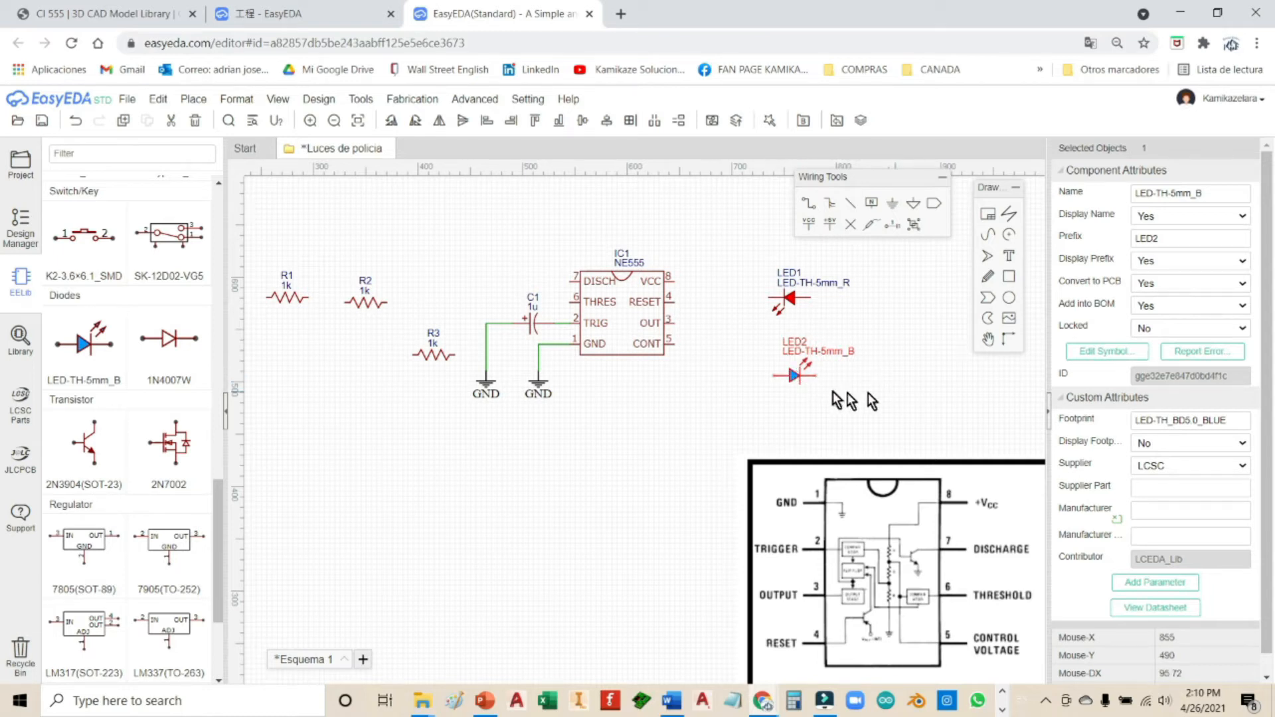
{"action": "left_click_drag", "start_coordinate": [795, 376], "coordinate": [789, 377]}
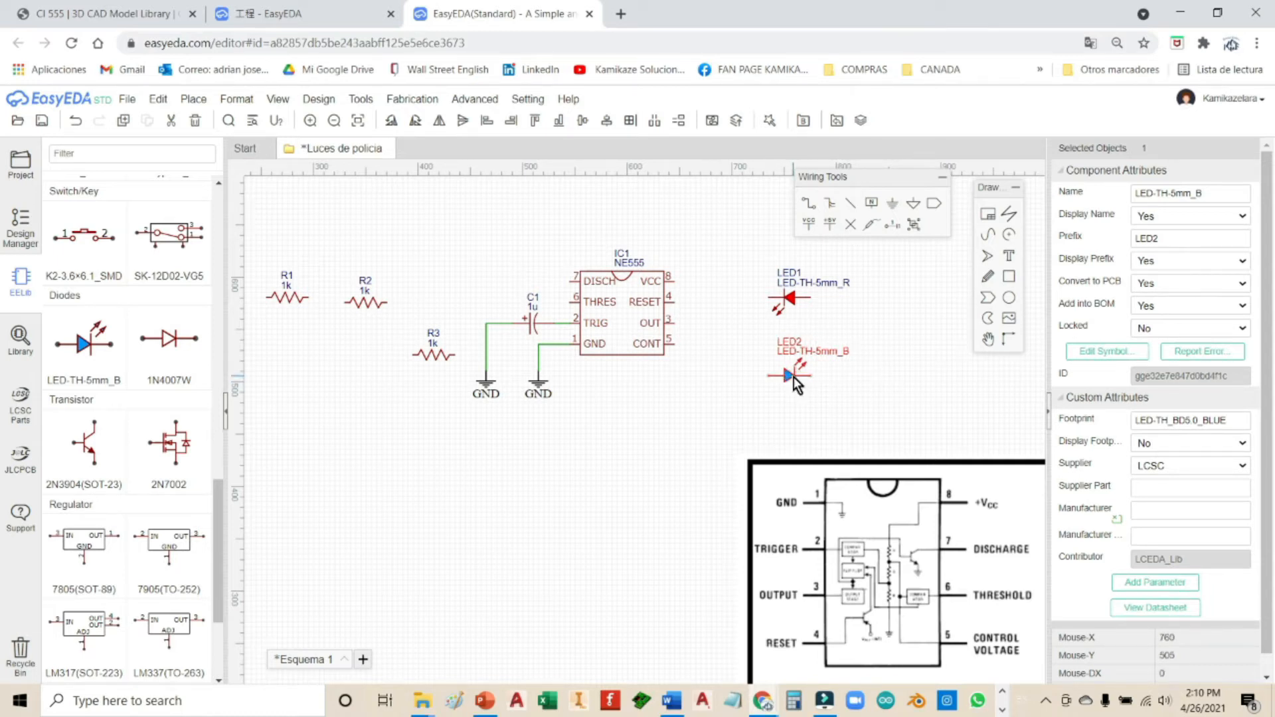
{"action": "left_click", "coordinate": [863, 400]}
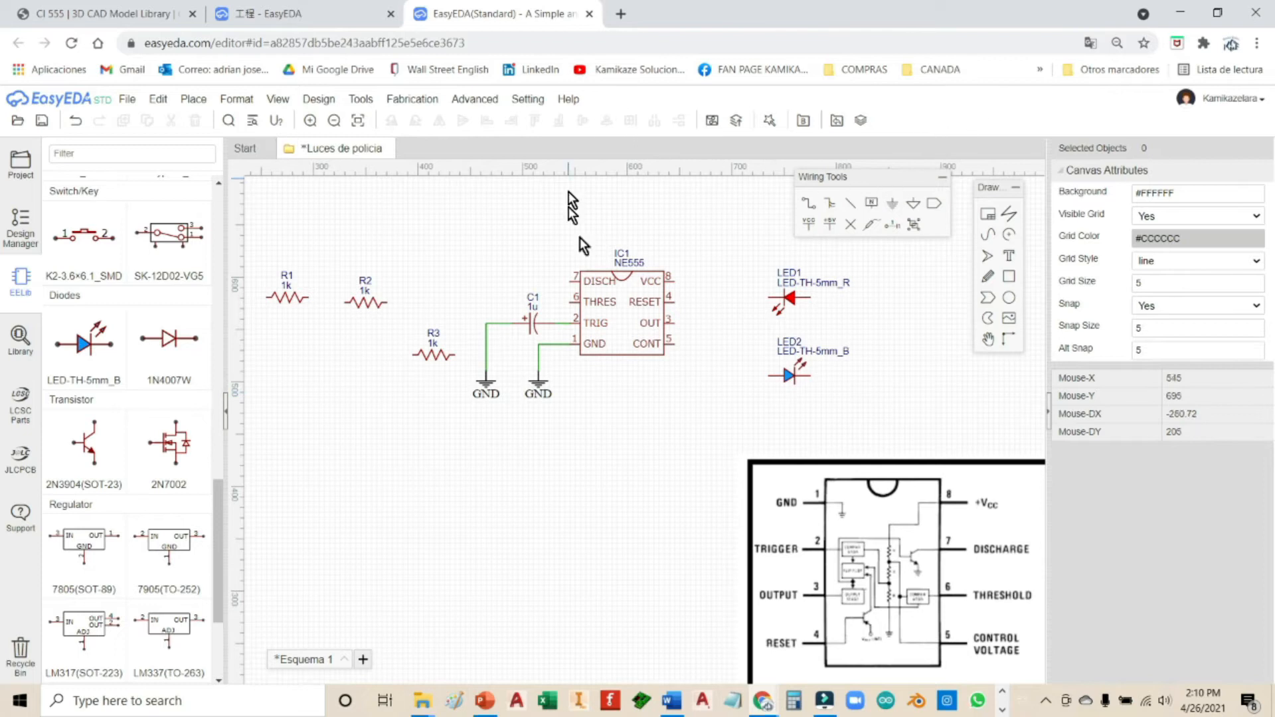
Step: Wire LED1's left pin to LED2's, then wire IC1's OUT pin 3 to that junction
{"action": "left_click", "coordinate": [810, 203]}
{"action": "left_click", "coordinate": [768, 297]}
{"action": "left_click", "coordinate": [769, 377]}
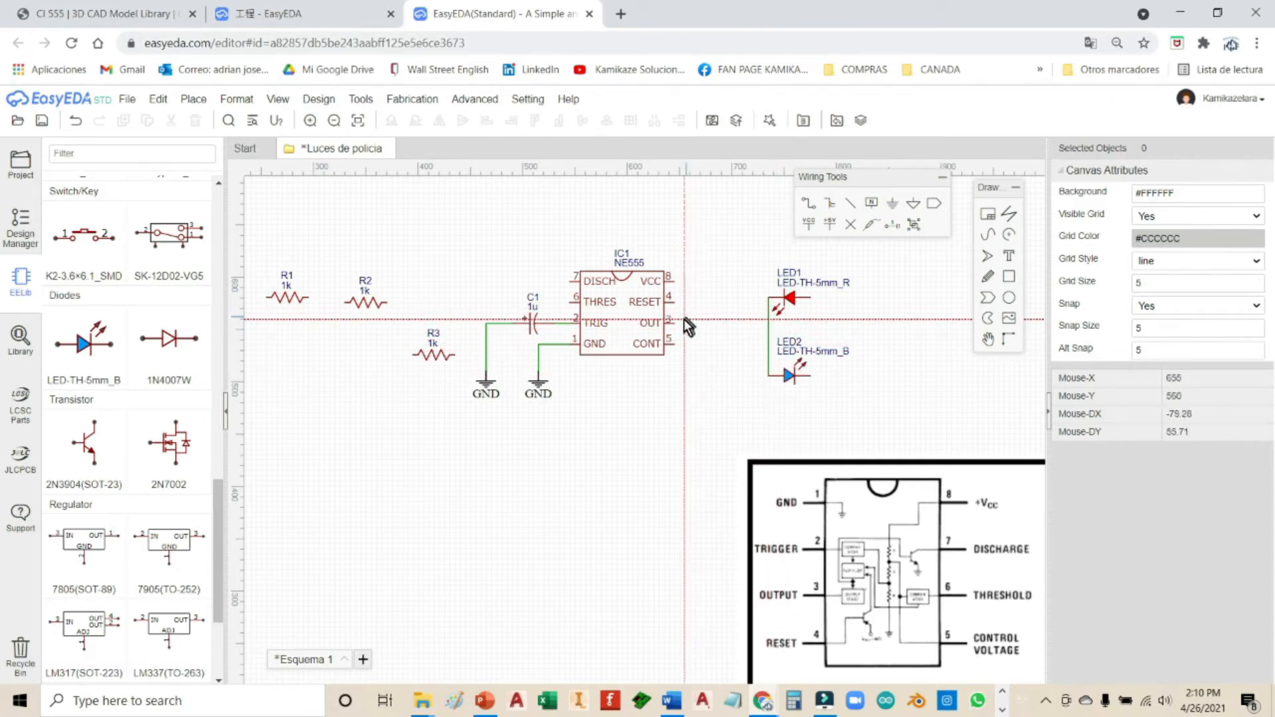
{"action": "left_click", "coordinate": [667, 324]}
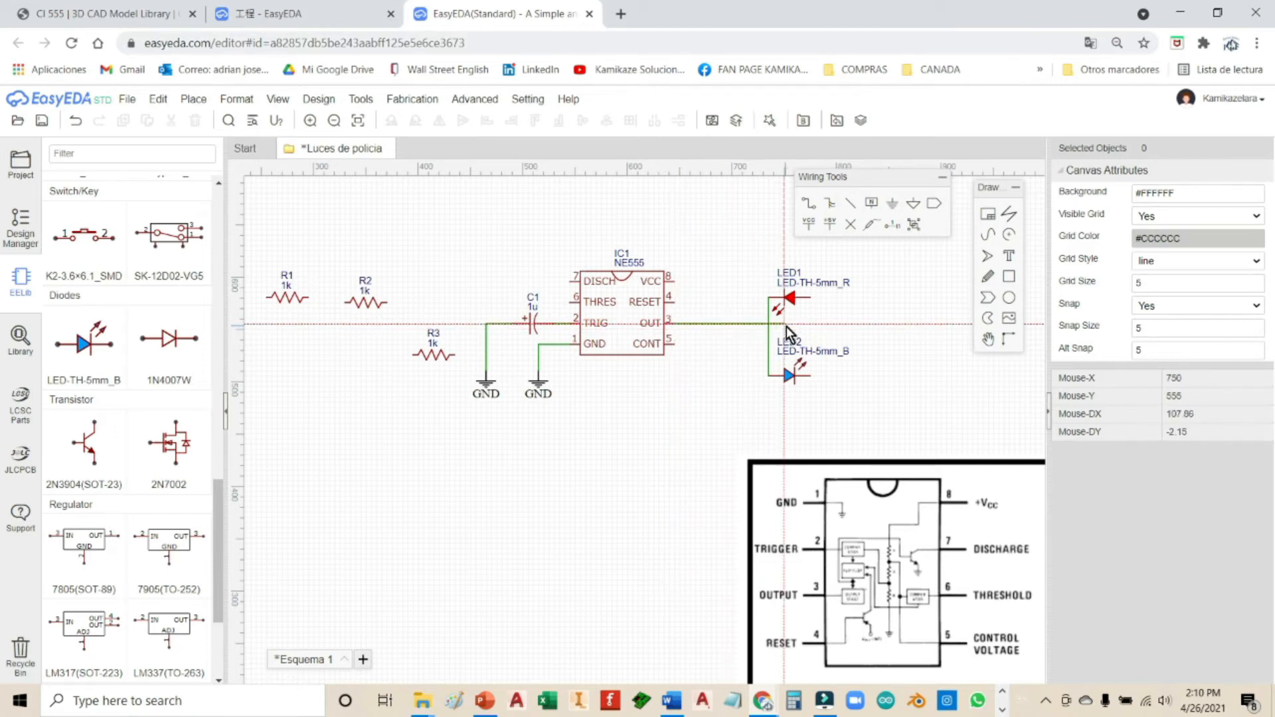
{"action": "left_click", "coordinate": [769, 324]}
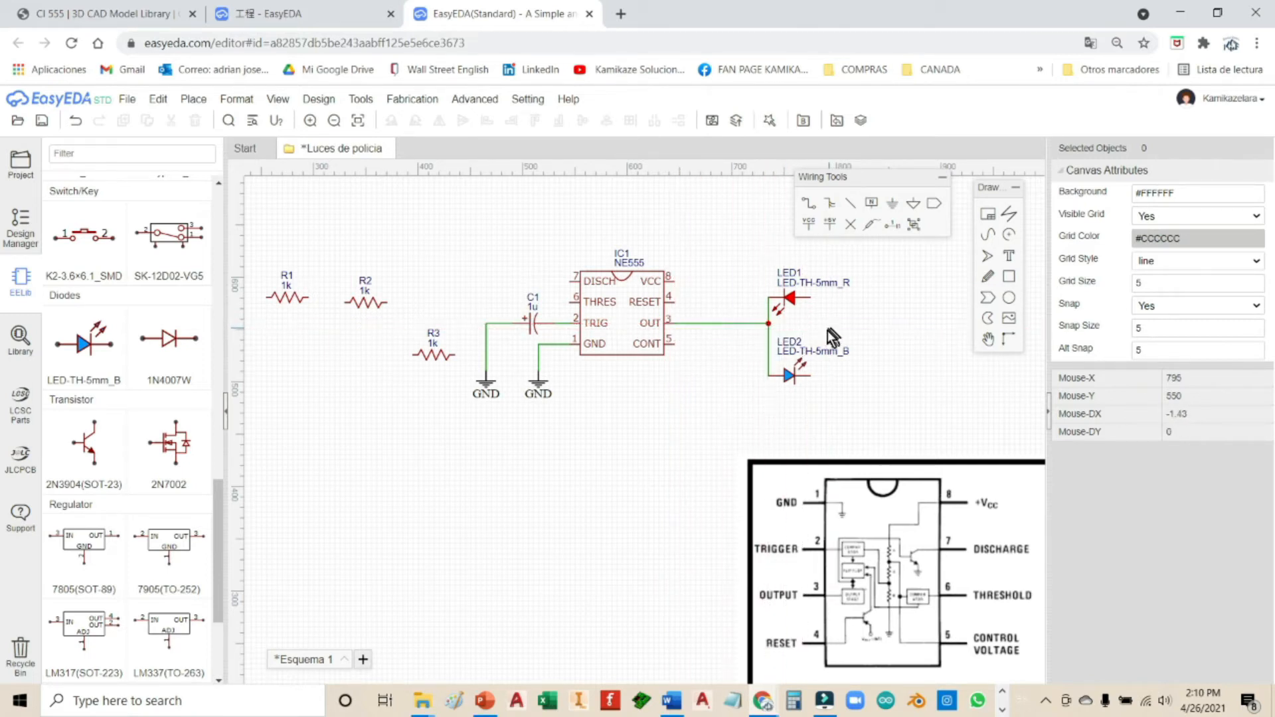
{"action": "left_click", "coordinate": [767, 323]}
Step: Nudge R2 slightly right and move R1 beside LED1
{"action": "left_click", "coordinate": [370, 299]}
{"action": "left_click_drag", "start_coordinate": [370, 298], "coordinate": [386, 300]}
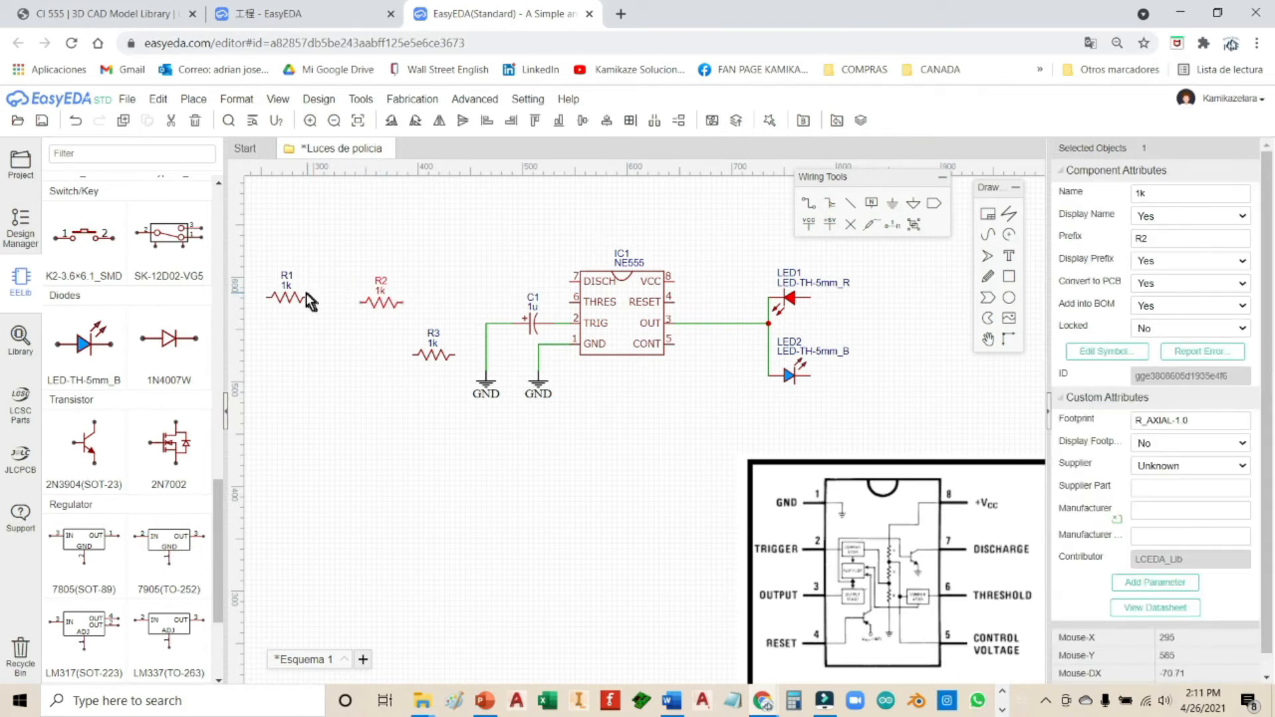
{"action": "left_click_drag", "start_coordinate": [291, 297], "coordinate": [837, 297]}
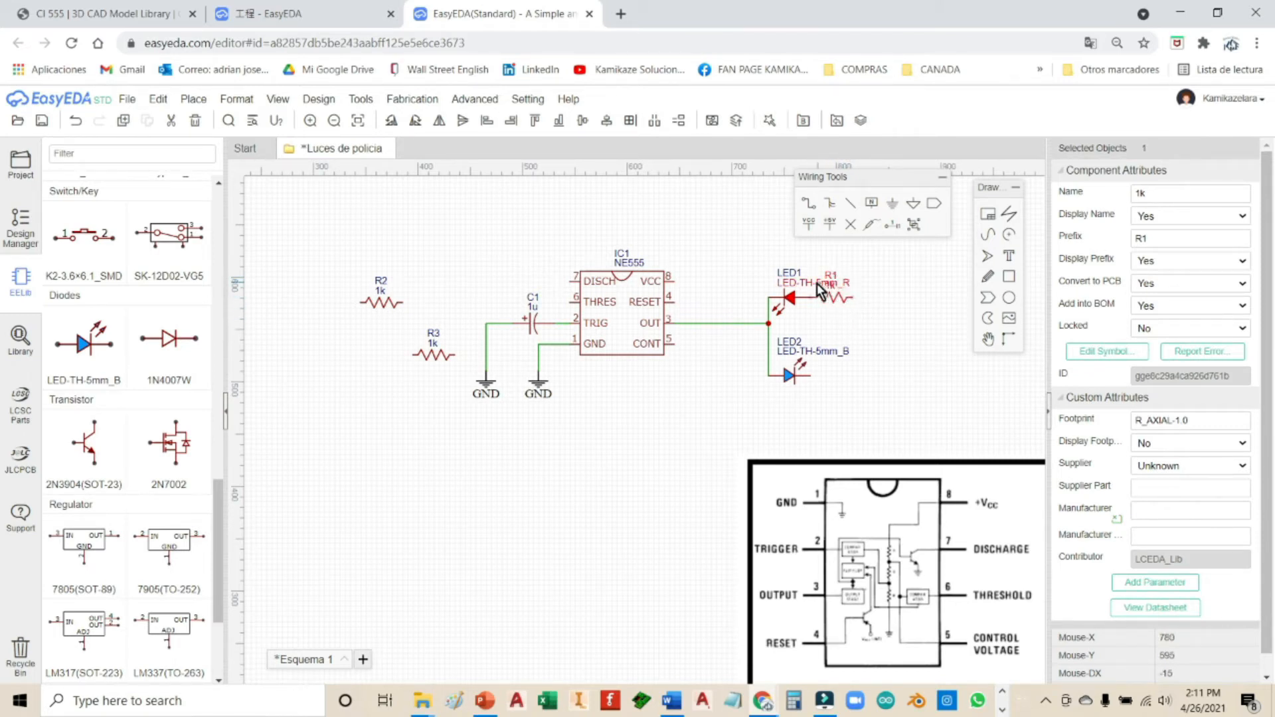
Step: Delete both LEDs' LED-TH-5mm labels and move R2 beside LED2
{"action": "left_click", "coordinate": [814, 283]}
{"action": "key", "text": "Delete"}
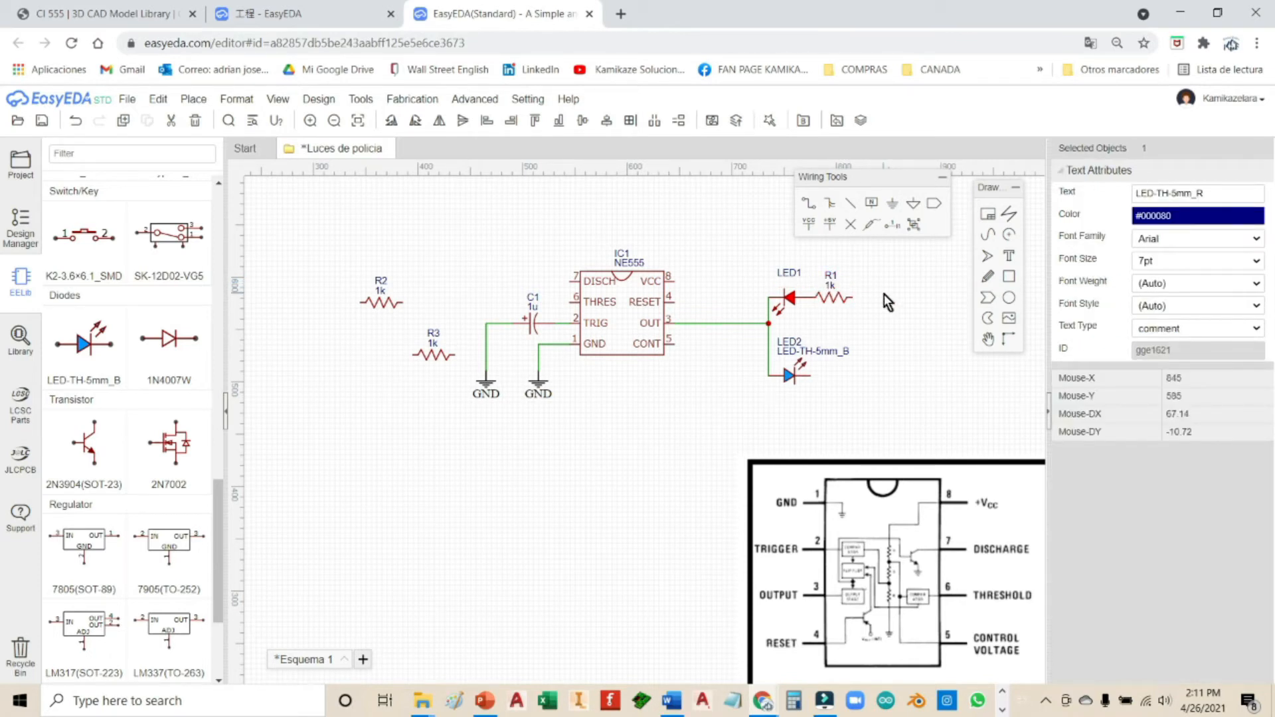
{"action": "left_click", "coordinate": [790, 273]}
{"action": "left_click", "coordinate": [792, 356]}
{"action": "key", "text": "Delete"}
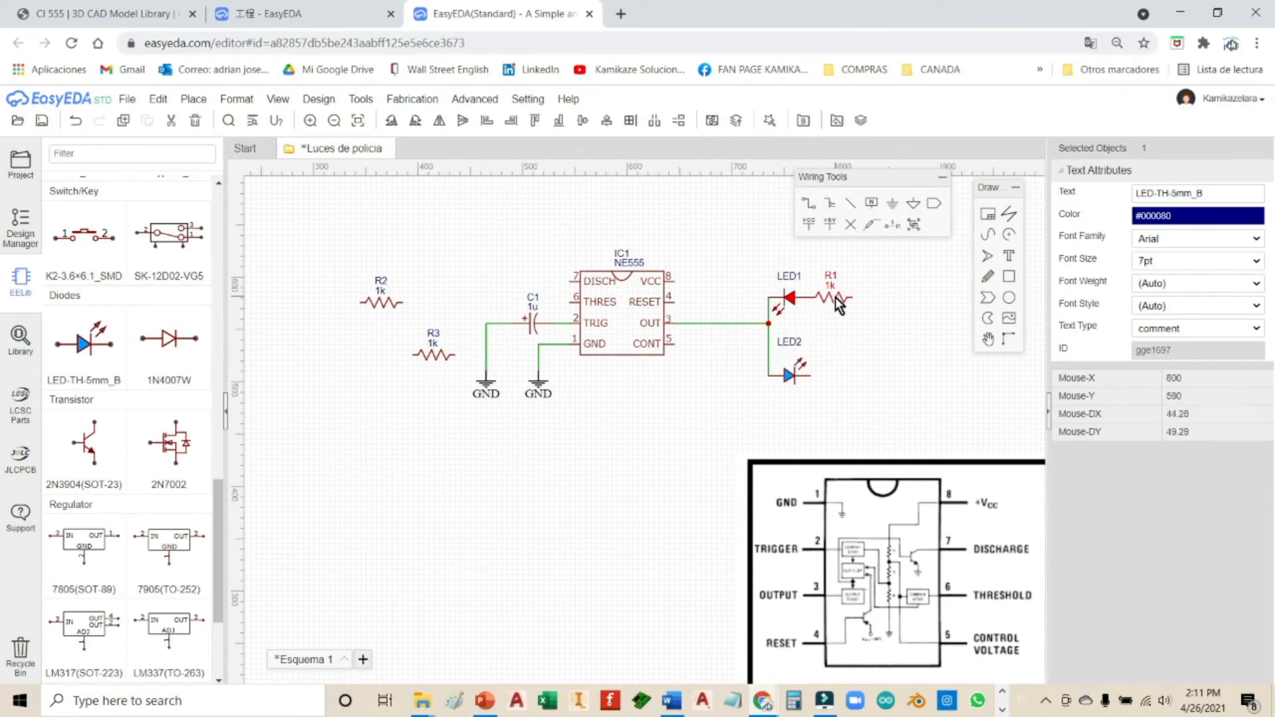
{"action": "left_click_drag", "start_coordinate": [379, 305], "coordinate": [832, 378]}
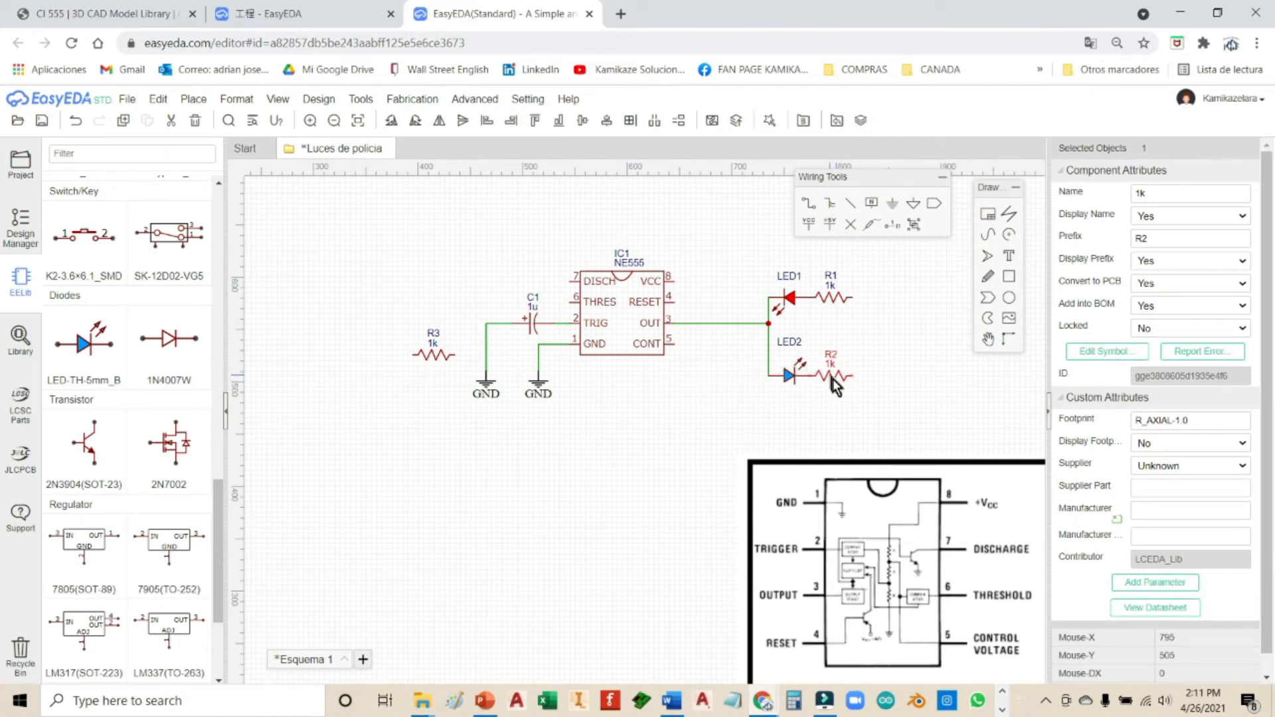
{"action": "left_click", "coordinate": [801, 456]}
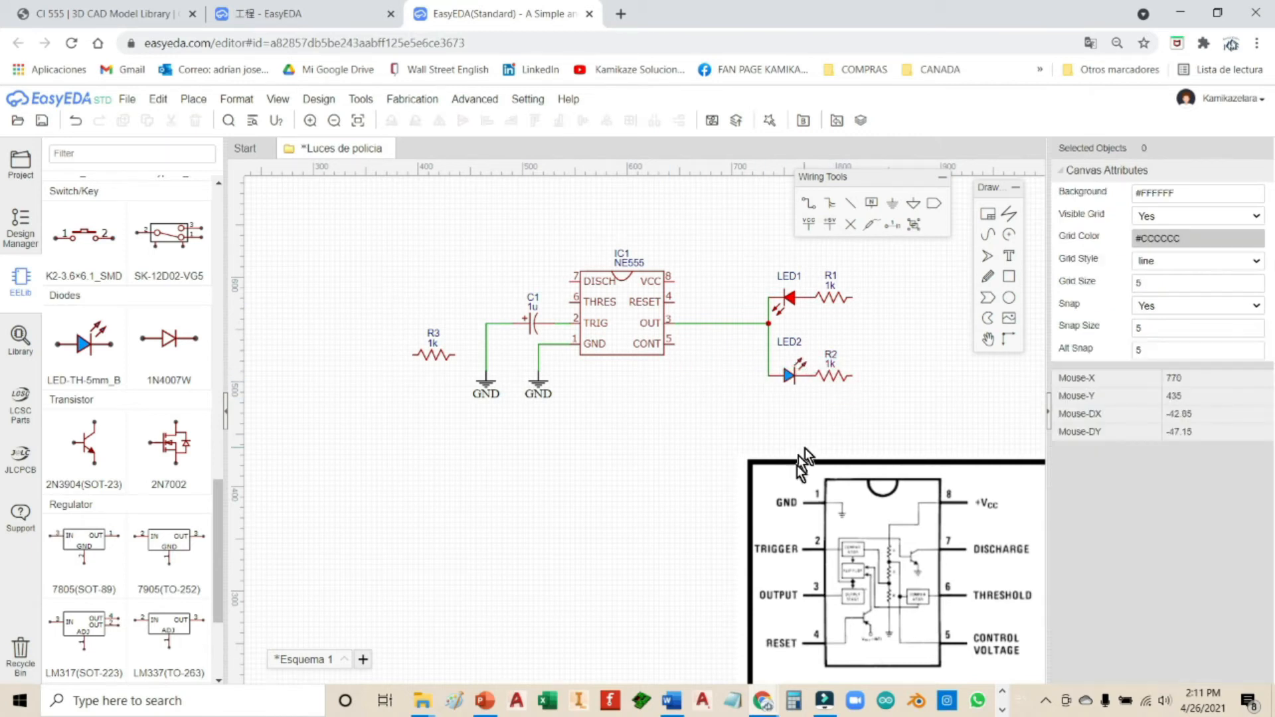
Step: Edit R1's name field and R2's value text so both read 330 instead of 1k
{"action": "left_click", "coordinate": [837, 295]}
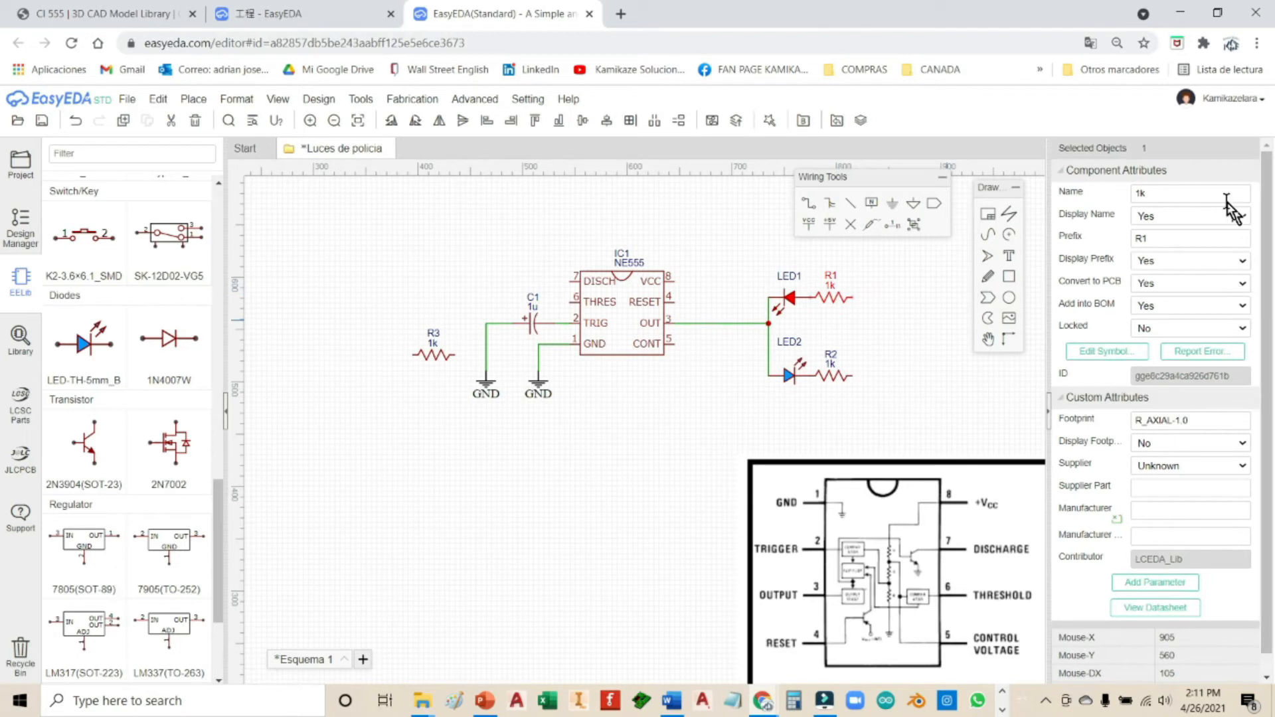
{"action": "double_click", "coordinate": [1189, 192]}
{"action": "left_click", "coordinate": [872, 341]}
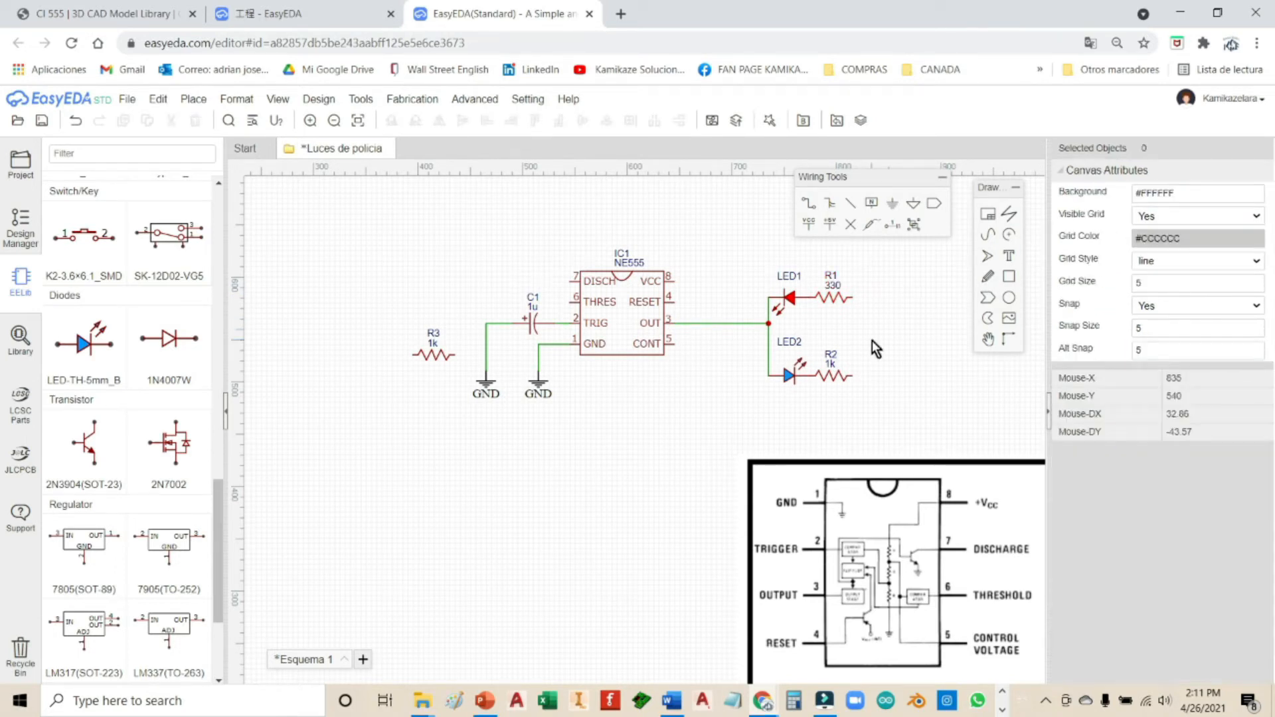
{"action": "left_click", "coordinate": [830, 366]}
{"action": "double_click", "coordinate": [1163, 195]}
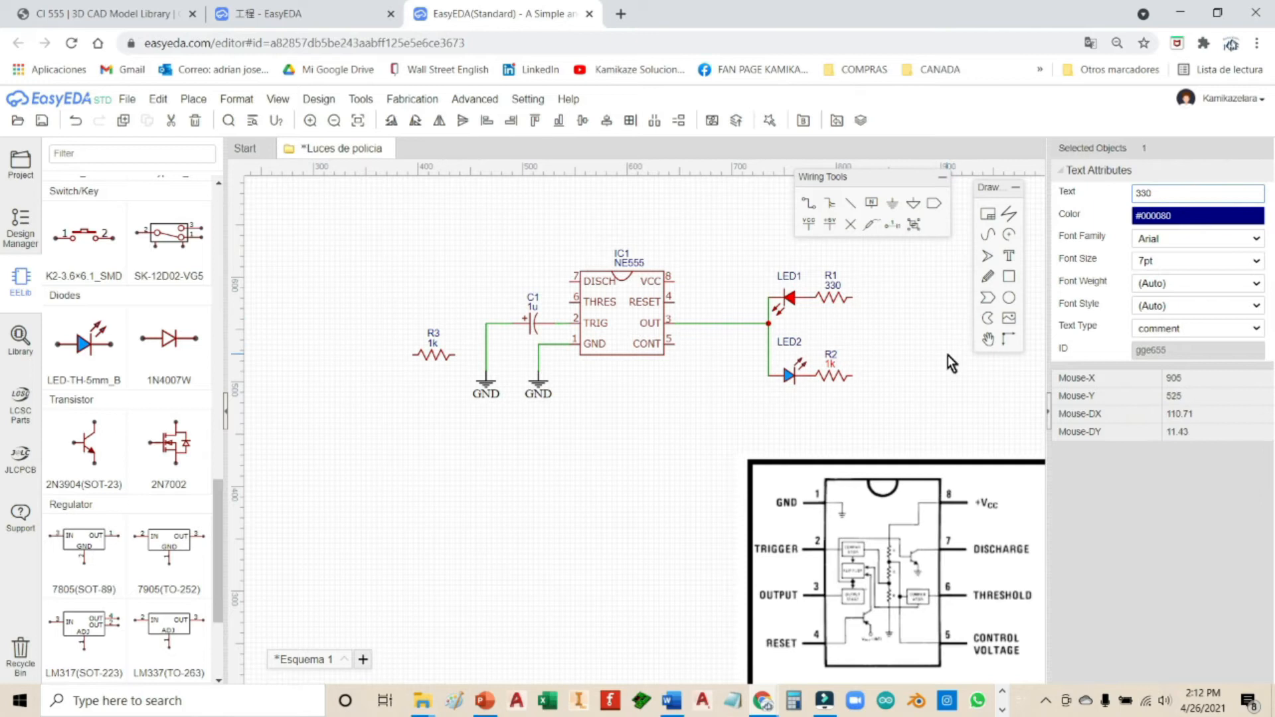
{"action": "left_click", "coordinate": [882, 389]}
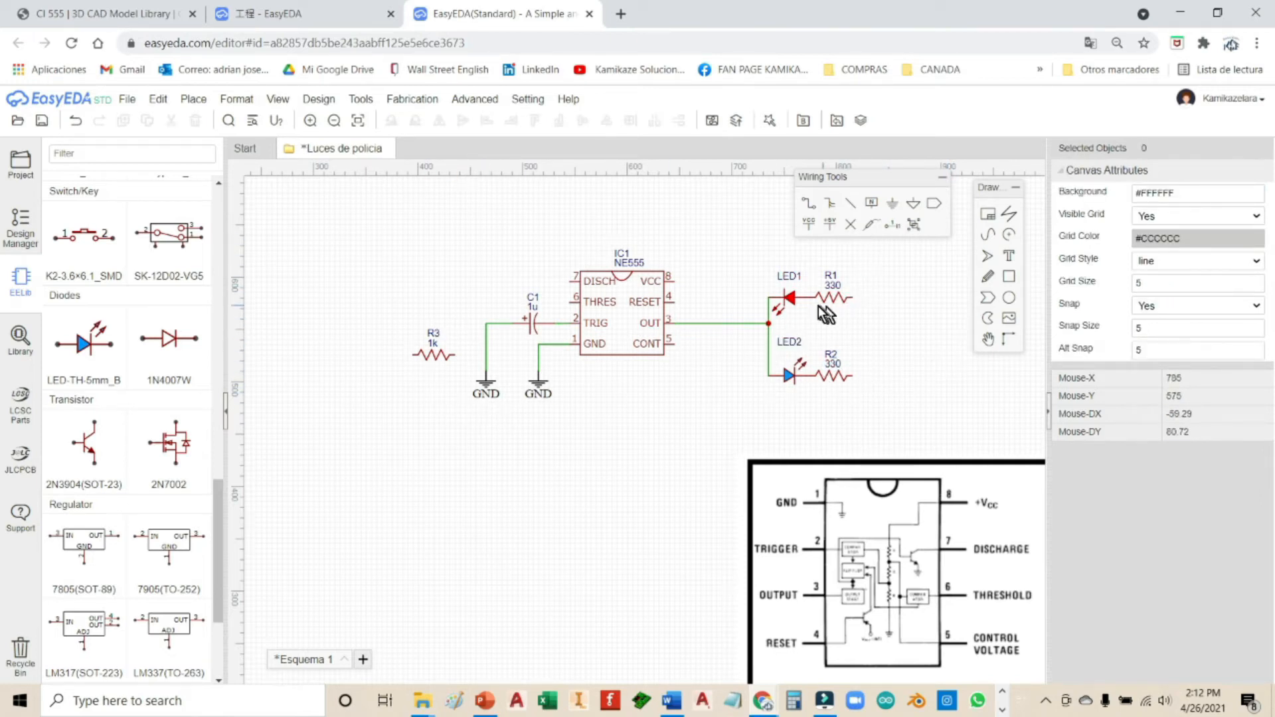
Step: Place one GND flag and drag it toward R2's right end
{"action": "left_click", "coordinate": [892, 203]}
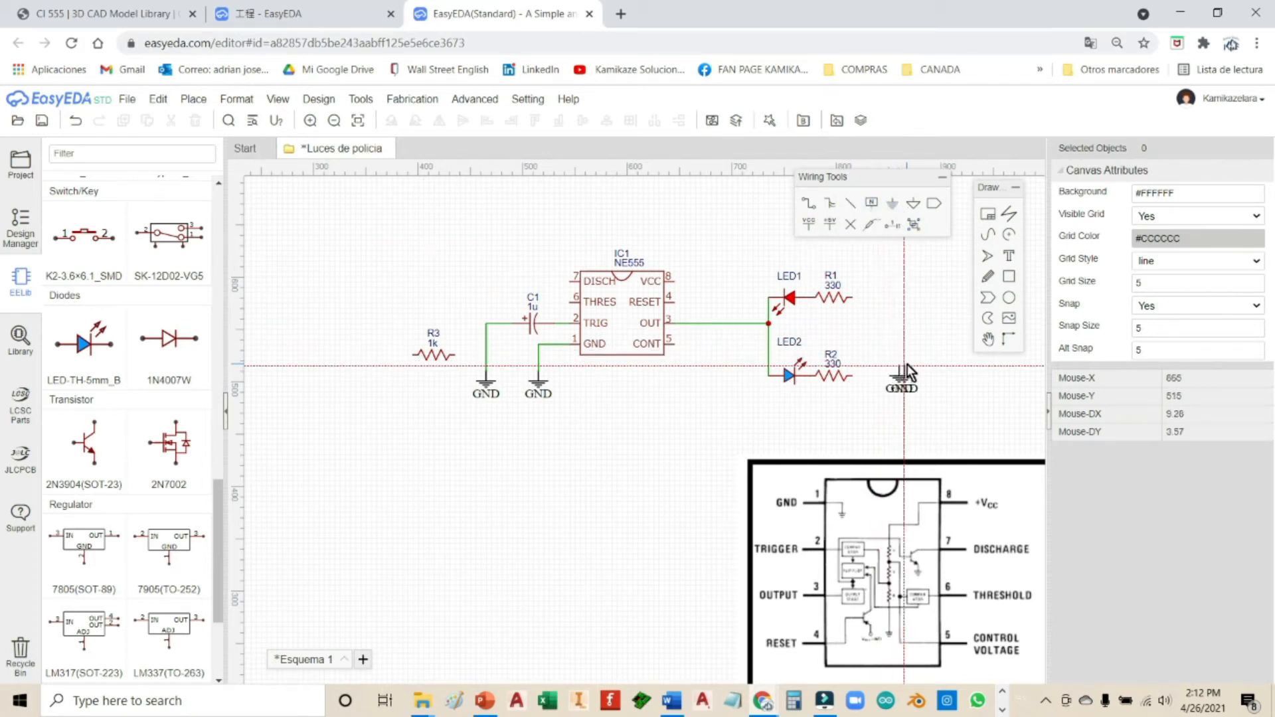
{"action": "right_click", "coordinate": [932, 383]}
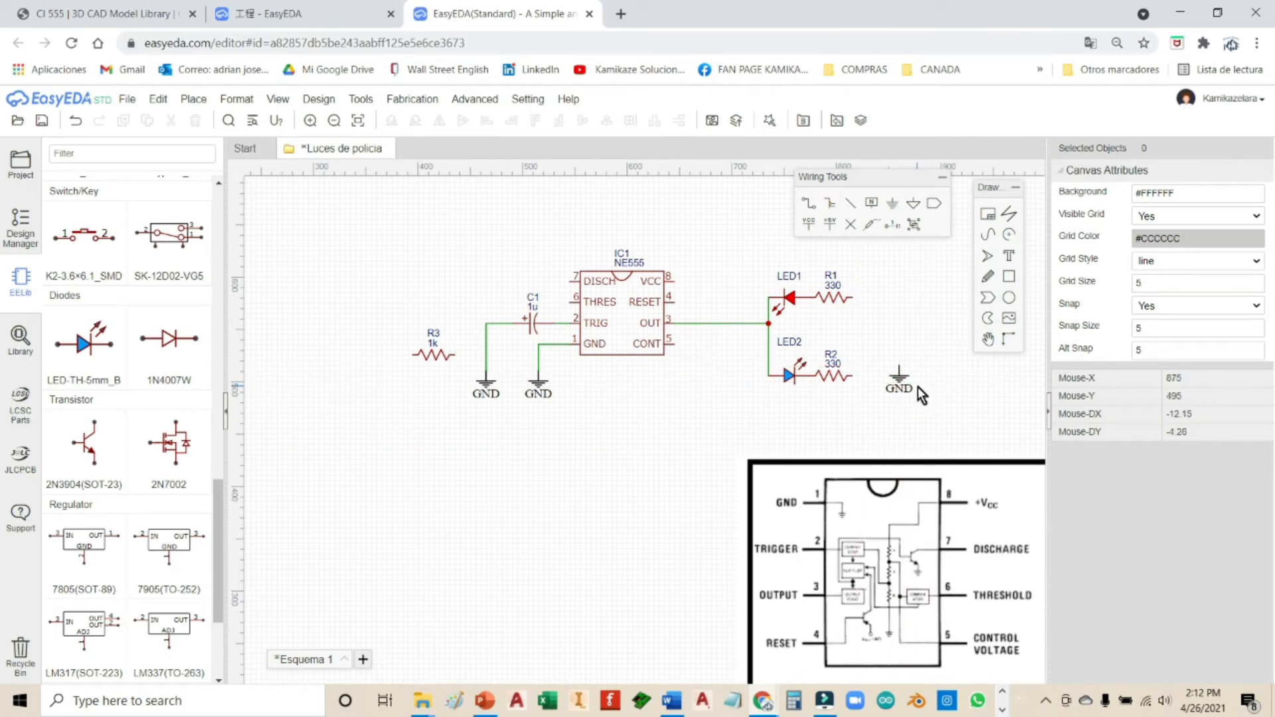
{"action": "left_click", "coordinate": [899, 372]}
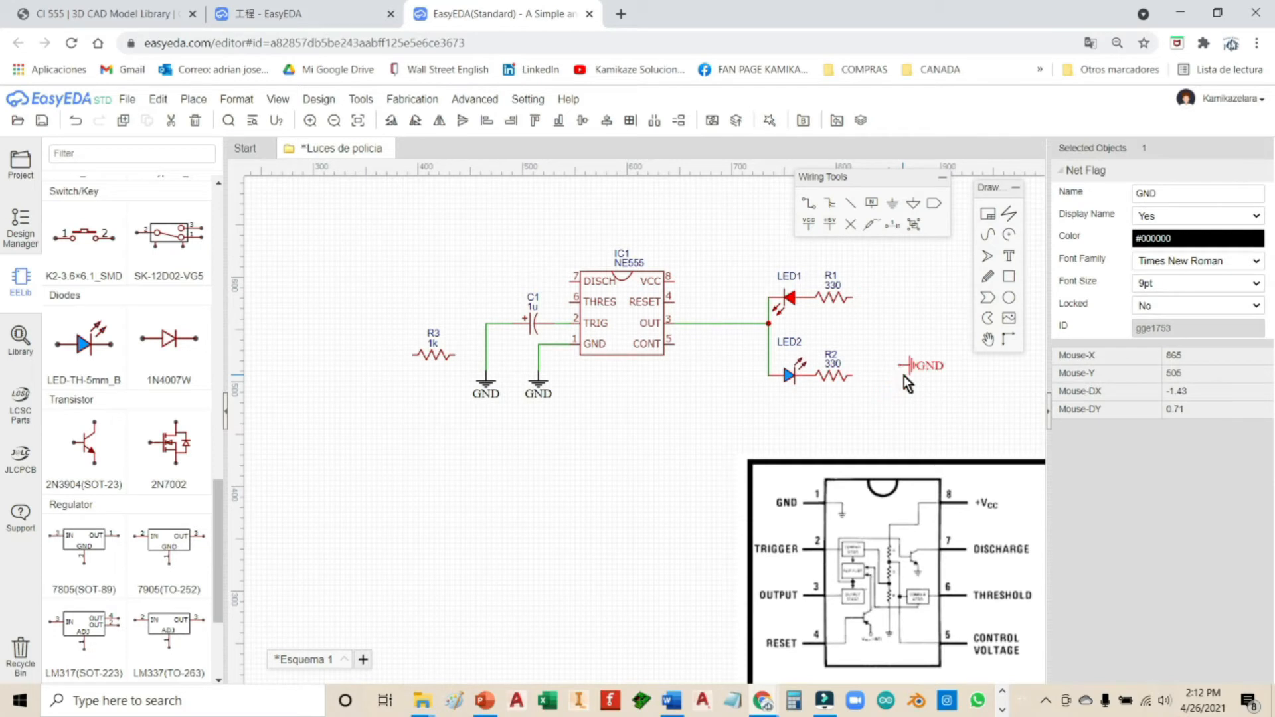
{"action": "left_click_drag", "start_coordinate": [915, 364], "coordinate": [869, 374]}
Step: Attach the GND flag to R2's end and place a VCC flag right of R1
{"action": "left_click", "coordinate": [903, 429]}
{"action": "left_click", "coordinate": [851, 297]}
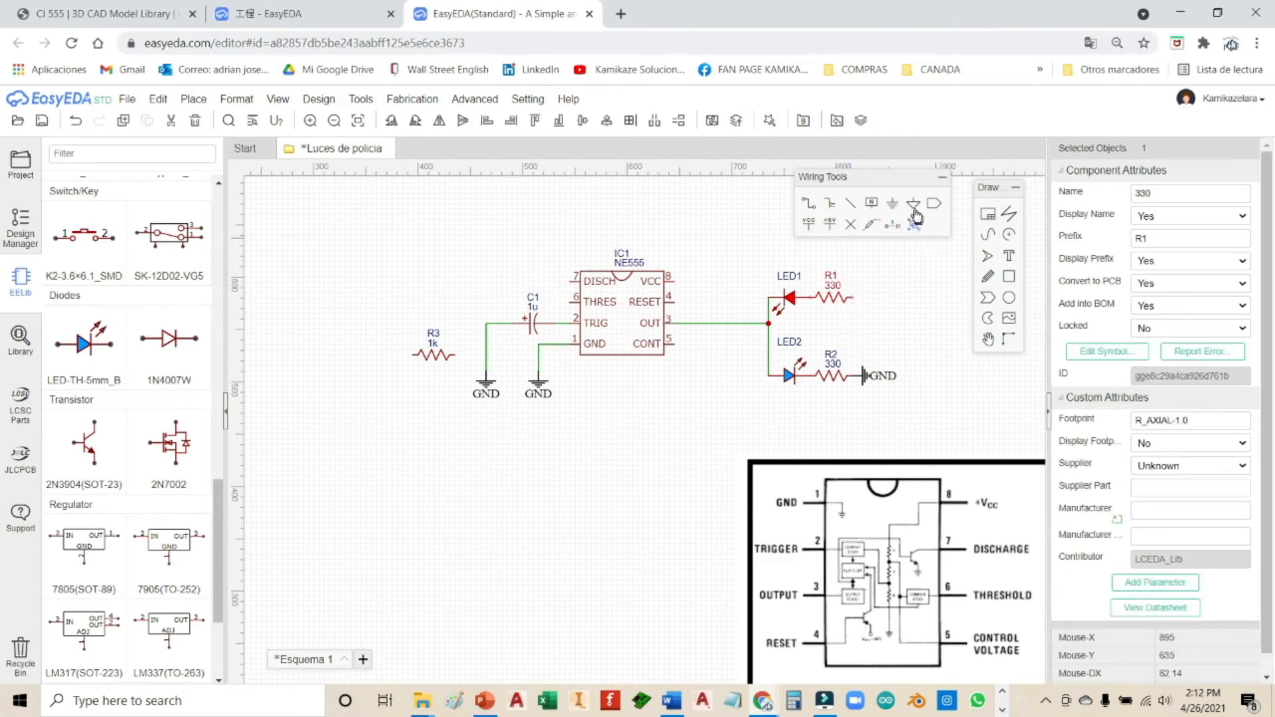
{"action": "left_click", "coordinate": [827, 223]}
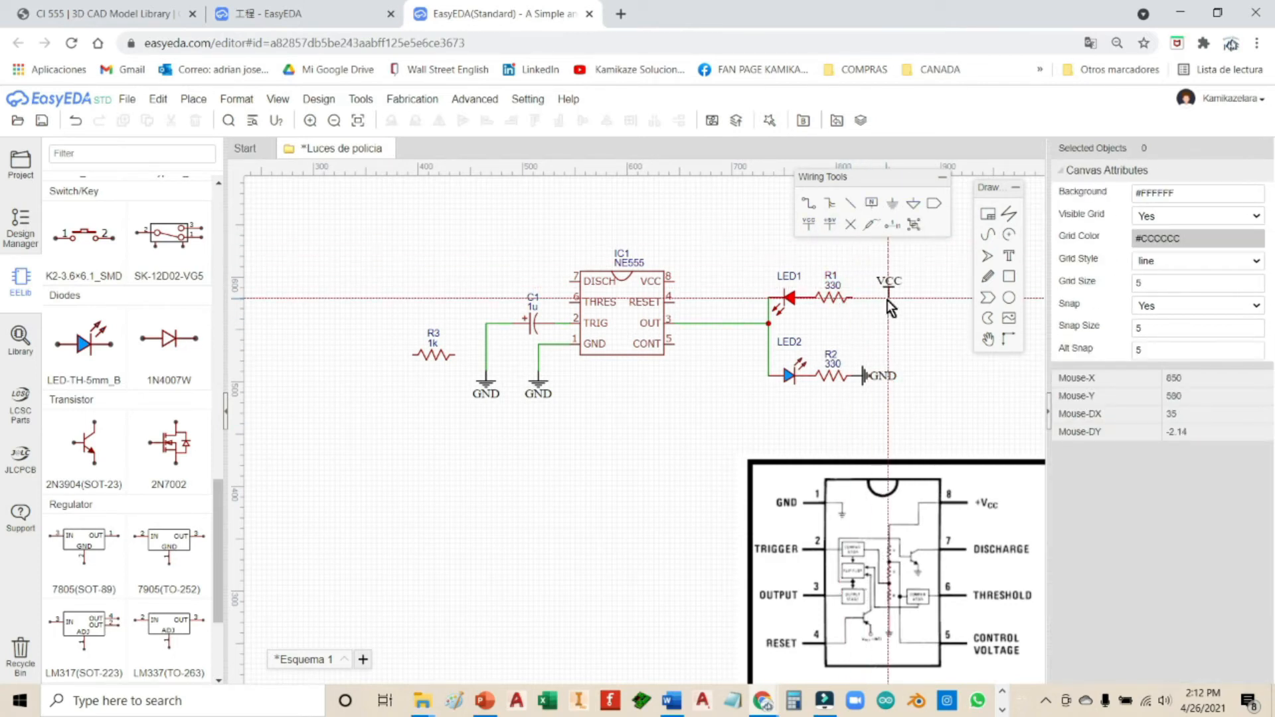
{"action": "left_click", "coordinate": [890, 299]}
{"action": "right_click", "coordinate": [912, 309]}
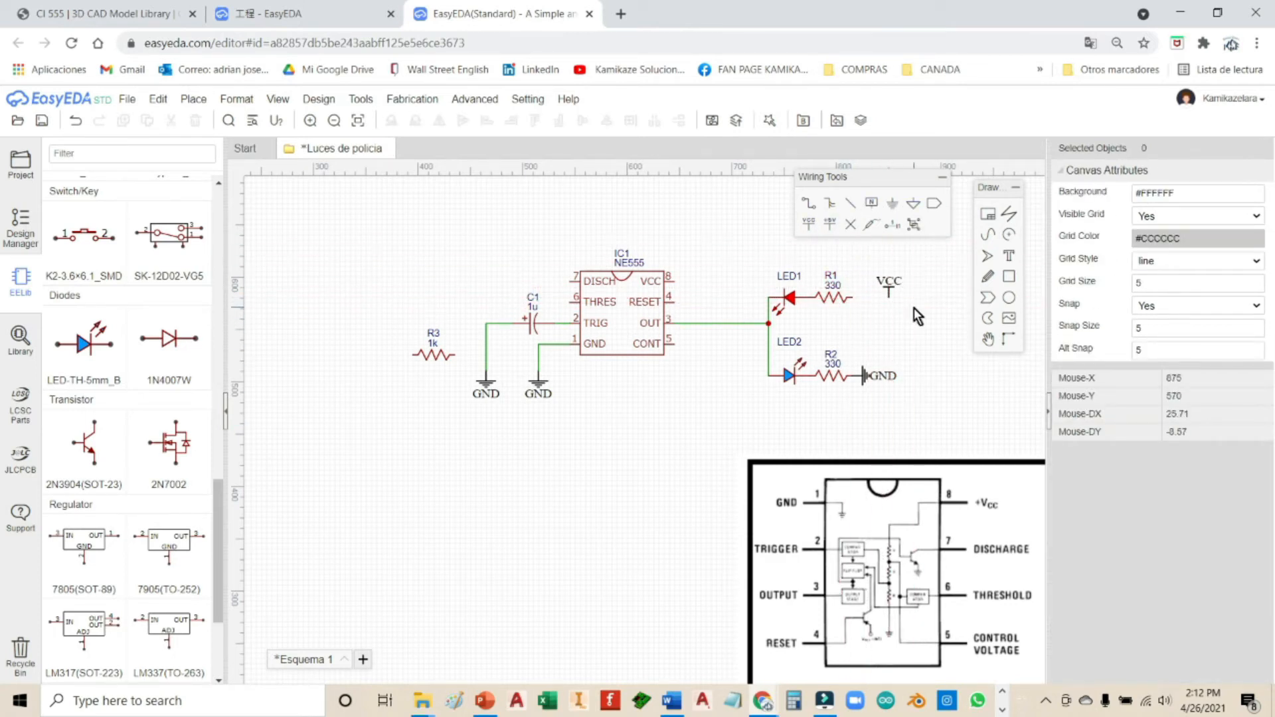
{"action": "left_click", "coordinate": [891, 281]}
{"action": "left_click_drag", "start_coordinate": [879, 265], "coordinate": [881, 265]}
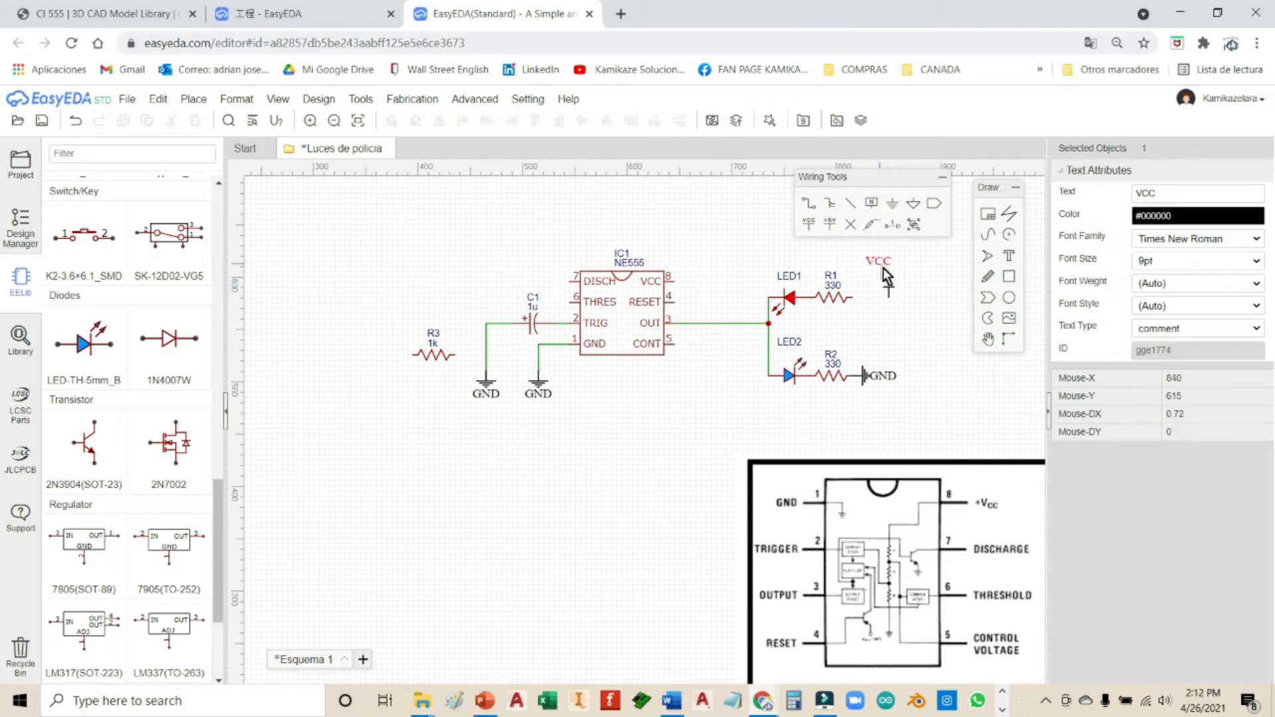
{"action": "key", "text": "ctrl+z"}
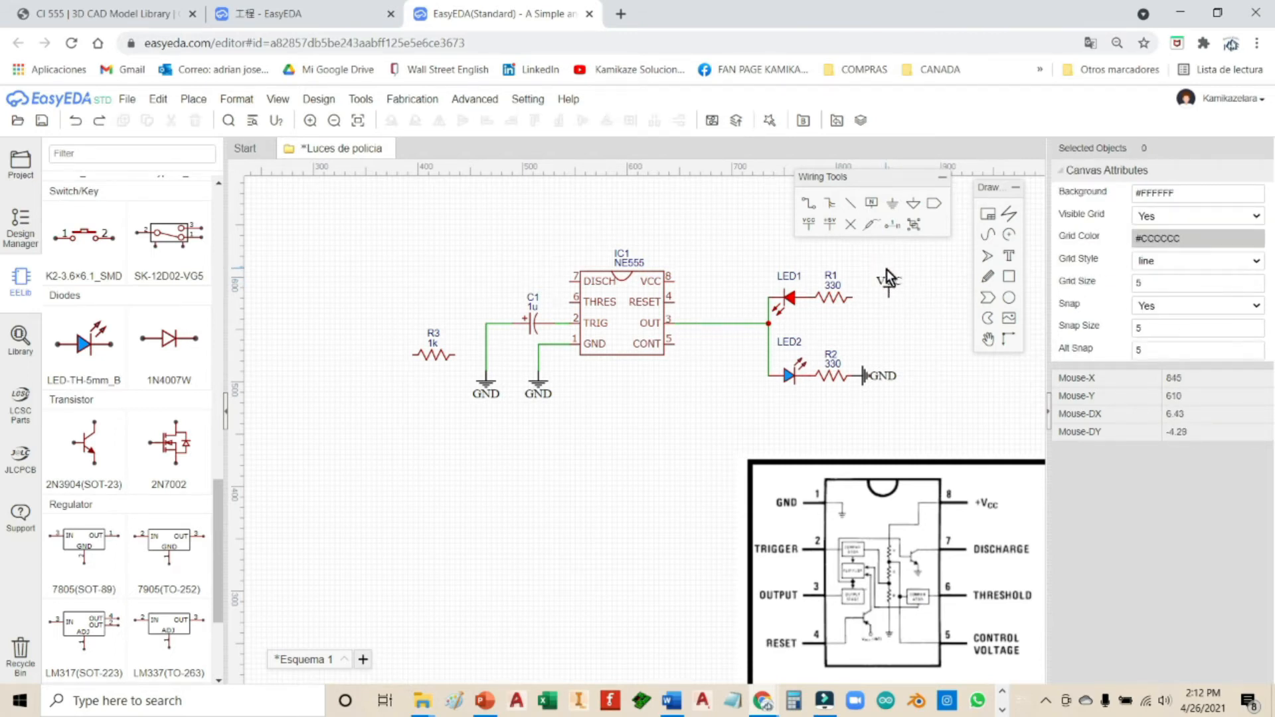
Step: Wire the VCC flag's pin to R1's right end
{"action": "left_click", "coordinate": [808, 203]}
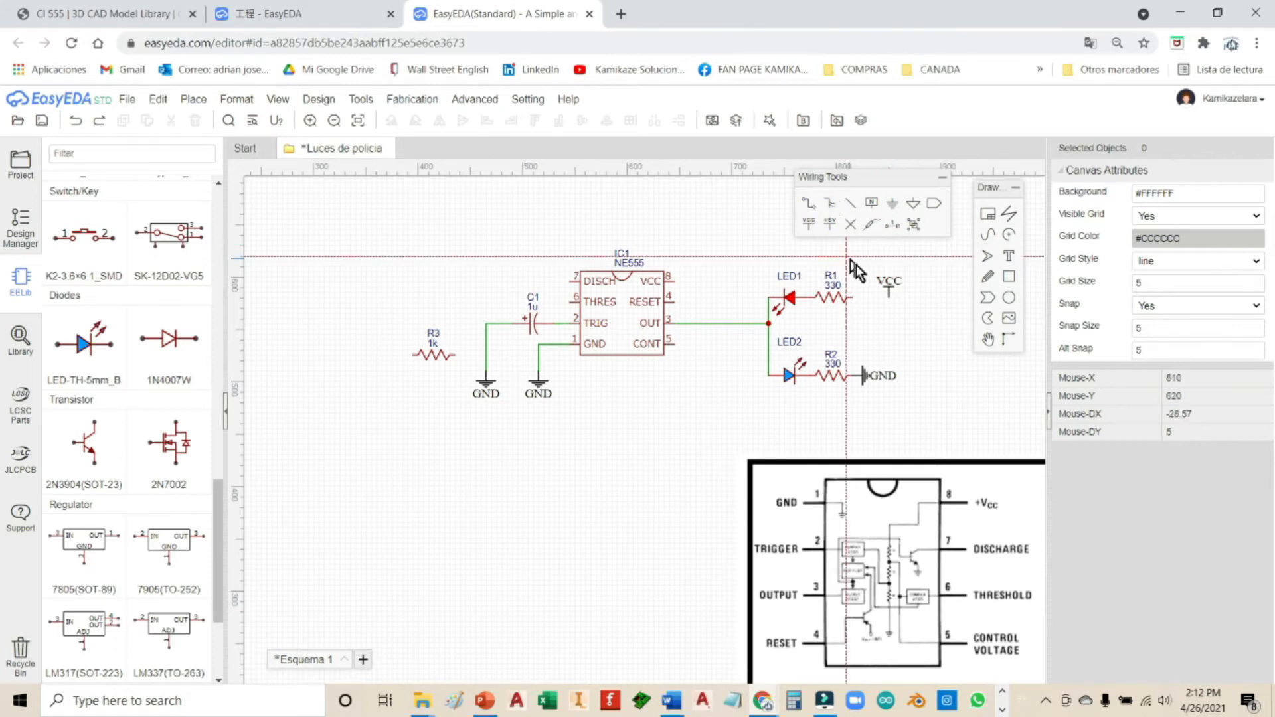
{"action": "left_click", "coordinate": [890, 298]}
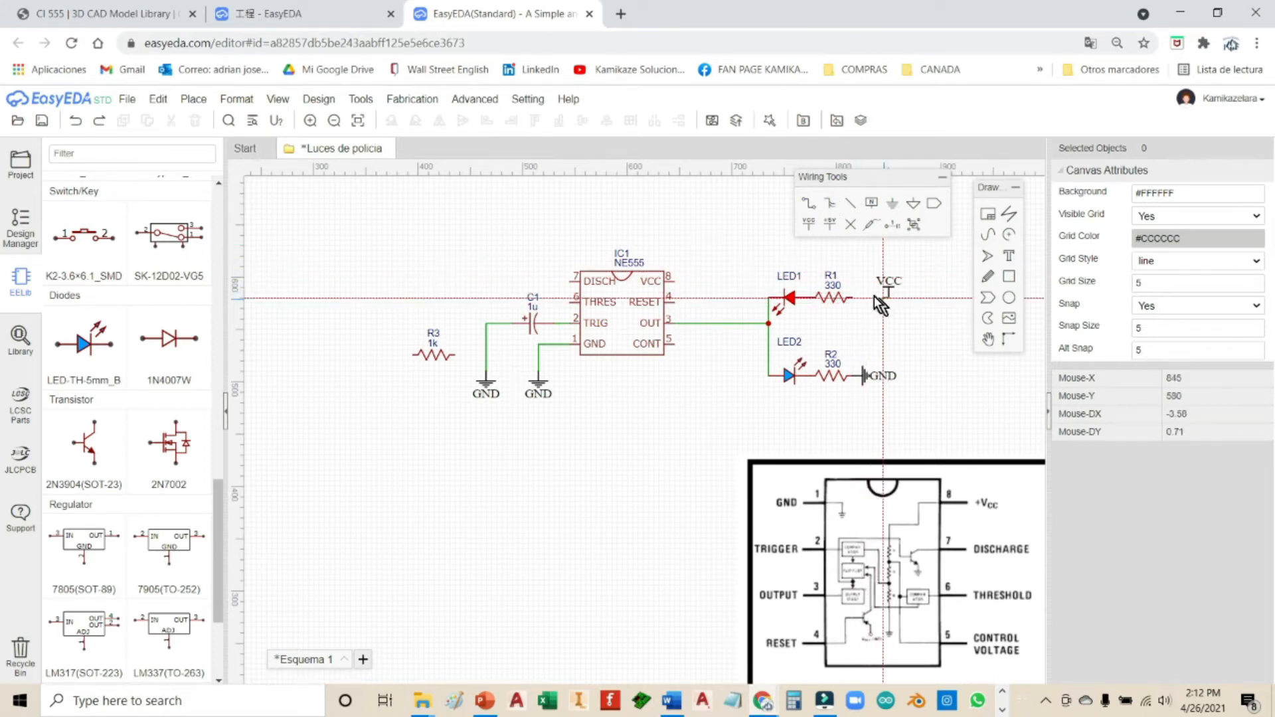
{"action": "left_click", "coordinate": [854, 297]}
{"action": "key", "text": "Escape"}
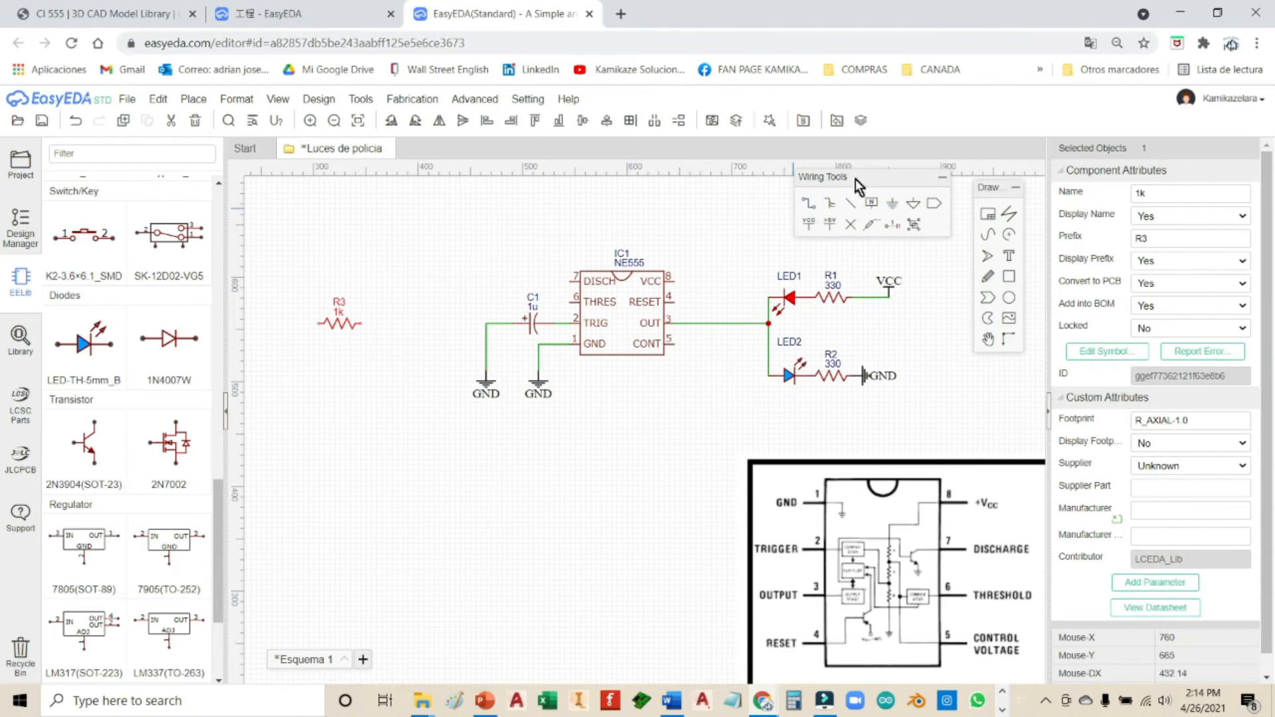
Step: Wire IC1's RESET pin 4 to its VCC pin 8 with a corner beside the chip
{"action": "left_click", "coordinate": [808, 214]}
{"action": "left_click", "coordinate": [672, 301]}
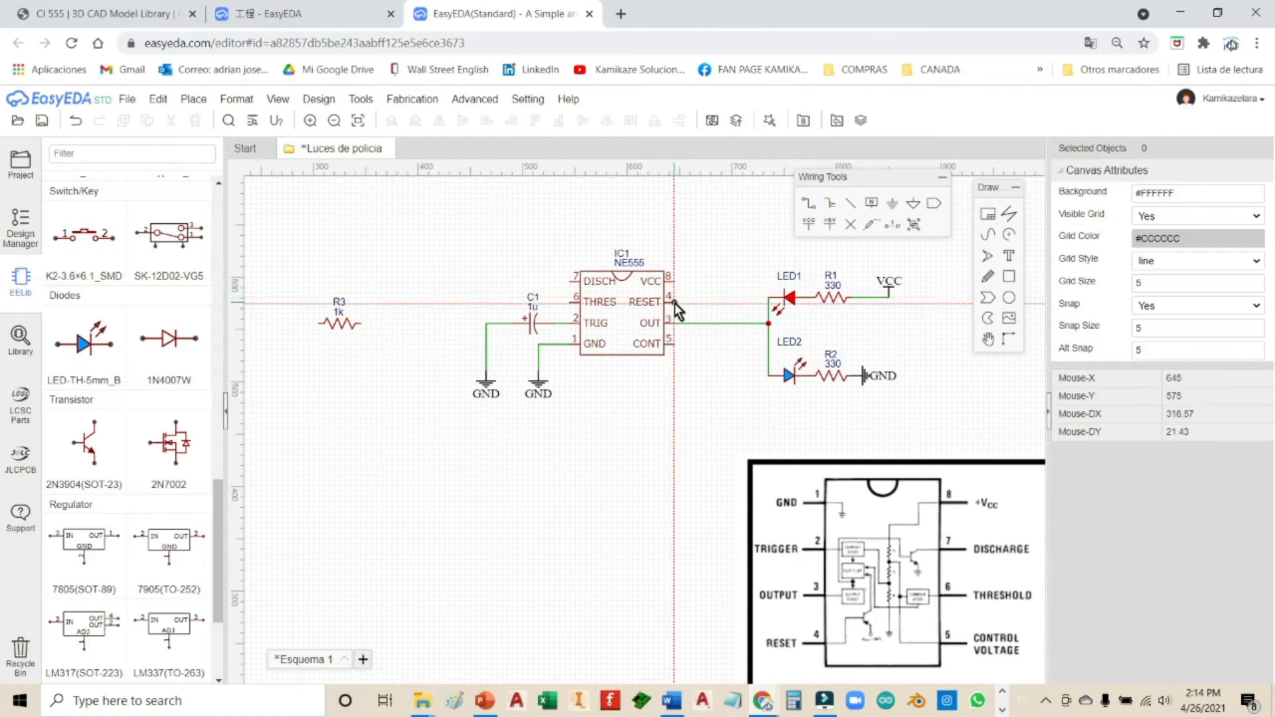
{"action": "left_click", "coordinate": [703, 283]}
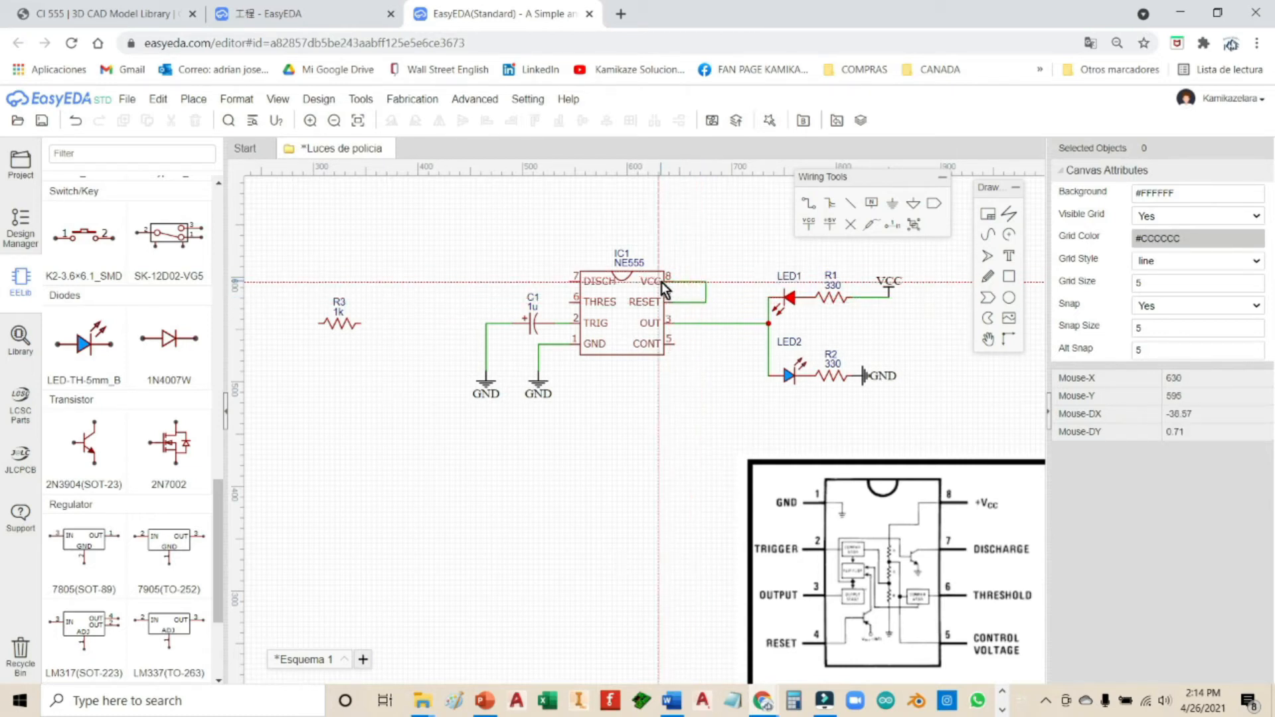
{"action": "left_click", "coordinate": [676, 284]}
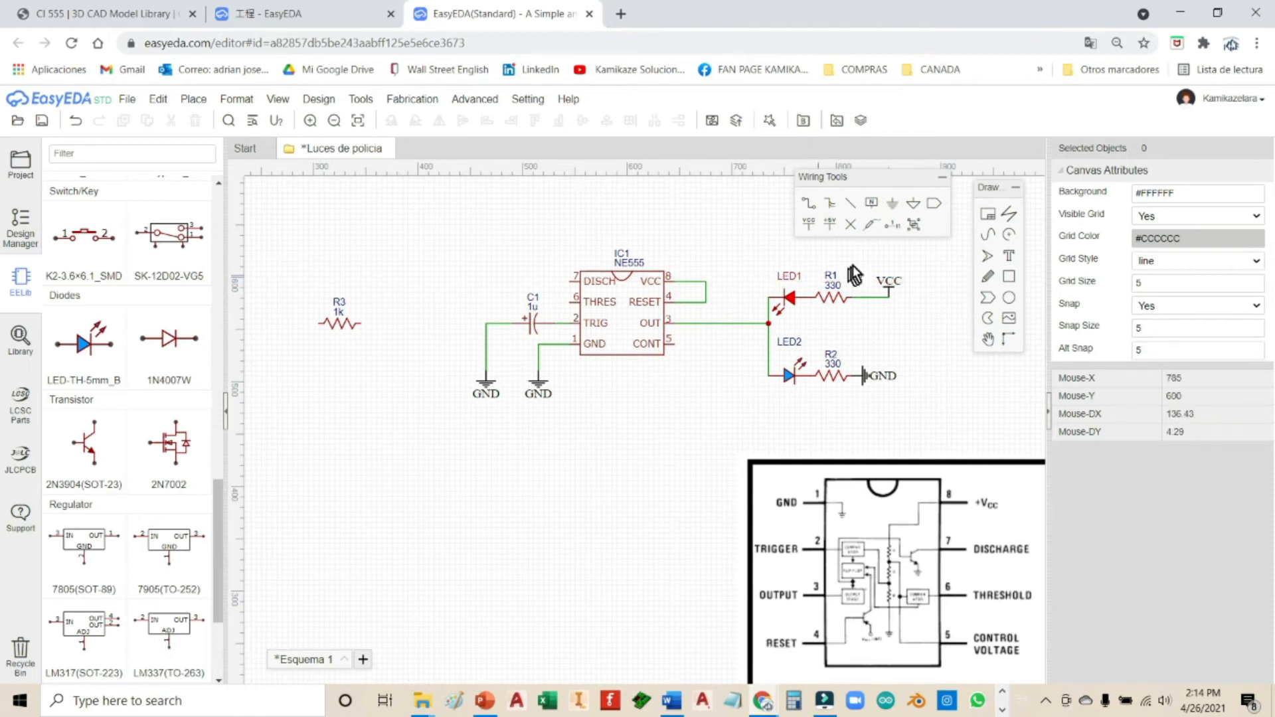
Step: Place a VCC flag on the wire corner and position its label above it
{"action": "left_click", "coordinate": [829, 226]}
{"action": "left_click", "coordinate": [707, 283]}
{"action": "right_click", "coordinate": [712, 285]}
{"action": "left_click_drag", "start_coordinate": [708, 273], "coordinate": [707, 260]}
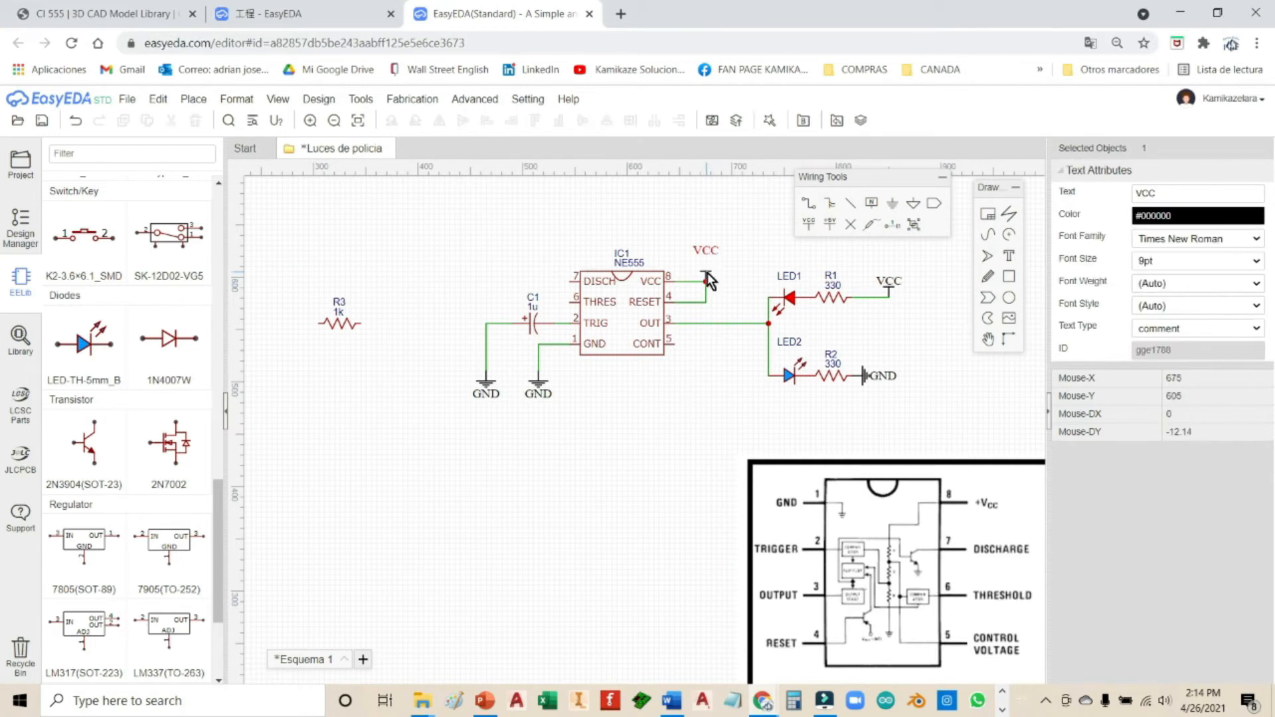
{"action": "left_click", "coordinate": [707, 271]}
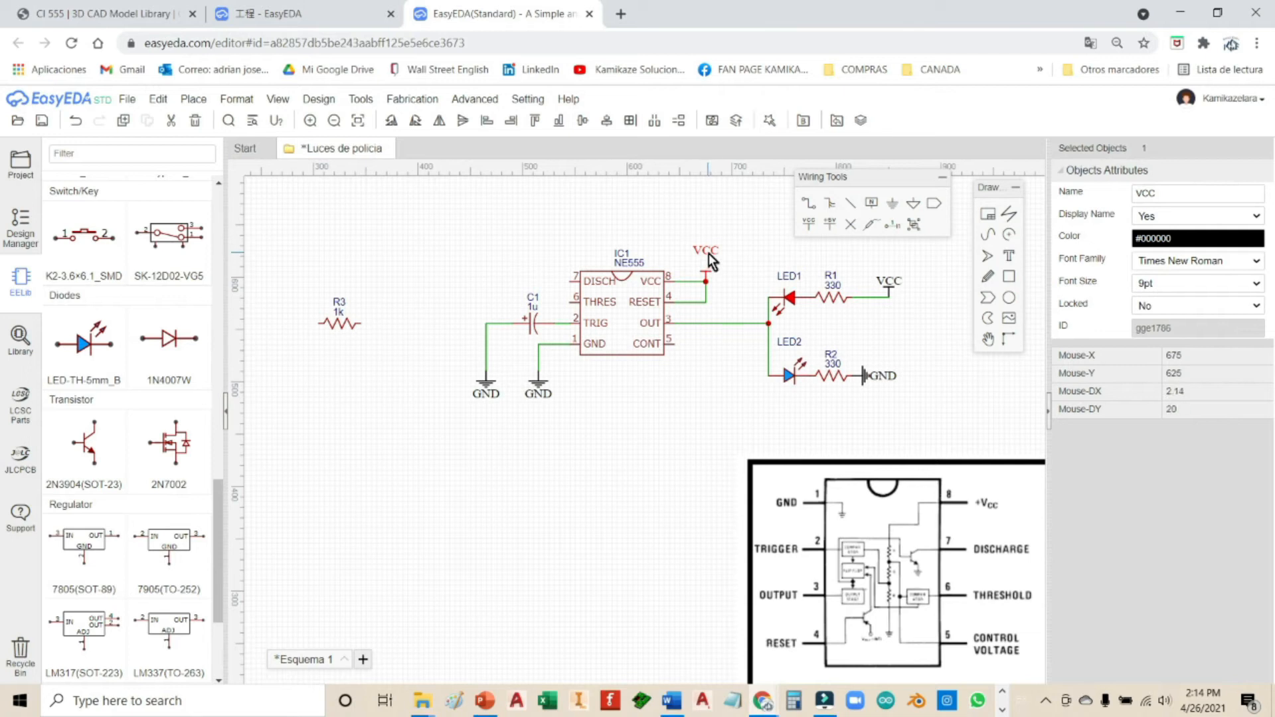
{"action": "left_click", "coordinate": [709, 254]}
{"action": "left_click_drag", "start_coordinate": [708, 253], "coordinate": [707, 261]}
{"action": "left_click", "coordinate": [702, 390]}
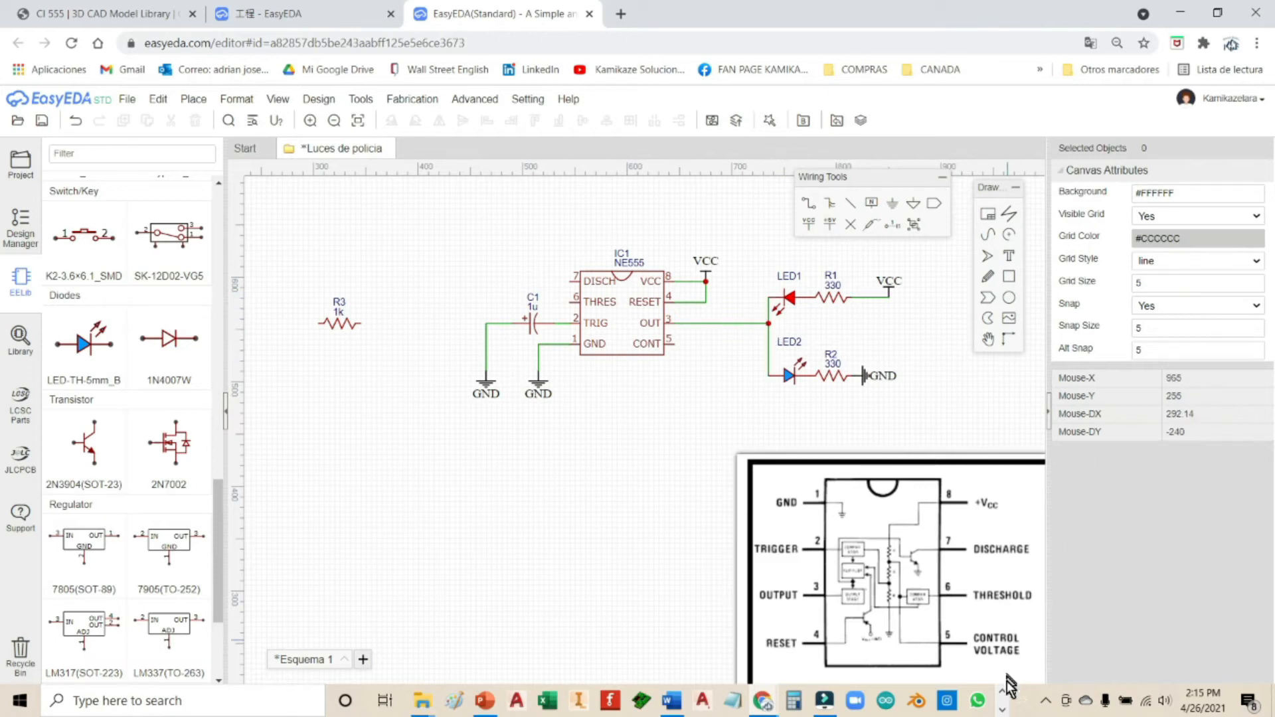
Step: Search the library for 'potenciometro 10k' and place the potenciometro (POTE SENCILLO) part below IC1
{"action": "scroll", "coordinate": [196, 381], "scroll_direction": "up", "scroll_amount": 8}
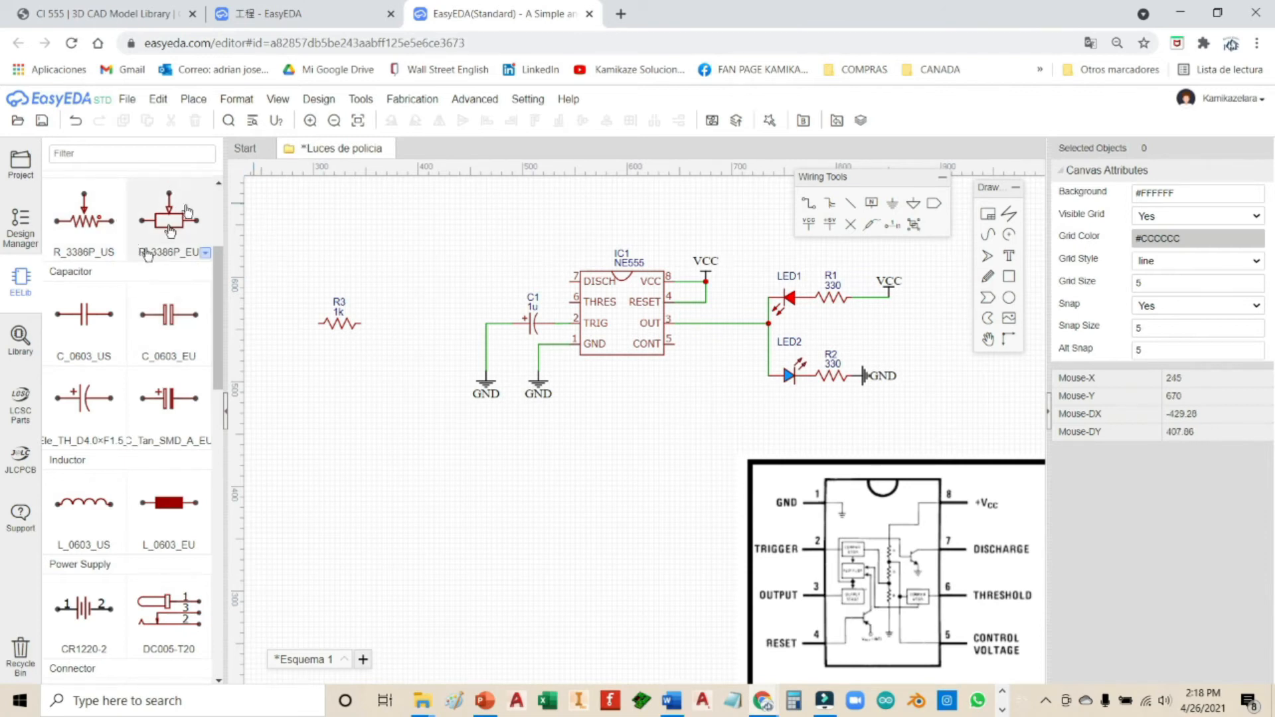
{"action": "left_click", "coordinate": [20, 339]}
{"action": "double_click", "coordinate": [572, 216]}
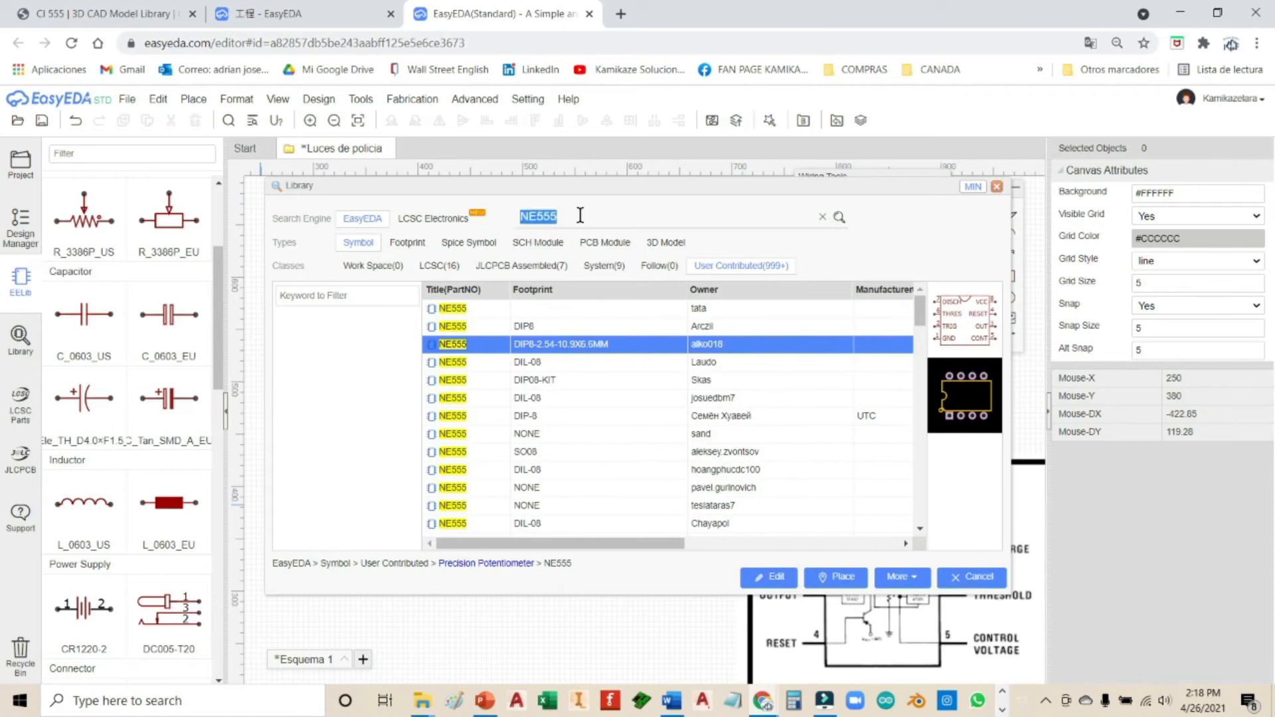
{"action": "type", "text": "potenciometro 10k"}
{"action": "key", "text": "Return"}
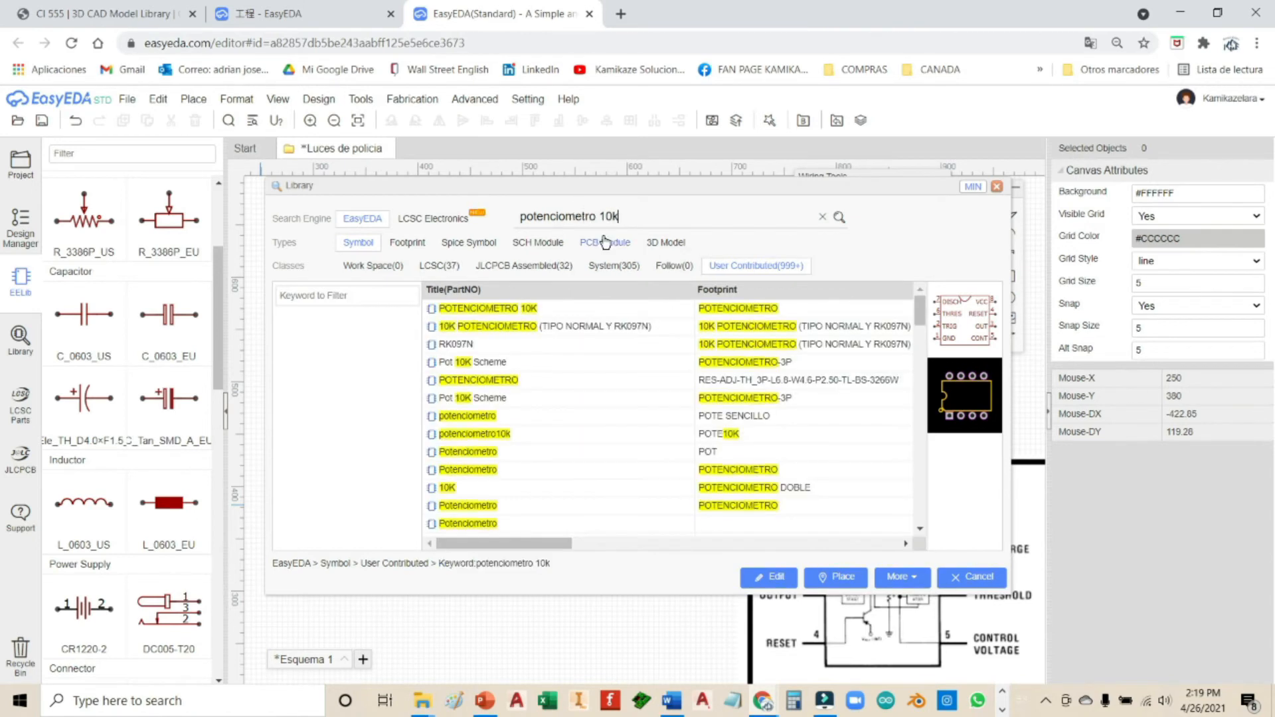
{"action": "left_click", "coordinate": [592, 365]}
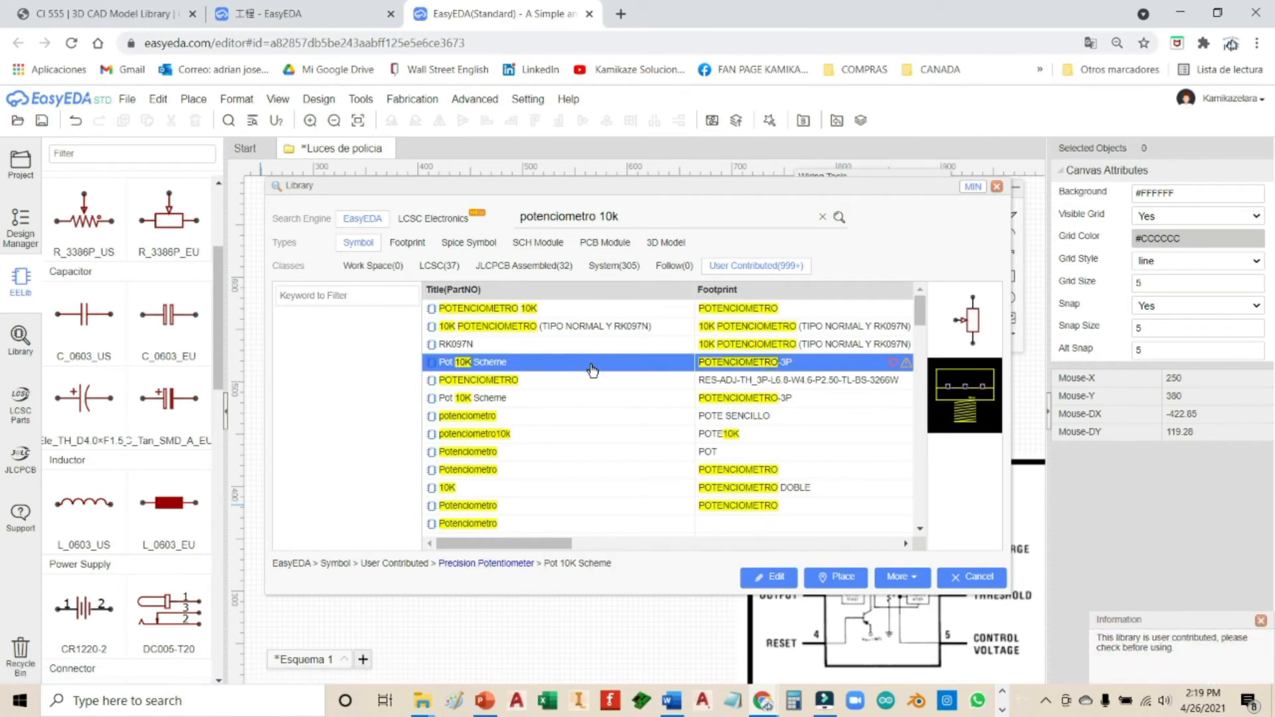
{"action": "left_click", "coordinate": [586, 384]}
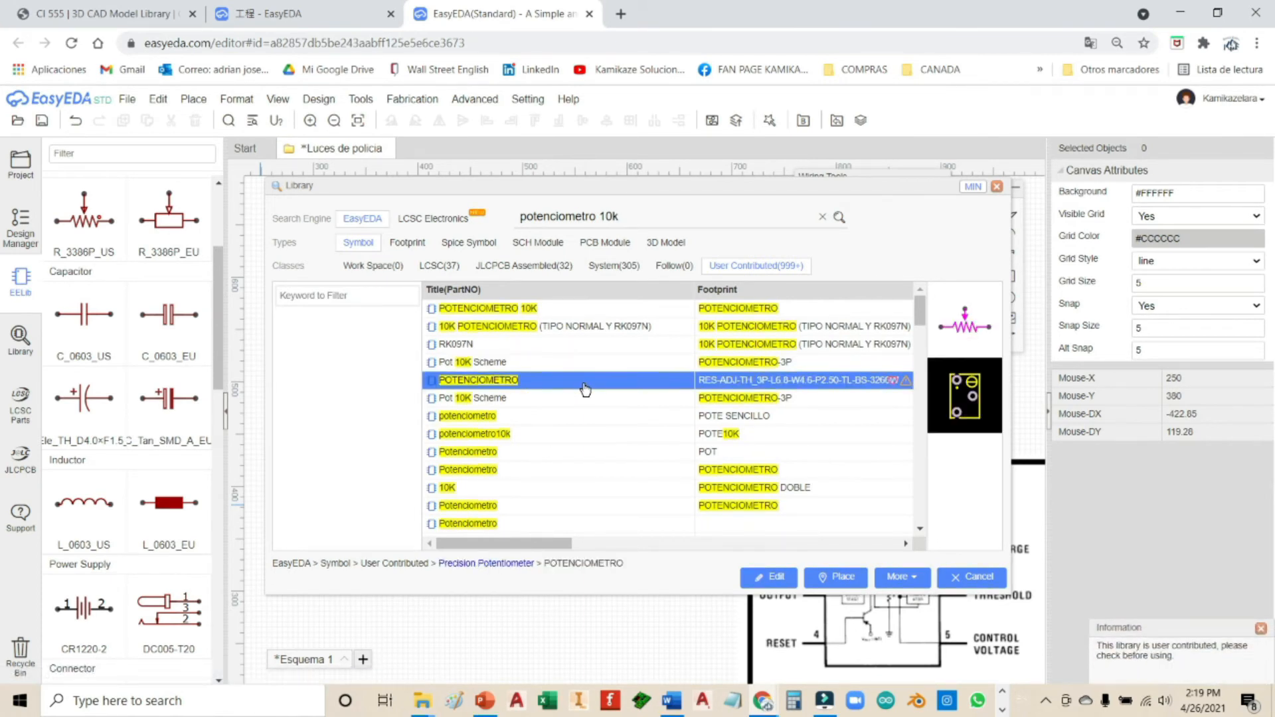
{"action": "left_click", "coordinate": [584, 417]}
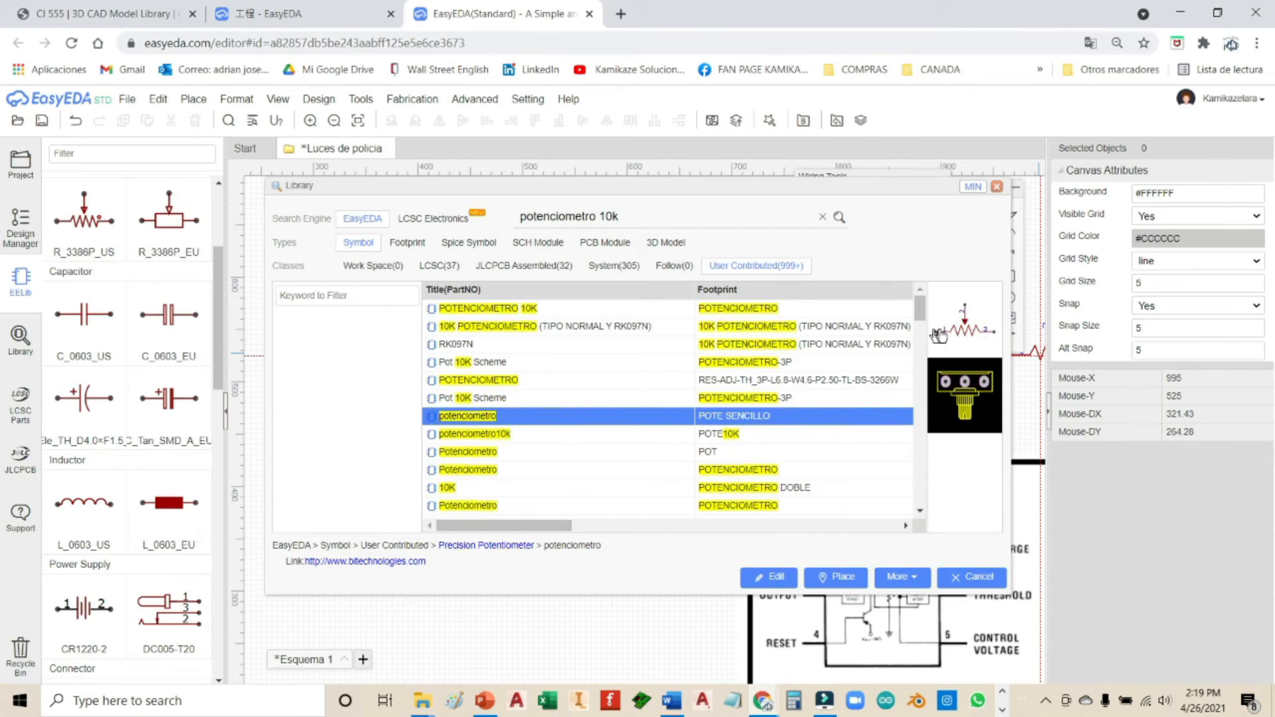
{"action": "left_click", "coordinate": [839, 577]}
{"action": "left_click", "coordinate": [506, 481]}
Step: Rotate potentiometer P1 upright and move it left of IC1
{"action": "right_click", "coordinate": [630, 483]}
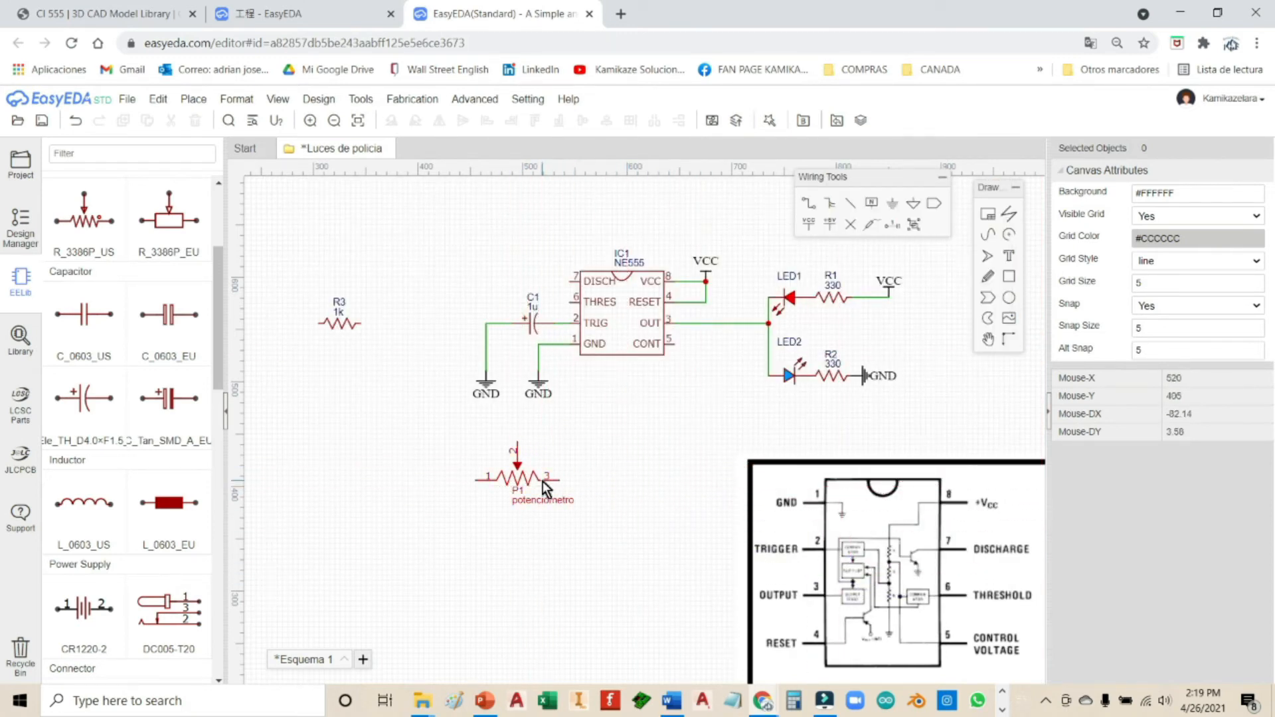
{"action": "left_click", "coordinate": [530, 480]}
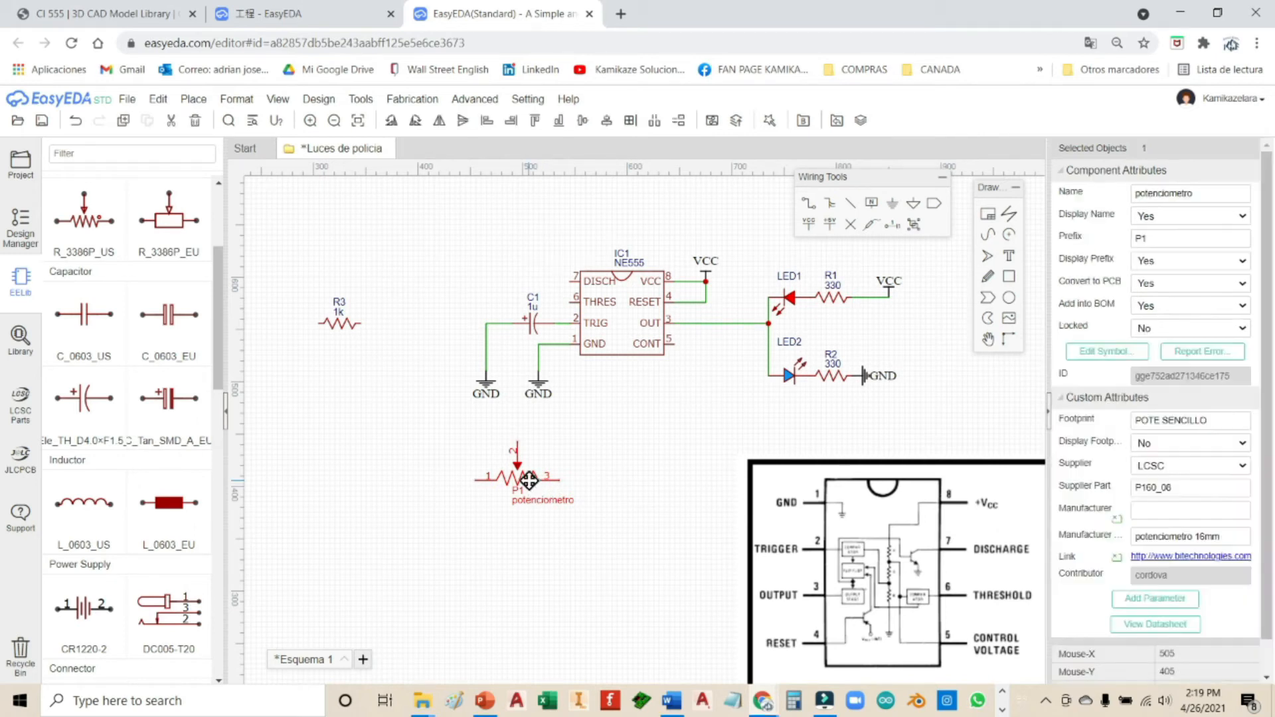
{"action": "key", "text": "space"}
{"action": "key", "text": "space"}
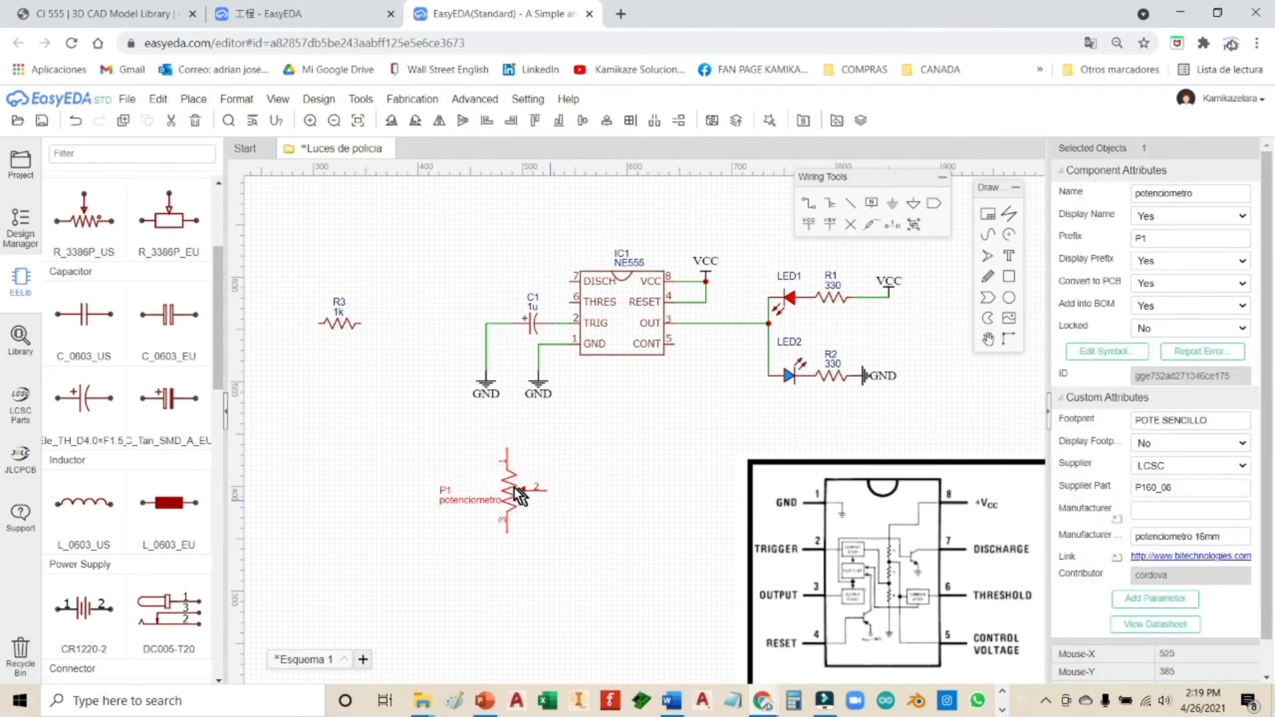
{"action": "left_click_drag", "start_coordinate": [512, 488], "coordinate": [447, 311]}
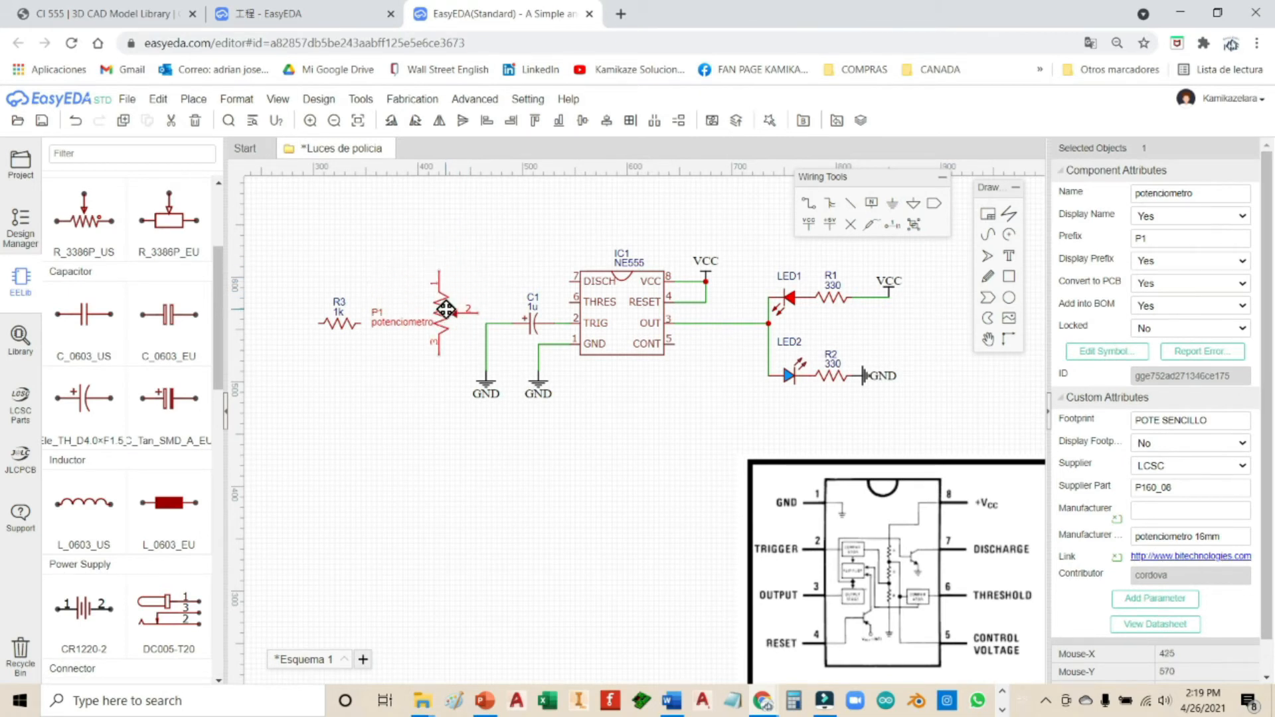
Step: Rotate R3 vertically and drop it just above P1
{"action": "mouse_move", "coordinate": [344, 332]}
{"action": "left_mouse_down"}
{"action": "mouse_move", "coordinate": [321, 307]}
{"action": "mouse_move", "coordinate": [421, 234]}
{"action": "mouse_move", "coordinate": [442, 251]}
{"action": "mouse_move", "coordinate": [438, 233]}
{"action": "left_mouse_up"}
{"action": "key", "text": "space"}
{"action": "left_click", "coordinate": [473, 251]}
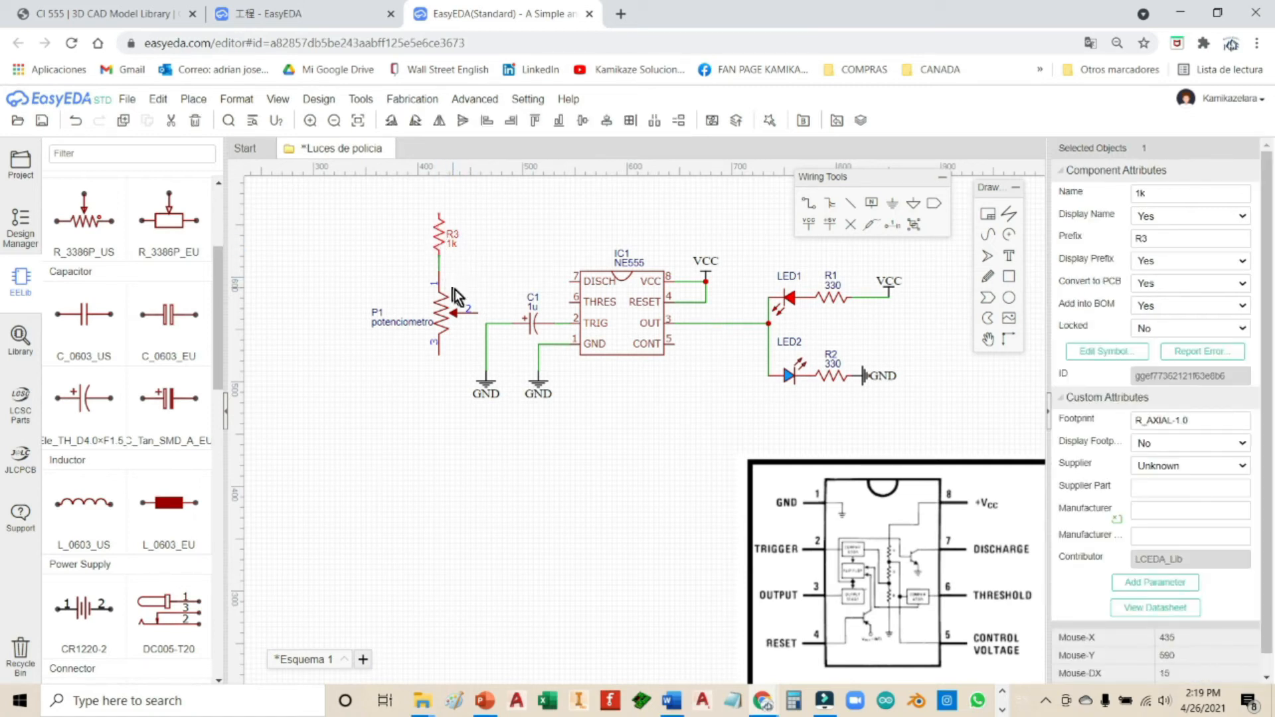
{"action": "right_click_drag", "start_coordinate": [522, 257], "coordinate": [496, 311]}
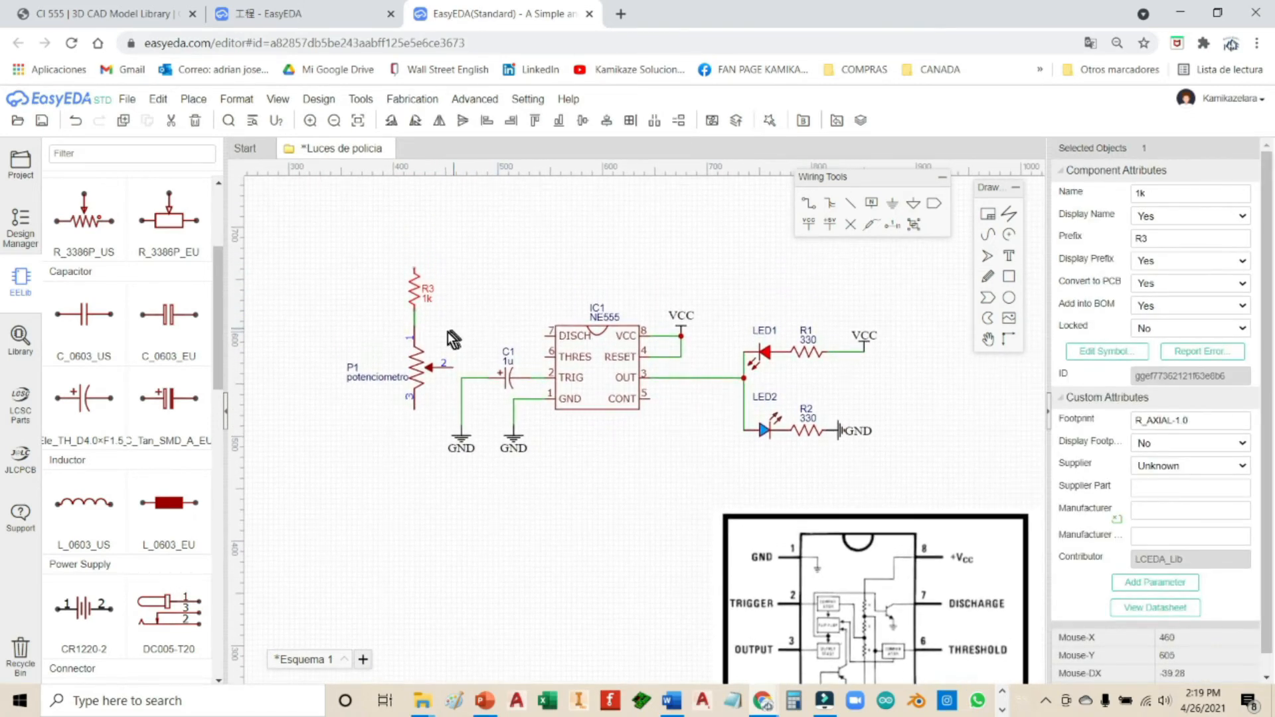
Step: Move R3 and P1 together up-left, delete the stray wire, and seat R3 on P1
{"action": "left_click", "coordinate": [418, 382]}
{"action": "left_click", "coordinate": [416, 300]}
{"action": "left_click", "coordinate": [418, 369], "text": "ctrl"}
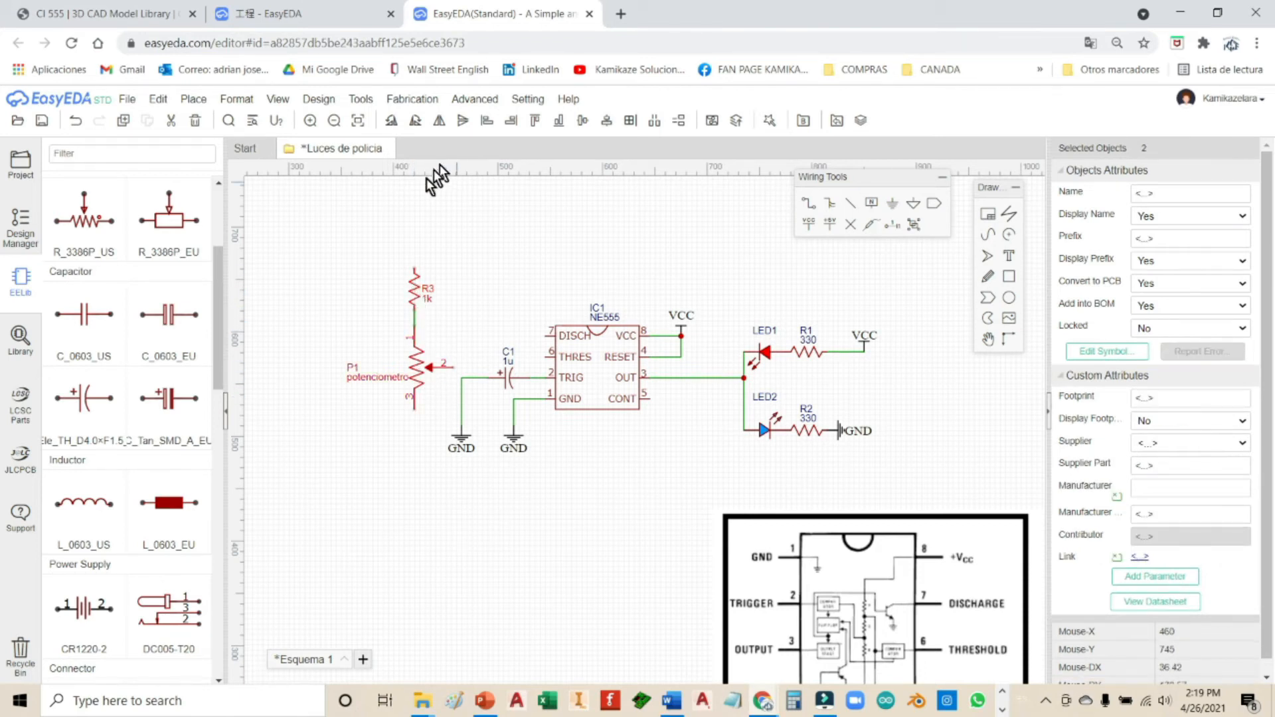
{"action": "left_click_drag", "start_coordinate": [421, 369], "coordinate": [395, 325]}
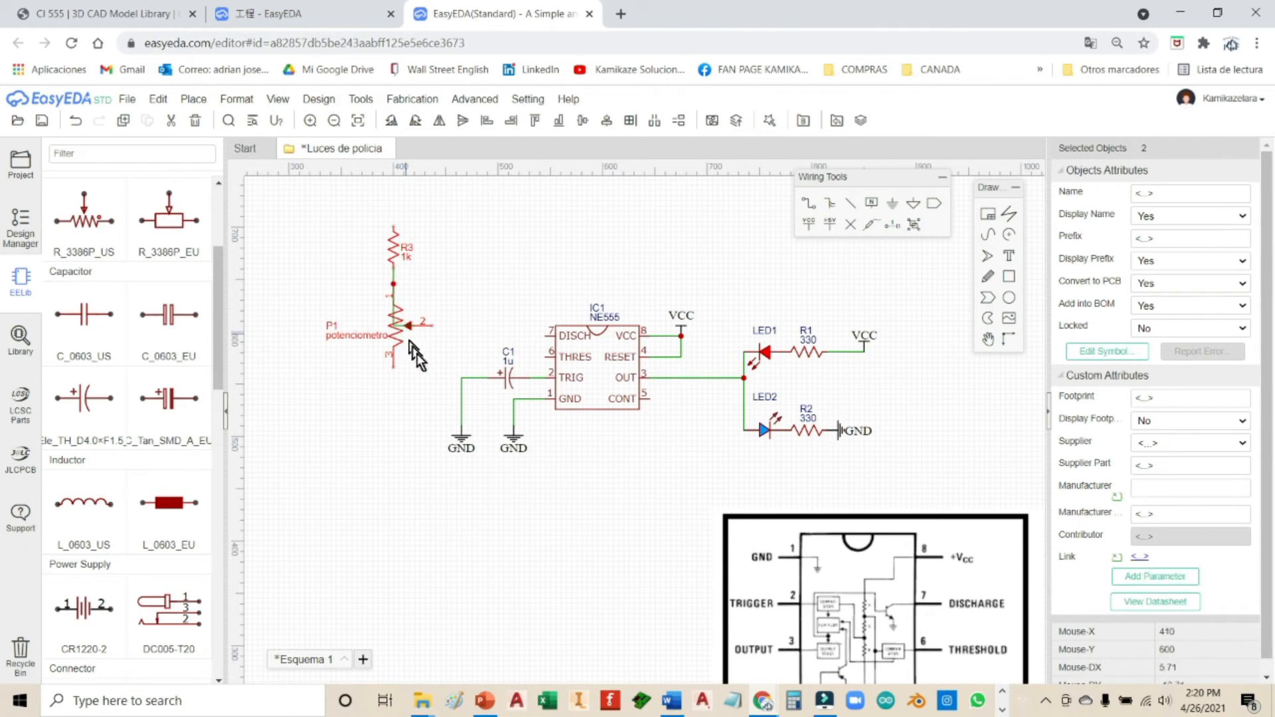
{"action": "left_click", "coordinate": [440, 351]}
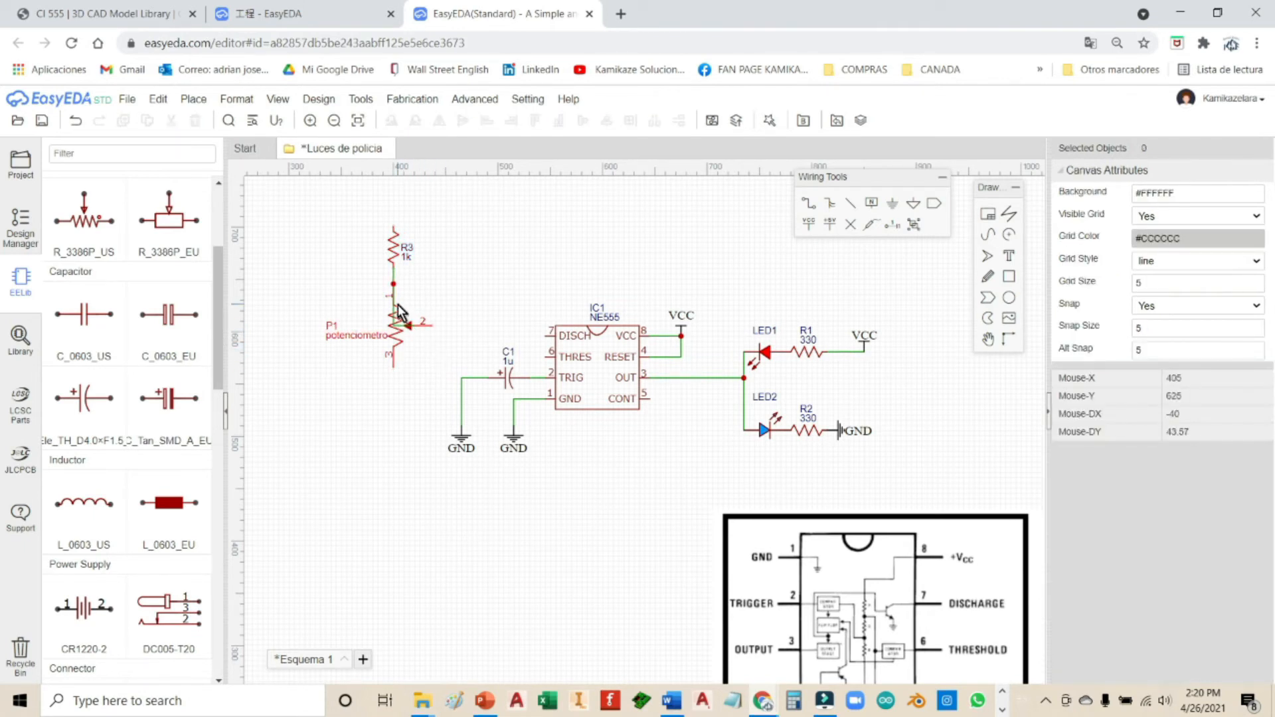
{"action": "left_click", "coordinate": [402, 324]}
{"action": "left_click_drag", "start_coordinate": [404, 324], "coordinate": [420, 326]}
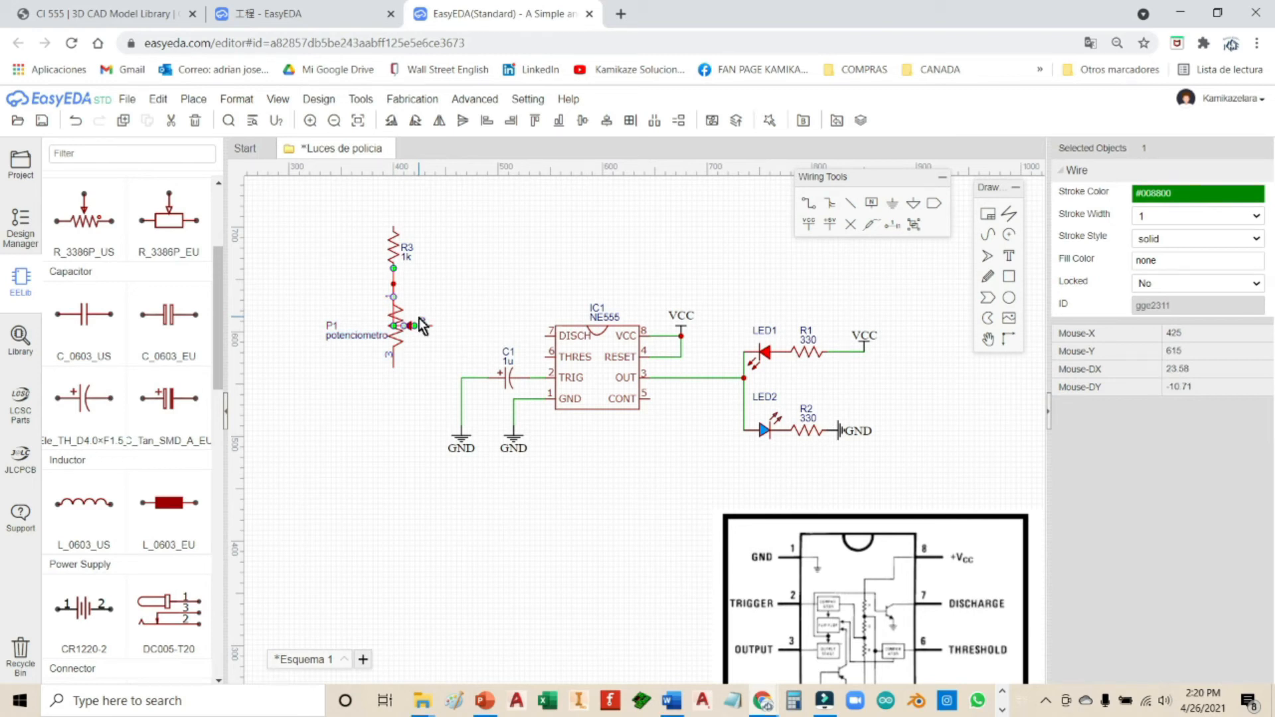
{"action": "key", "text": "Delete"}
{"action": "mouse_move", "coordinate": [398, 258]}
{"action": "left_mouse_down"}
{"action": "mouse_move", "coordinate": [393, 271]}
{"action": "mouse_move", "coordinate": [394, 248]}
{"action": "left_mouse_up"}
Step: Wire P1's wiper pin 2 to the NE555 and drag the wire's corner down to THRES
{"action": "left_click", "coordinate": [488, 287]}
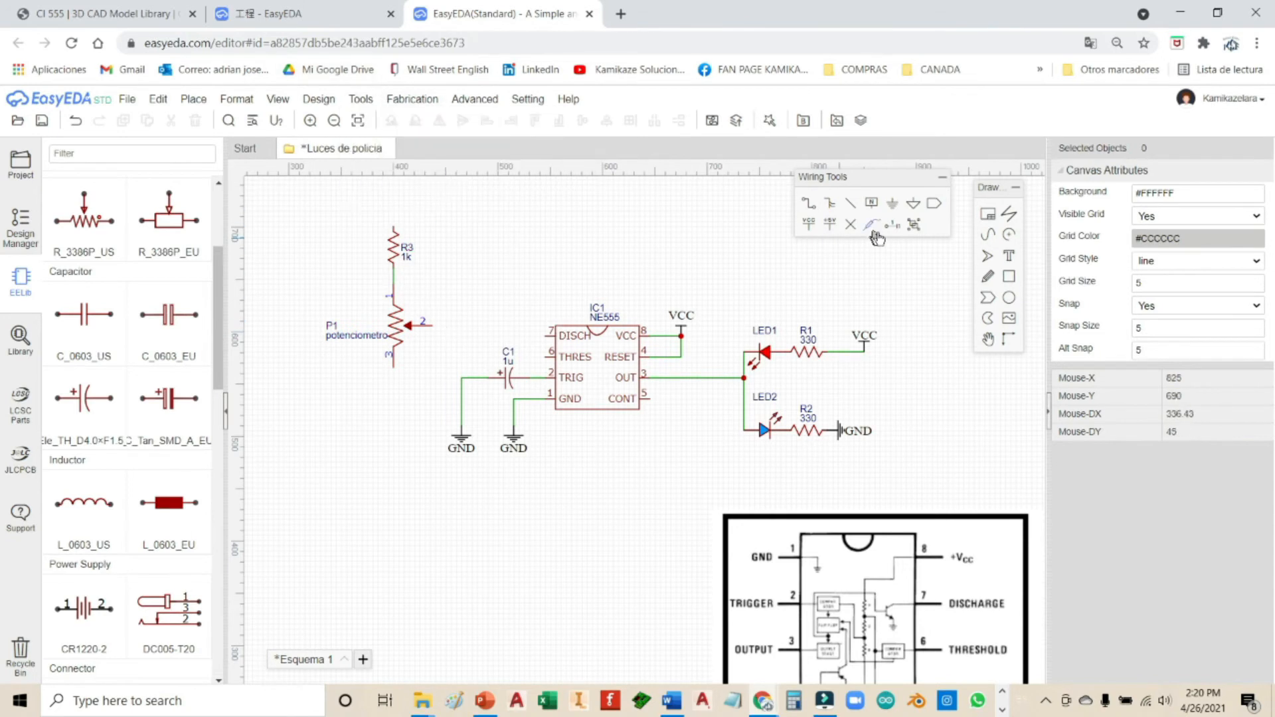
{"action": "left_click", "coordinate": [810, 203]}
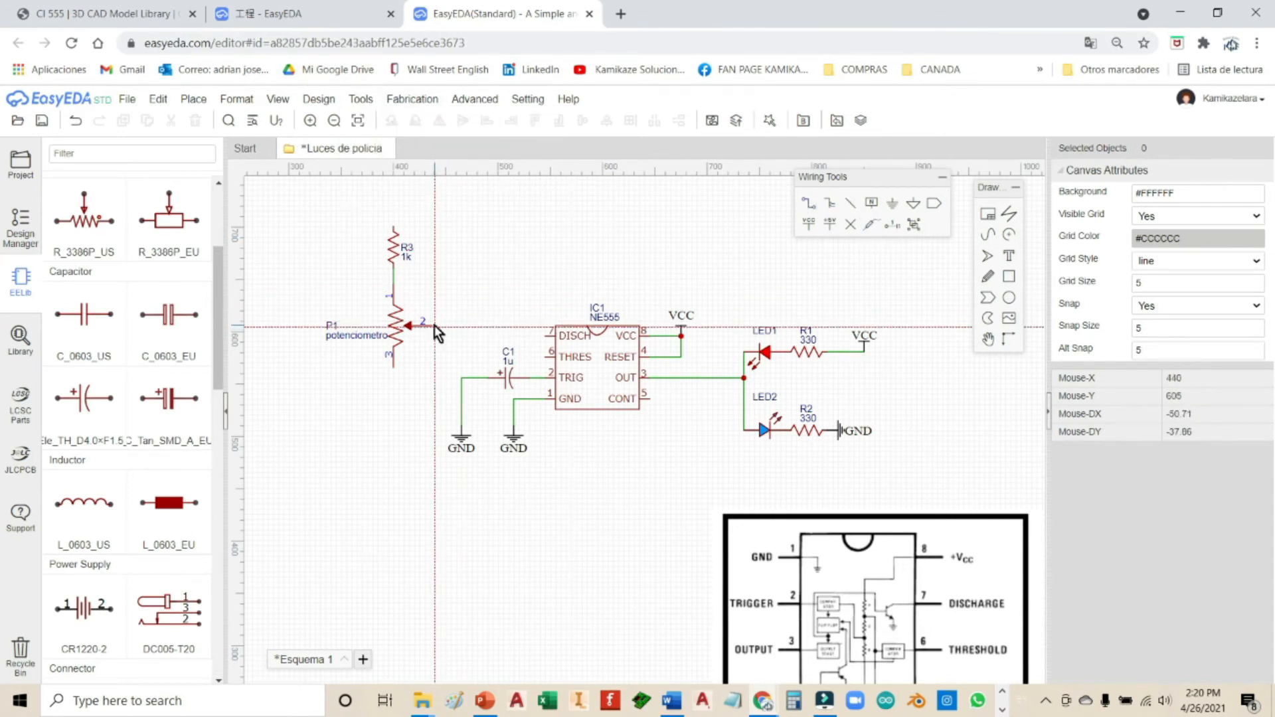
{"action": "left_click", "coordinate": [432, 325]}
{"action": "left_click", "coordinate": [548, 330]}
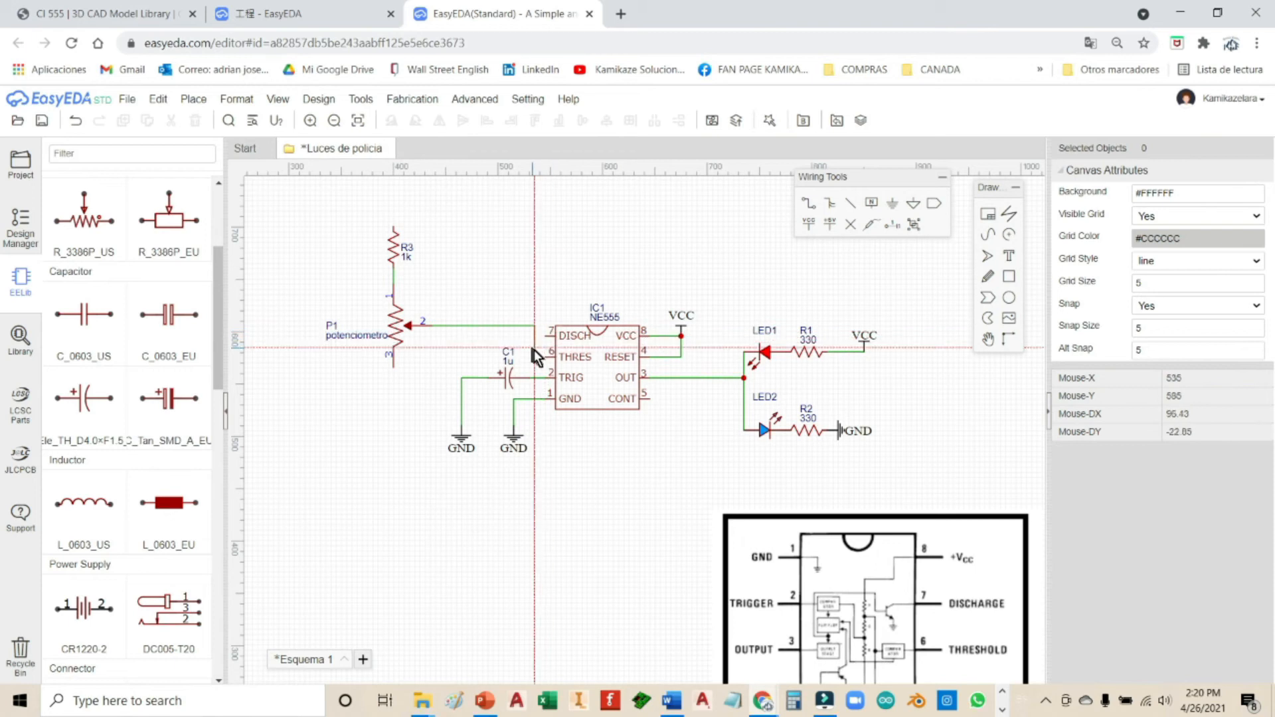
{"action": "right_click", "coordinate": [546, 362]}
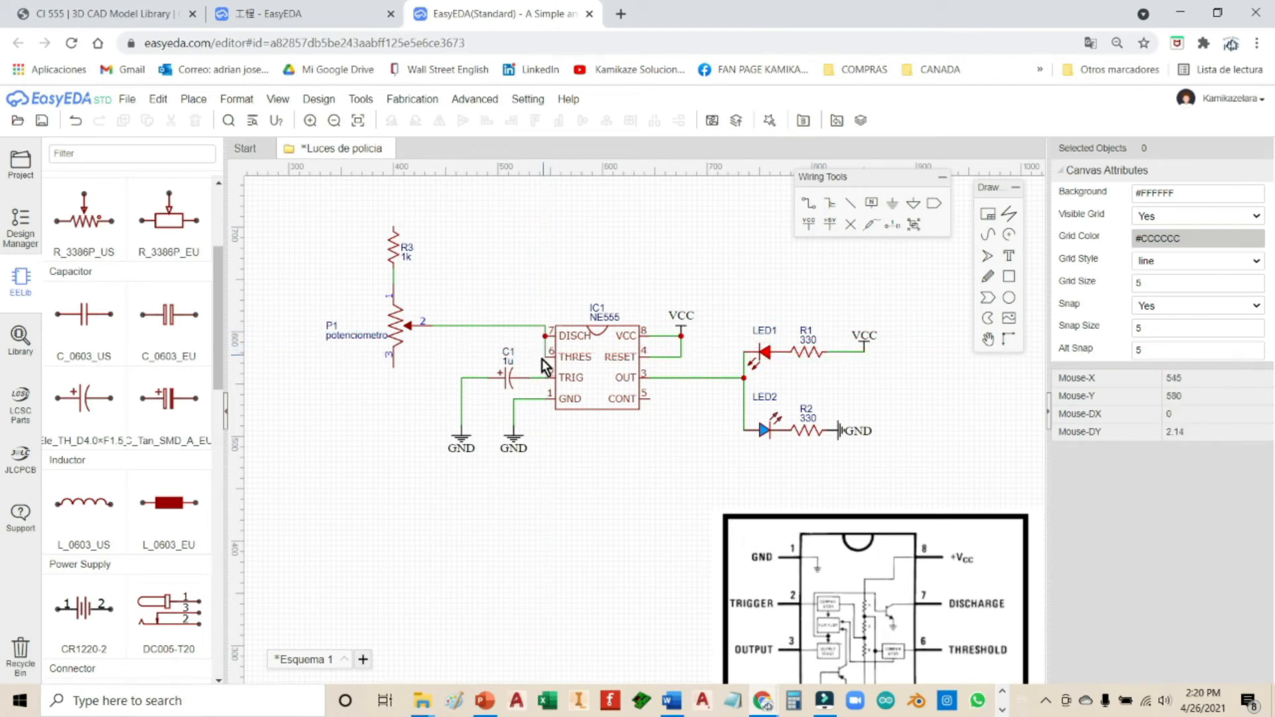
{"action": "left_click", "coordinate": [546, 340]}
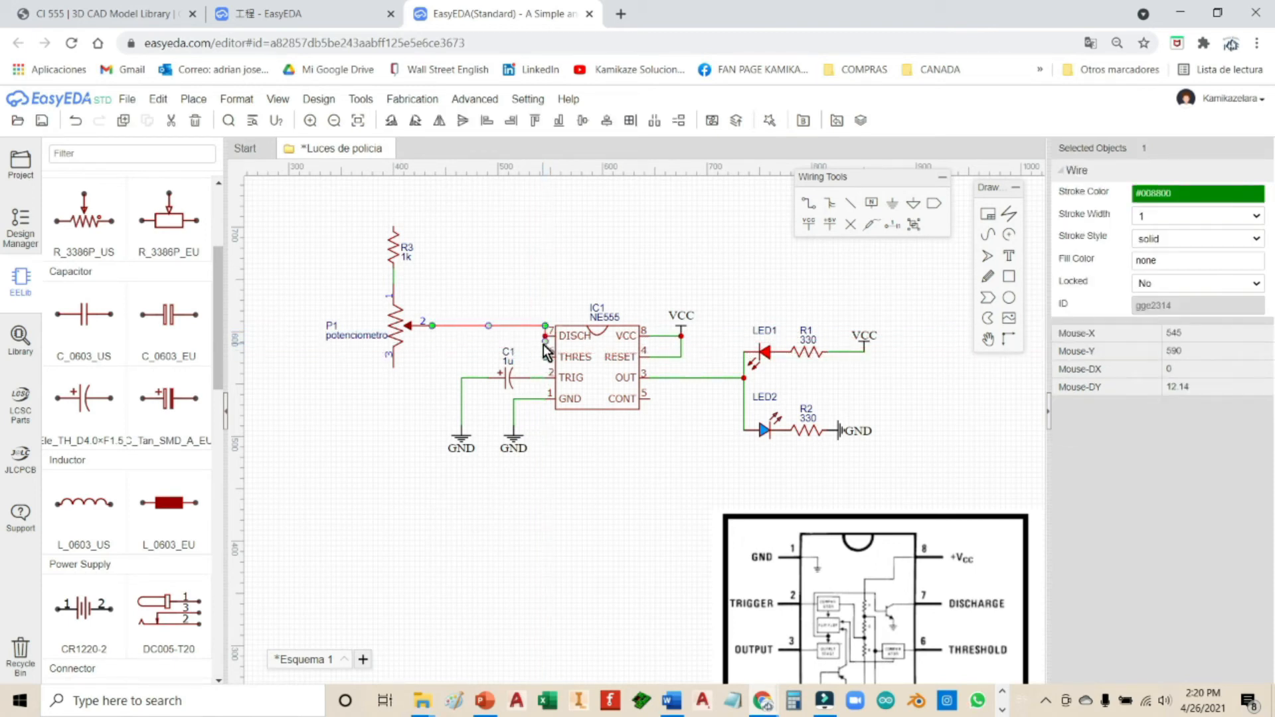
{"action": "left_click_drag", "start_coordinate": [539, 343], "coordinate": [525, 327]}
{"action": "left_click", "coordinate": [544, 289]}
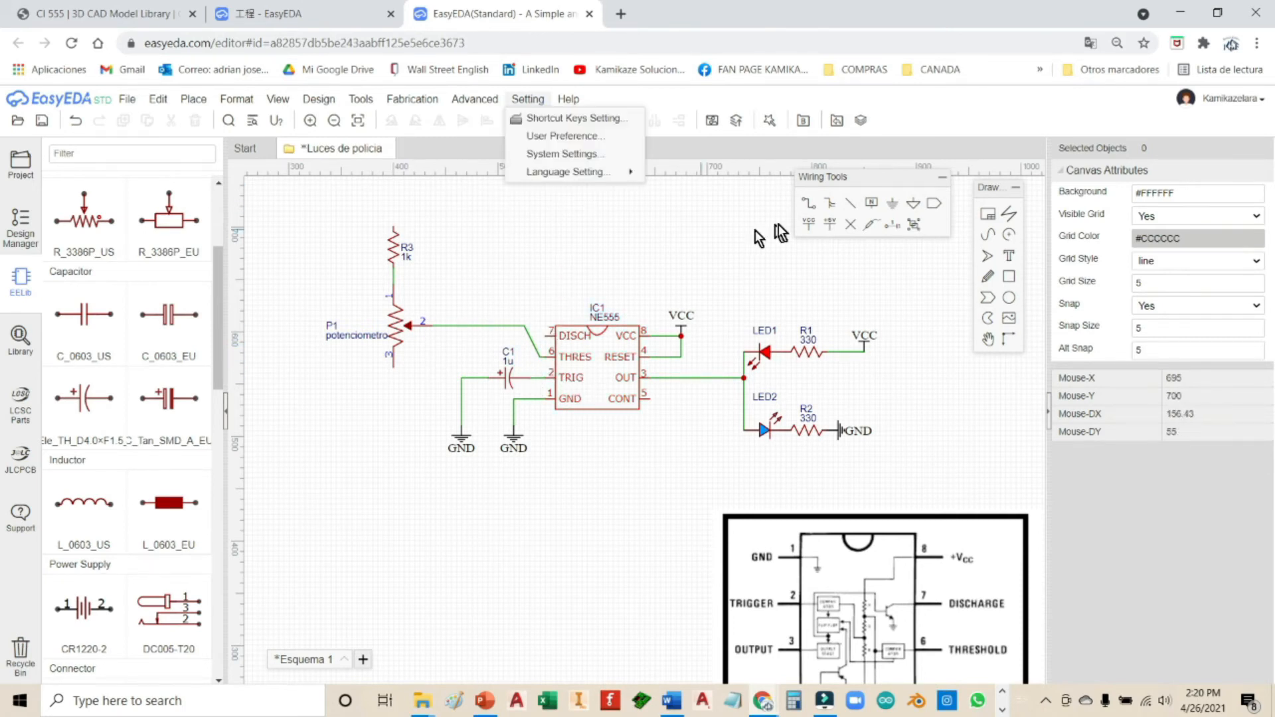
Step: Wire IC1's THRES pin to its TRIG pin
{"action": "left_click", "coordinate": [808, 203]}
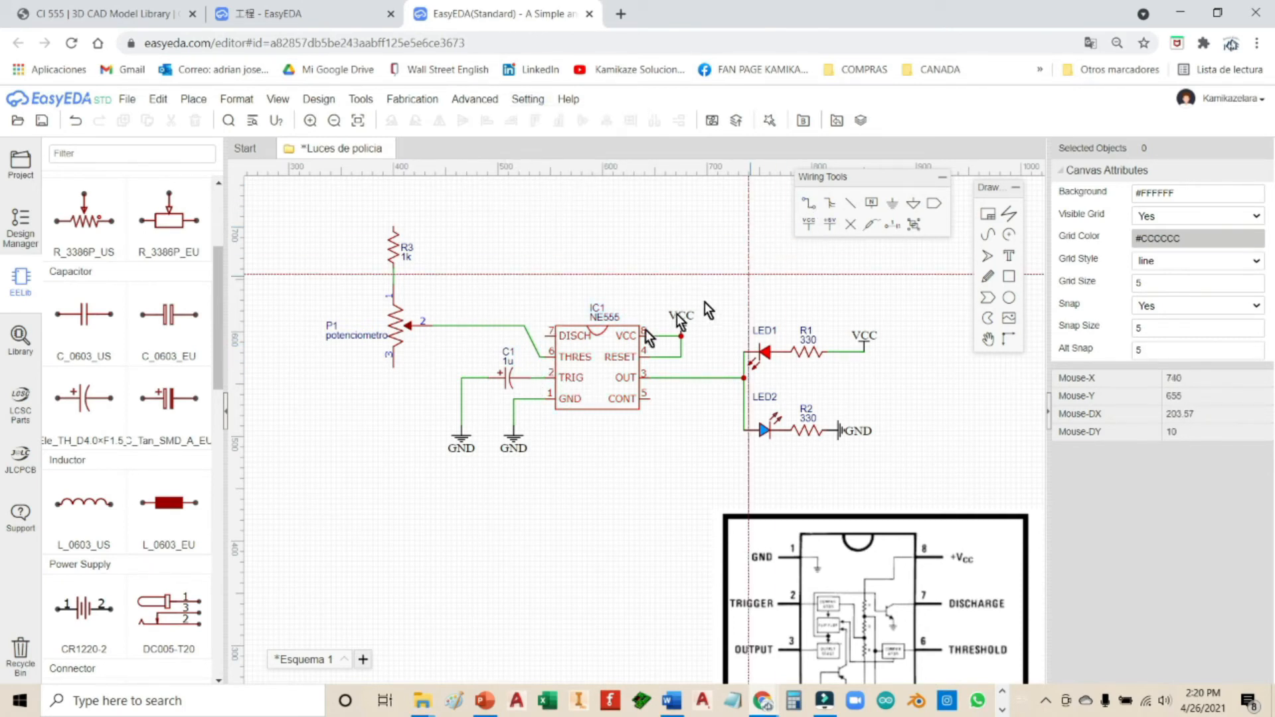
{"action": "left_click", "coordinate": [540, 358]}
{"action": "left_click", "coordinate": [540, 378]}
{"action": "key", "text": "Escape"}
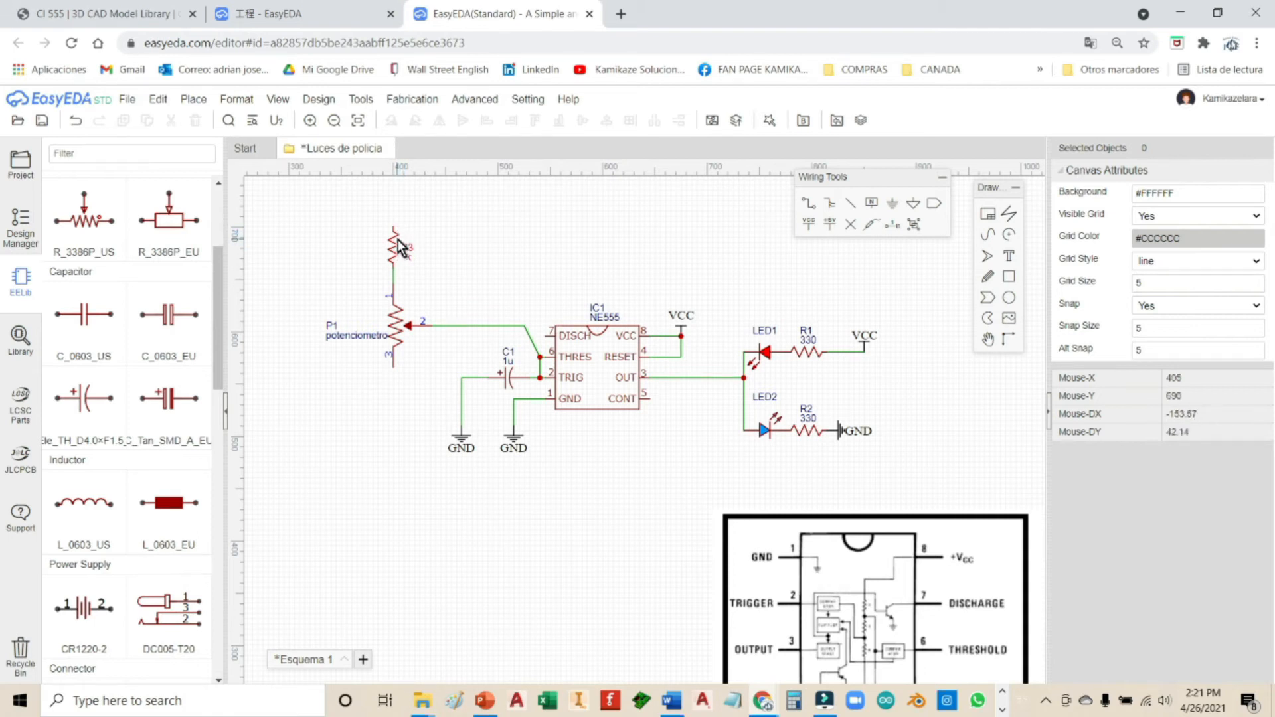
Step: Place a VCC flag slightly above the top of R3
{"action": "left_click", "coordinate": [810, 221]}
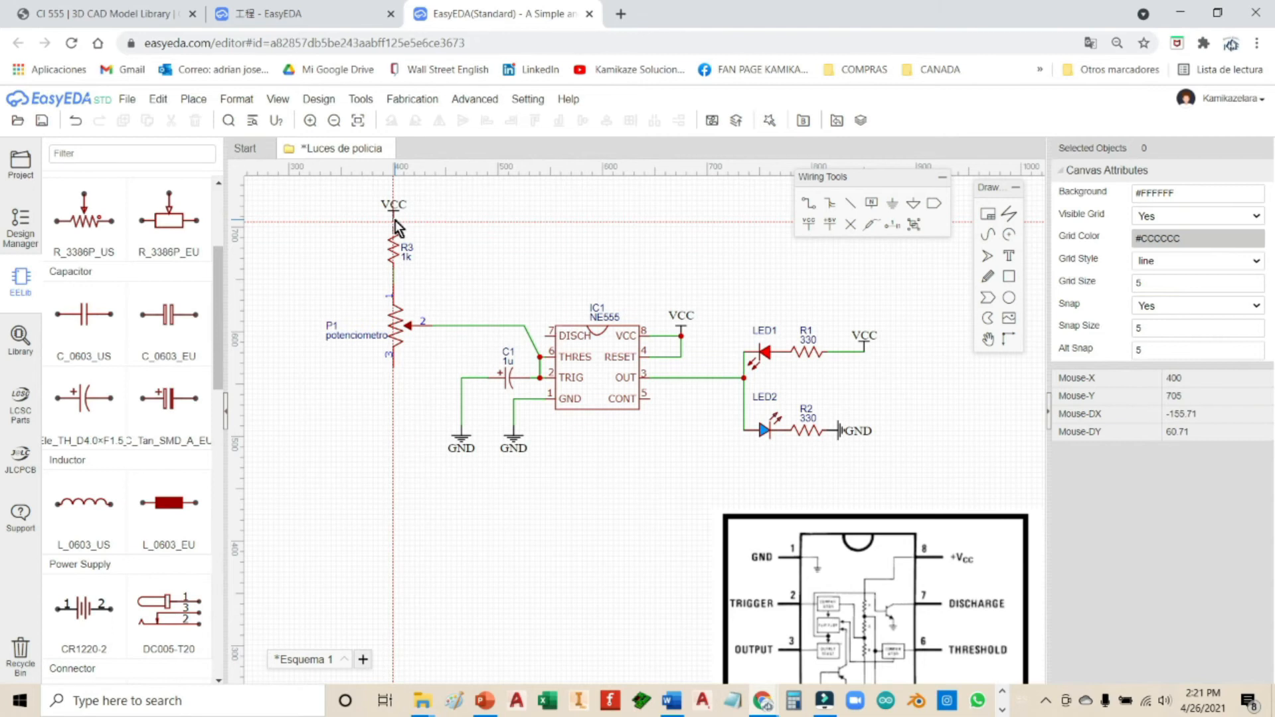
{"action": "left_click", "coordinate": [395, 222]}
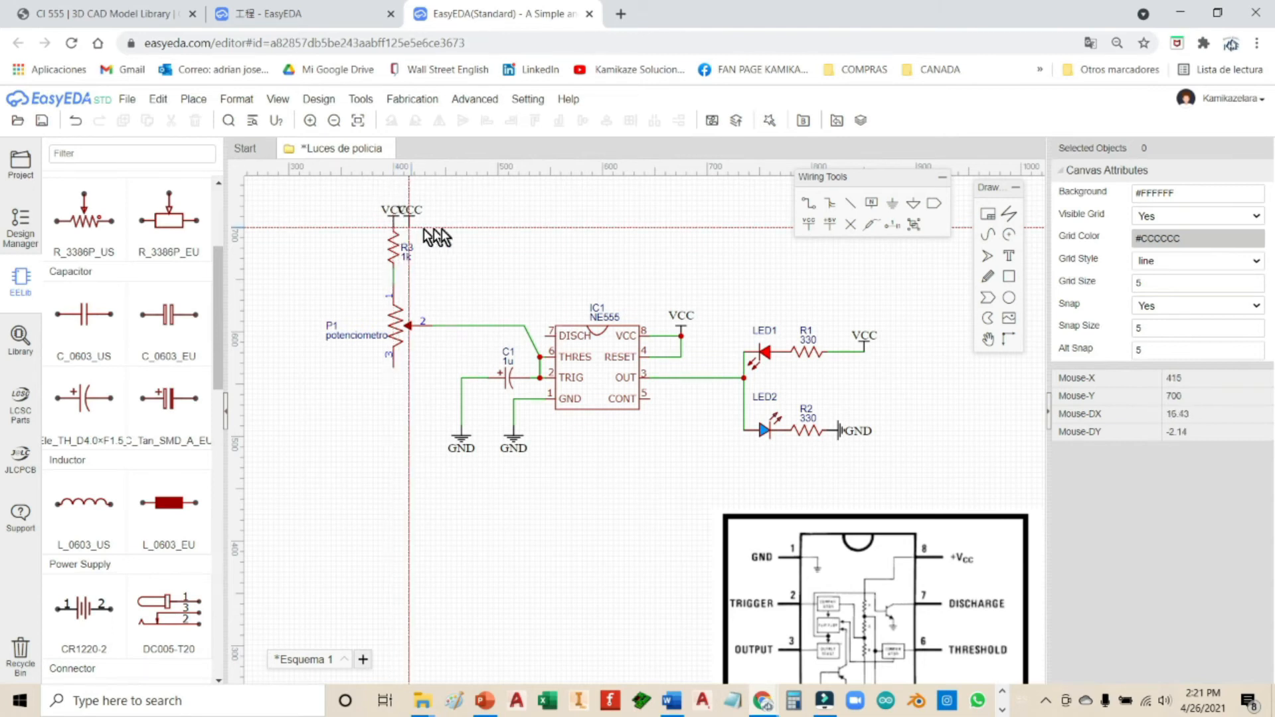
{"action": "key", "text": "Escape"}
{"action": "left_click", "coordinate": [395, 219]}
{"action": "left_click_drag", "start_coordinate": [394, 219], "coordinate": [394, 209]}
{"action": "left_click", "coordinate": [486, 267]}
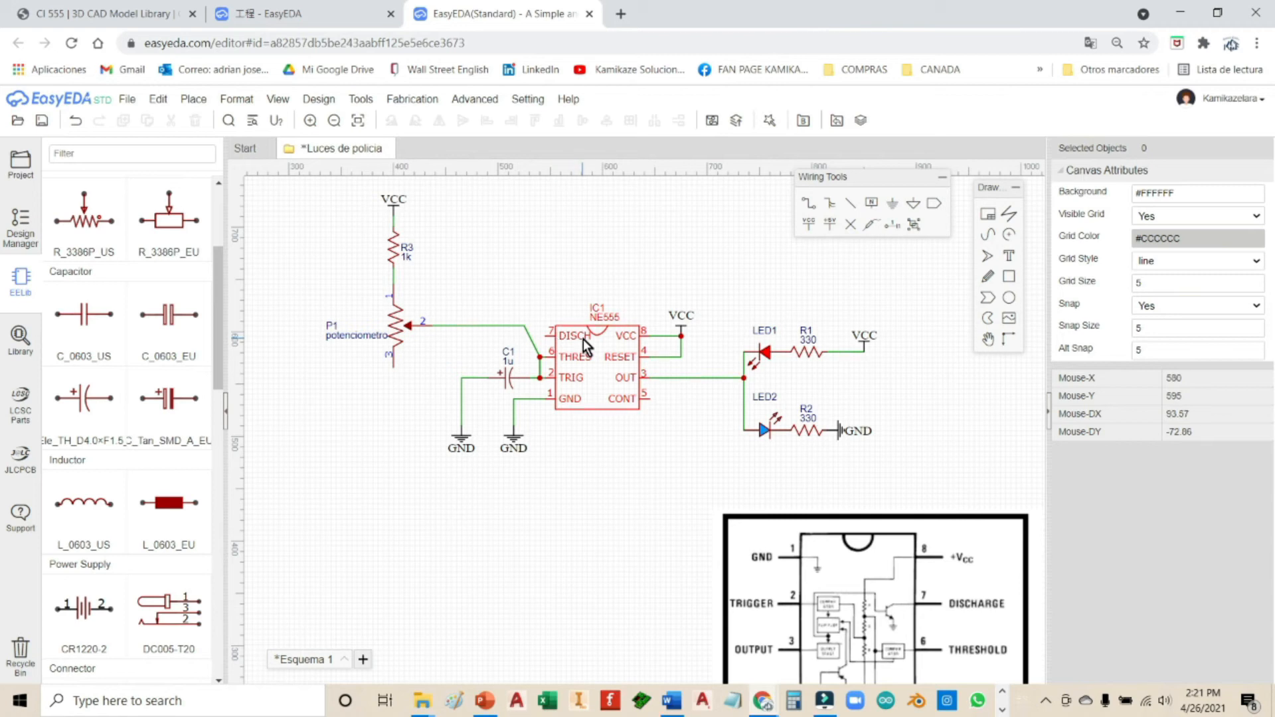
Step: Wire the R3–P1 junction to the NE555 DISCH pin 7
{"action": "left_click", "coordinate": [810, 211]}
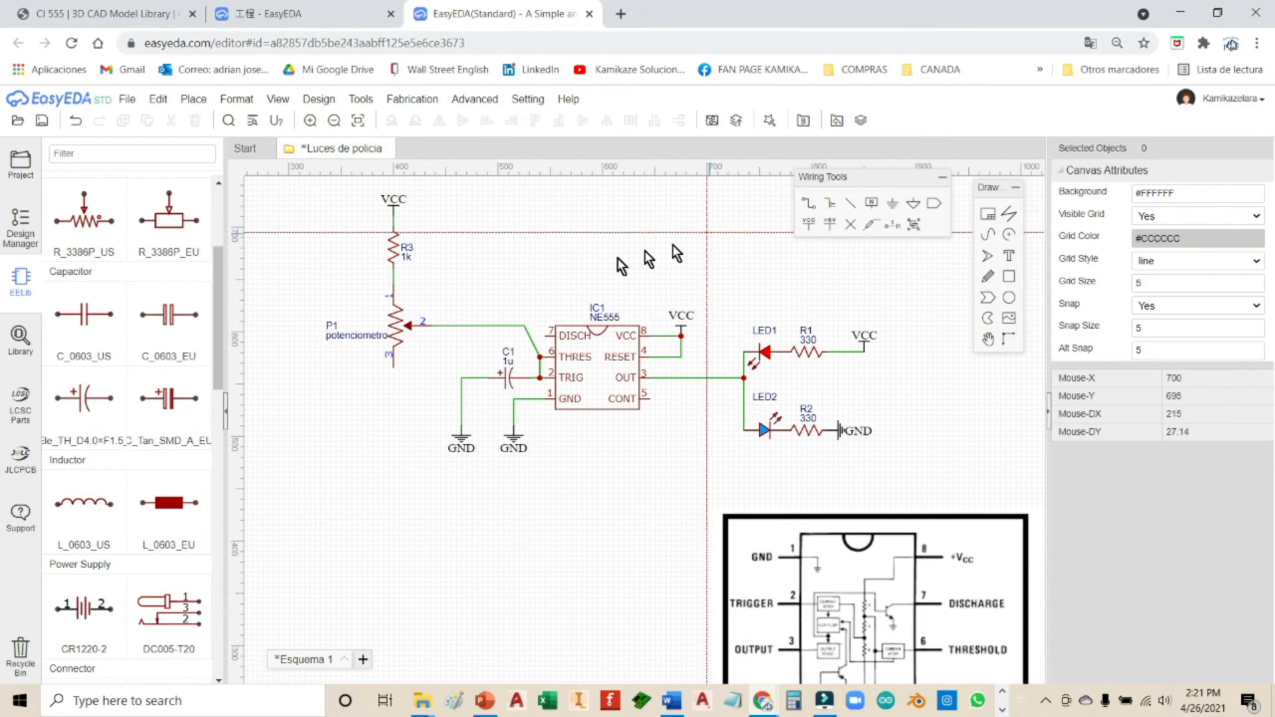
{"action": "left_click", "coordinate": [393, 279]}
{"action": "left_click", "coordinate": [546, 336]}
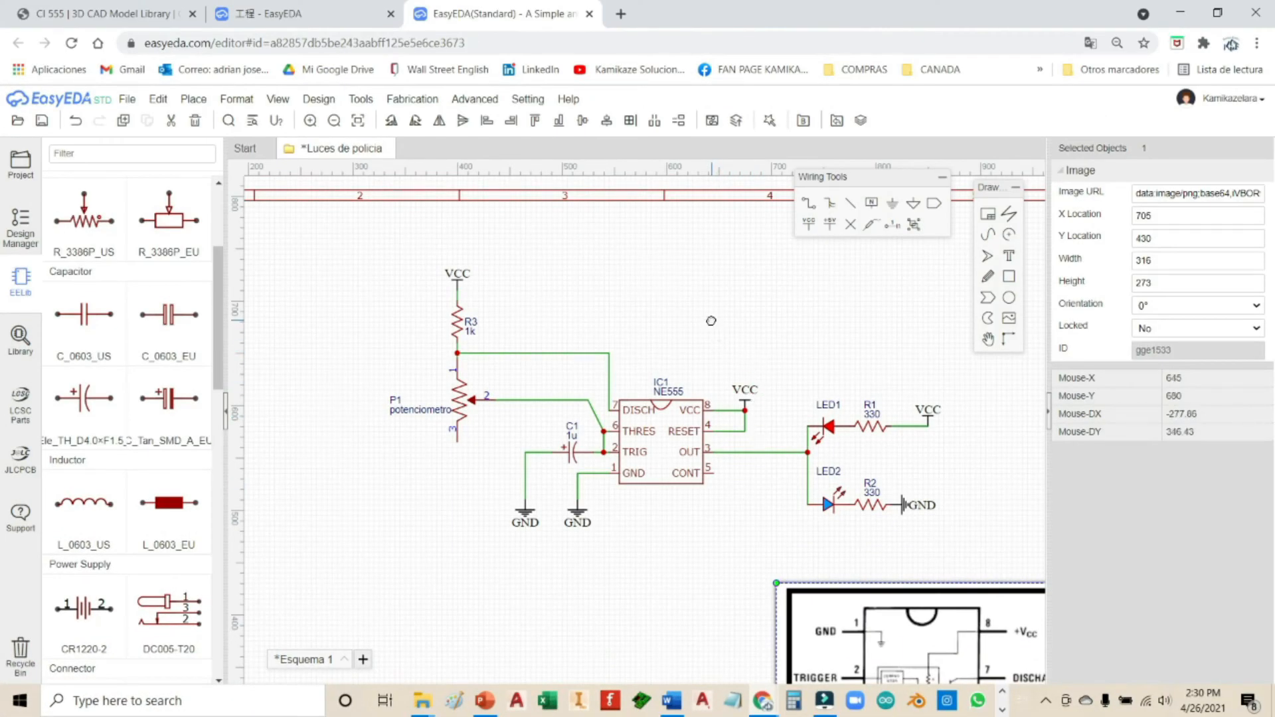
{"action": "right_click_drag", "start_coordinate": [711, 321], "coordinate": [598, 294]}
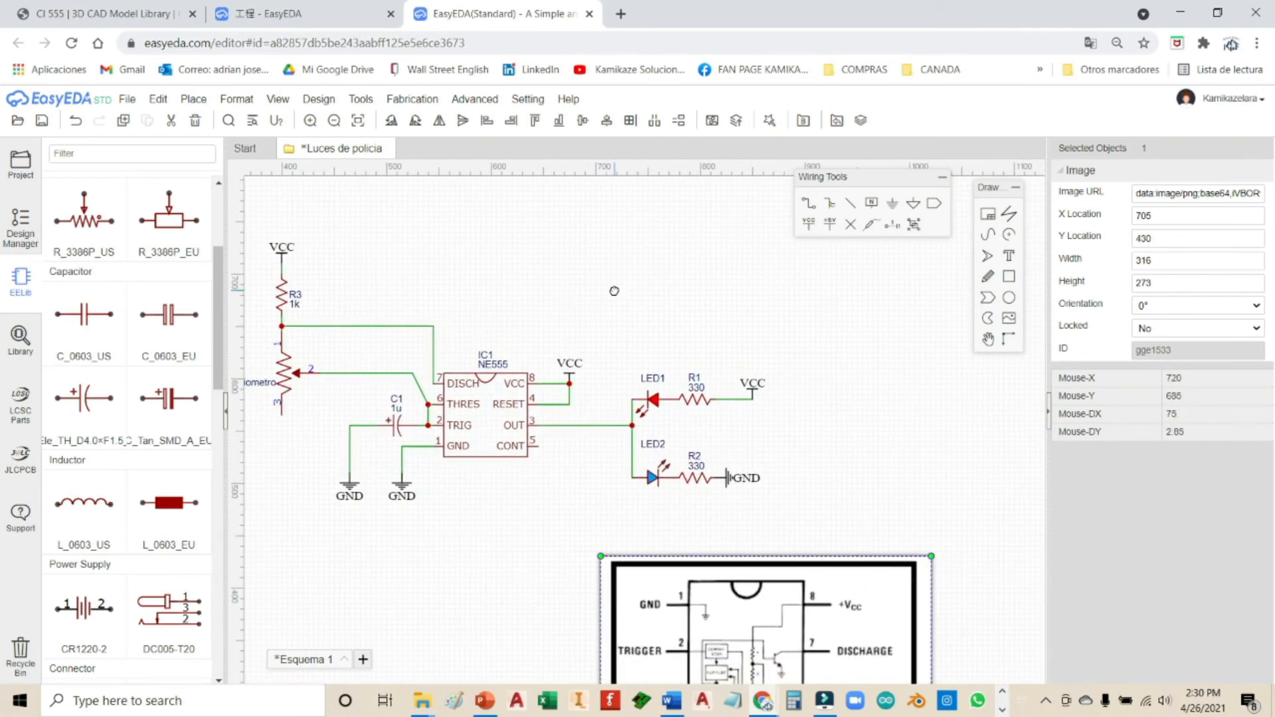
{"action": "right_click_drag", "start_coordinate": [610, 289], "coordinate": [691, 339]}
{"action": "scroll", "coordinate": [691, 338], "scroll_direction": "down", "scroll_amount": 5}
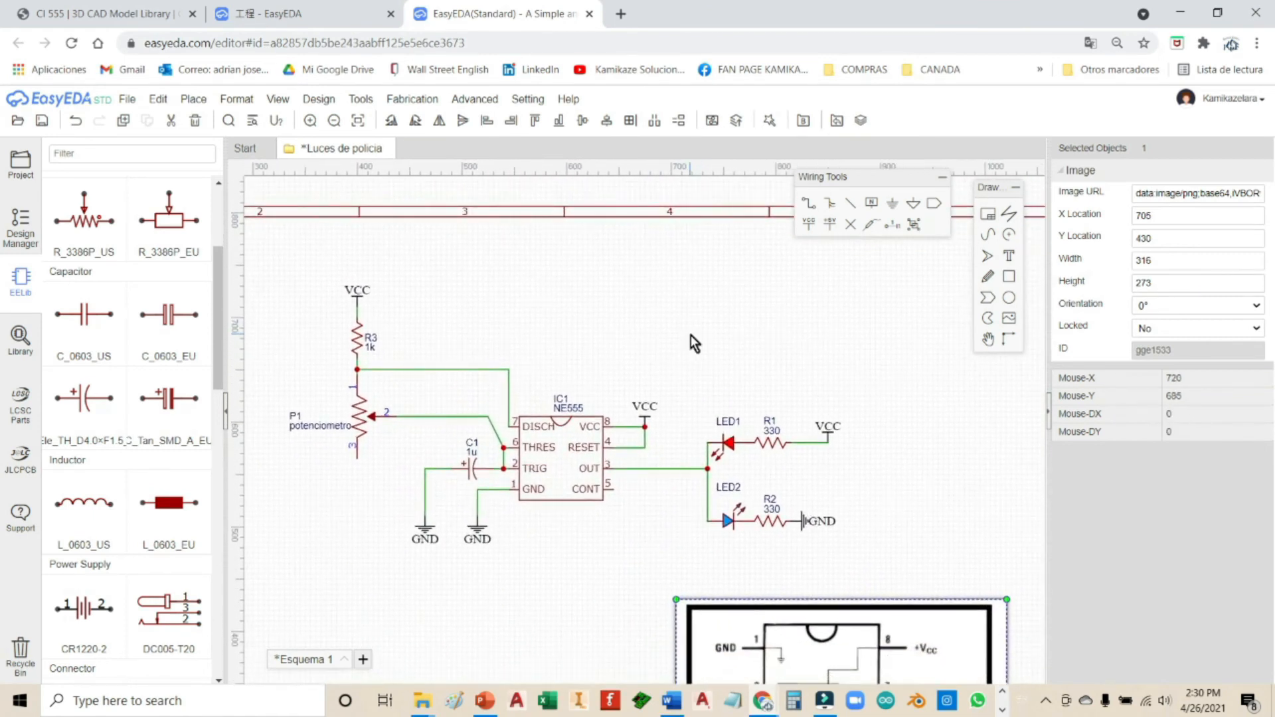
{"action": "scroll", "coordinate": [691, 335], "scroll_direction": "down", "scroll_amount": 3}
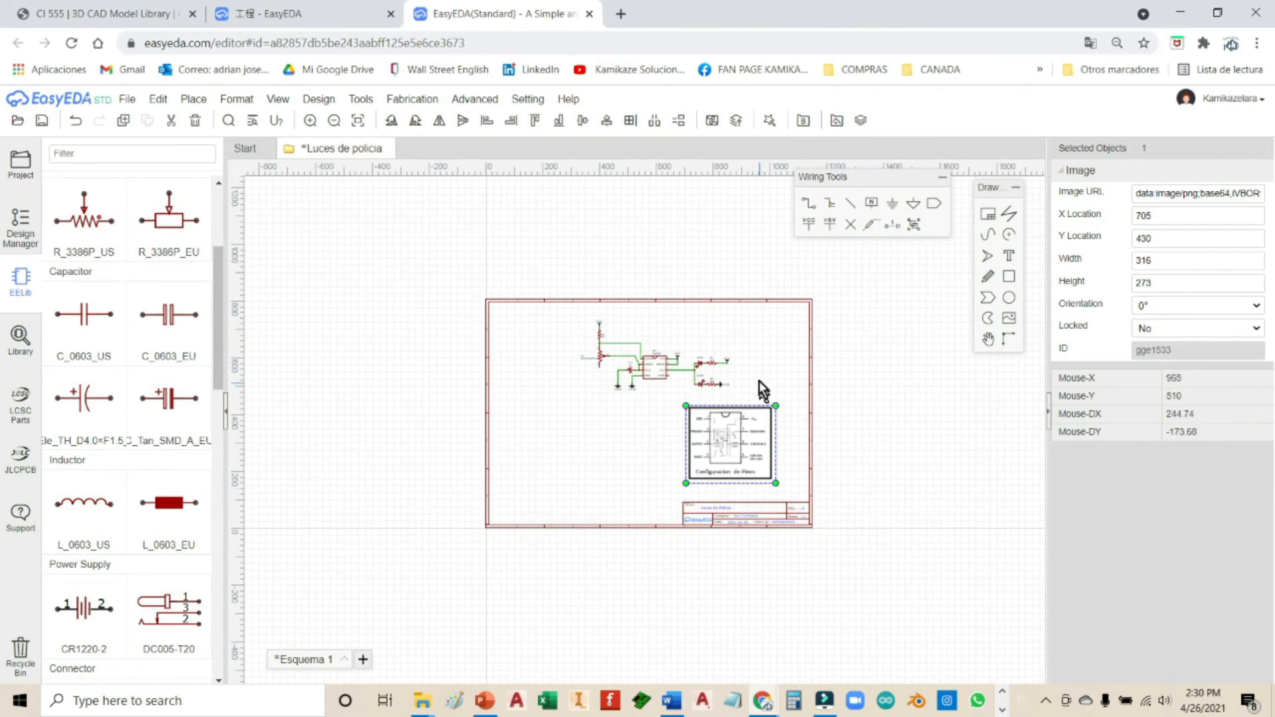
{"action": "scroll", "coordinate": [757, 379], "scroll_direction": "up", "scroll_amount": 5}
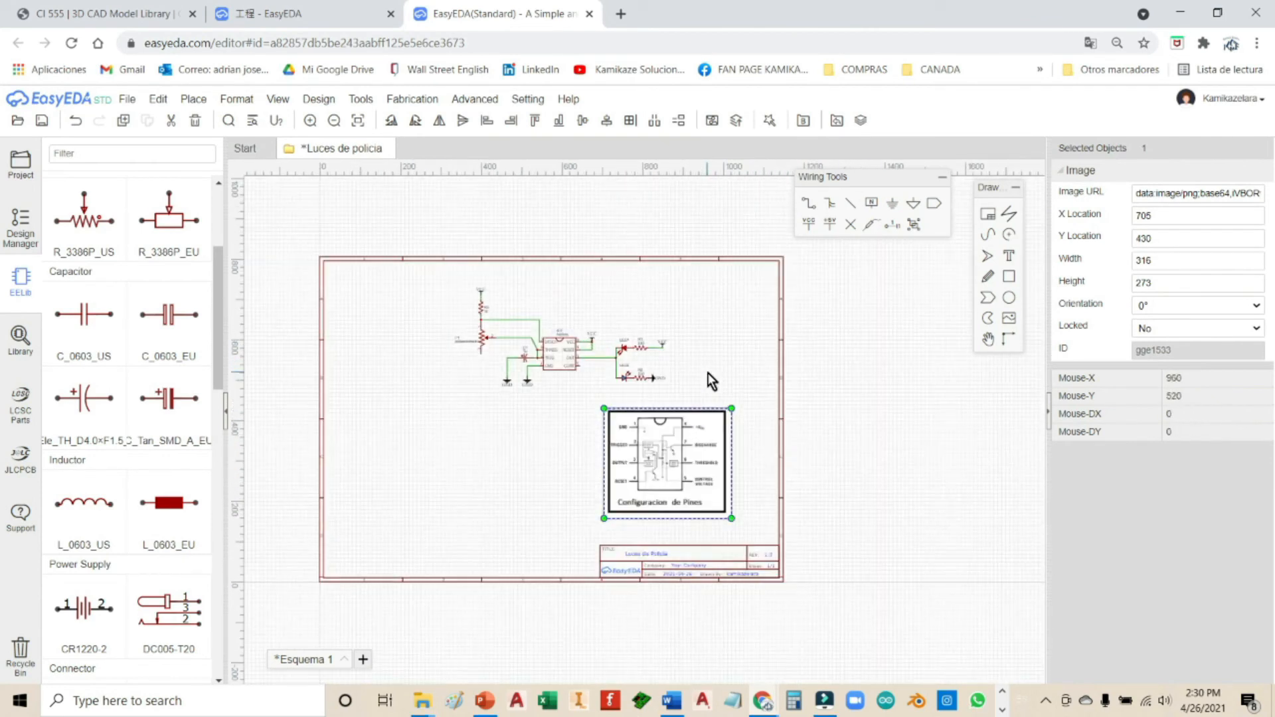
{"action": "scroll", "coordinate": [707, 373], "scroll_direction": "up", "scroll_amount": 2}
{"action": "right_click_drag", "start_coordinate": [710, 374], "coordinate": [1004, 476]}
{"action": "right_click_drag", "start_coordinate": [863, 402], "coordinate": [818, 372]}
{"action": "right_click_drag", "start_coordinate": [887, 433], "coordinate": [900, 444]}
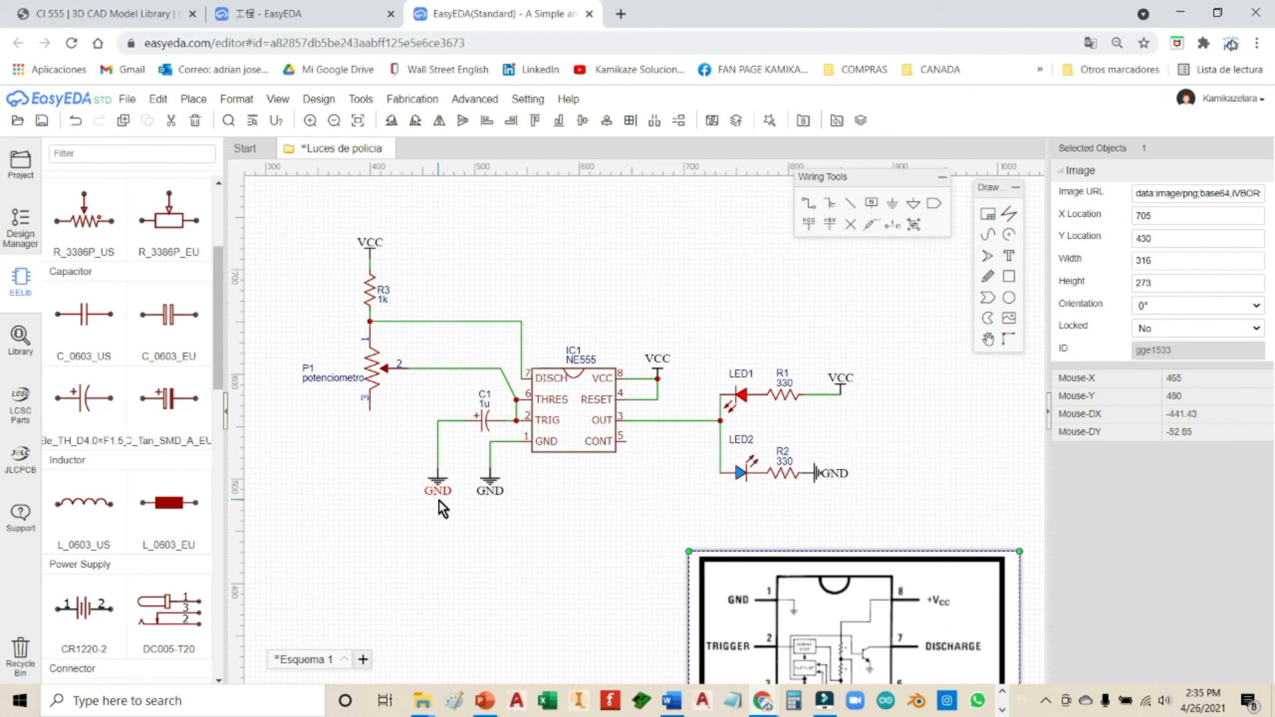
Step: Delete the OUT-to-LED wire and place two net ports, one on the LED junction
{"action": "left_click", "coordinate": [670, 420]}
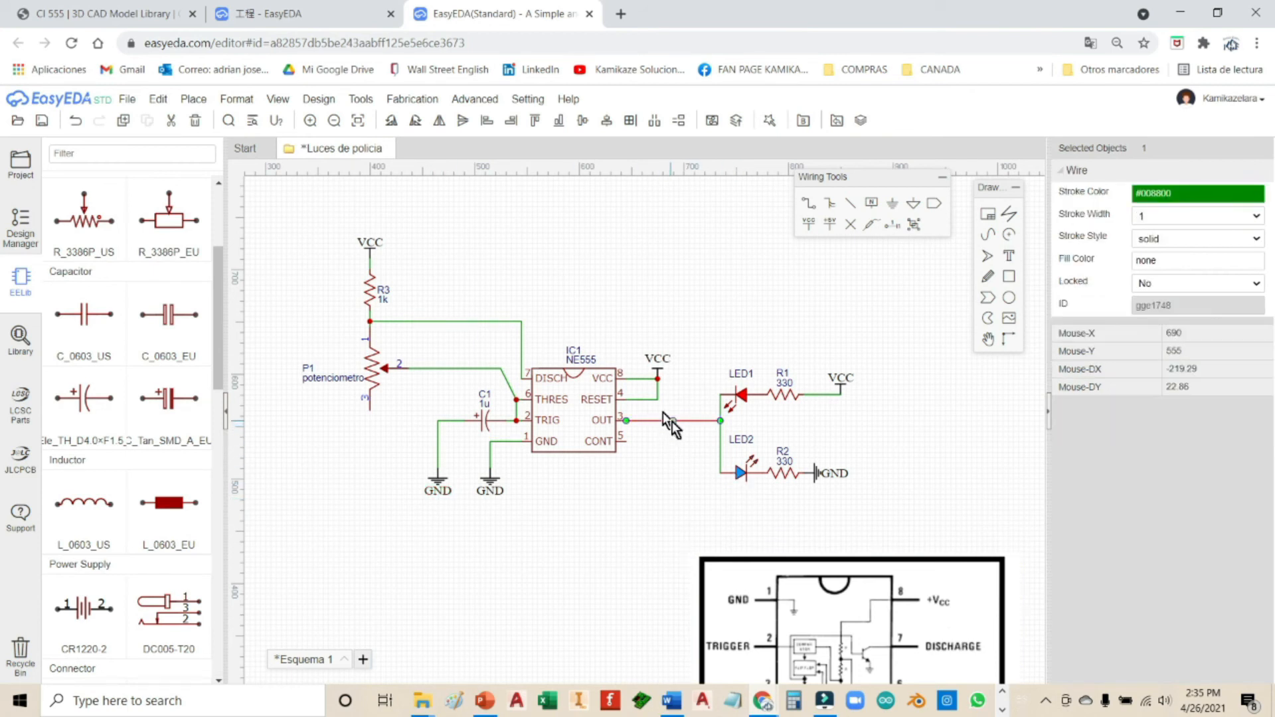
{"action": "key", "text": "Delete"}
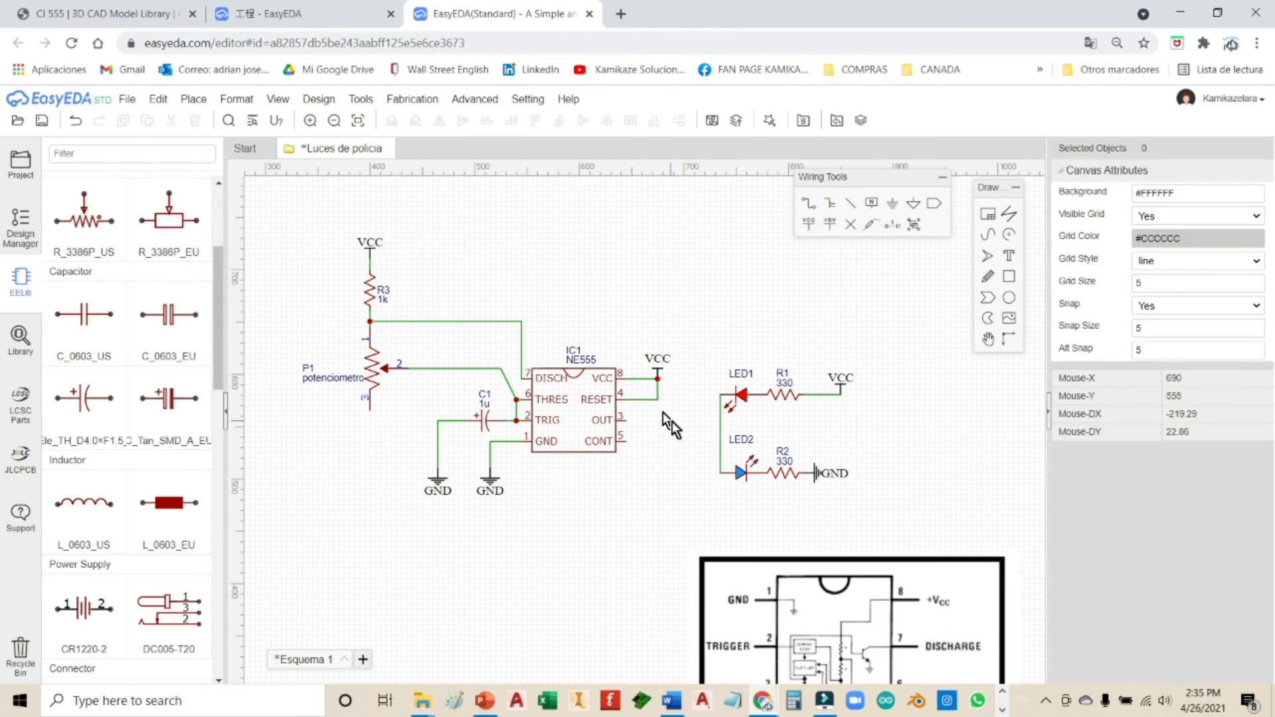
{"action": "left_click", "coordinate": [935, 206]}
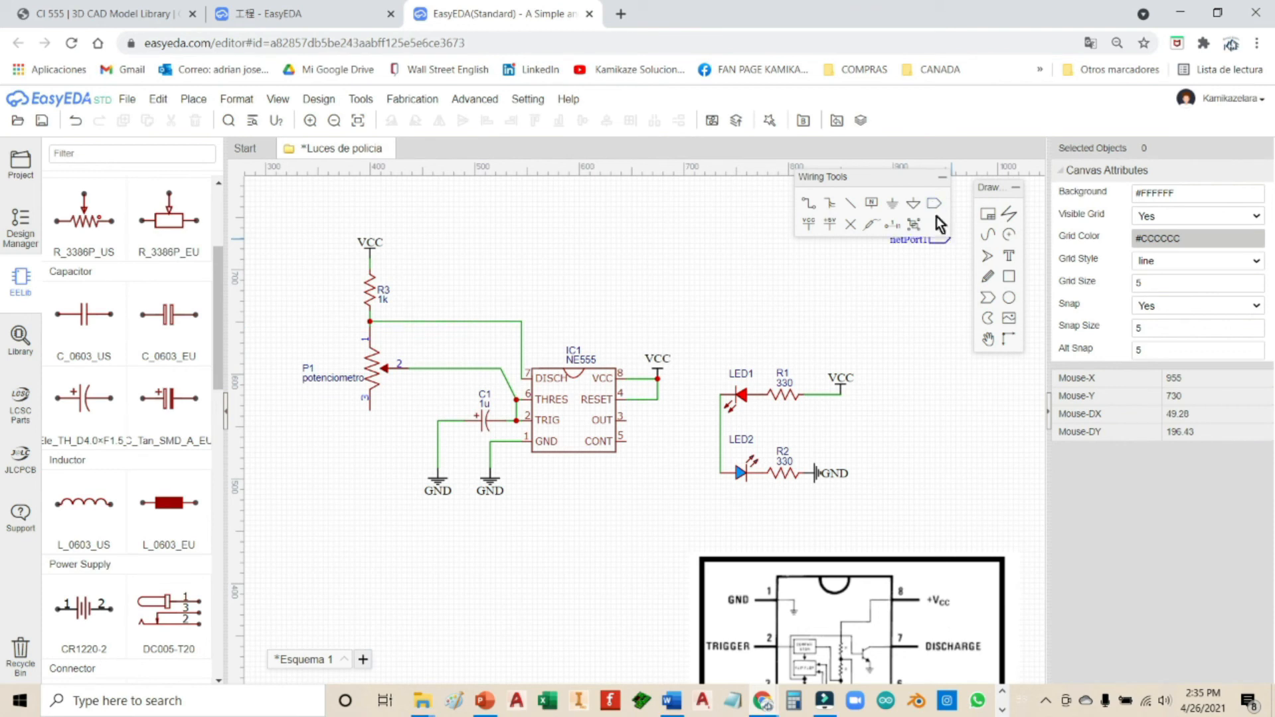
{"action": "left_click", "coordinate": [720, 433]}
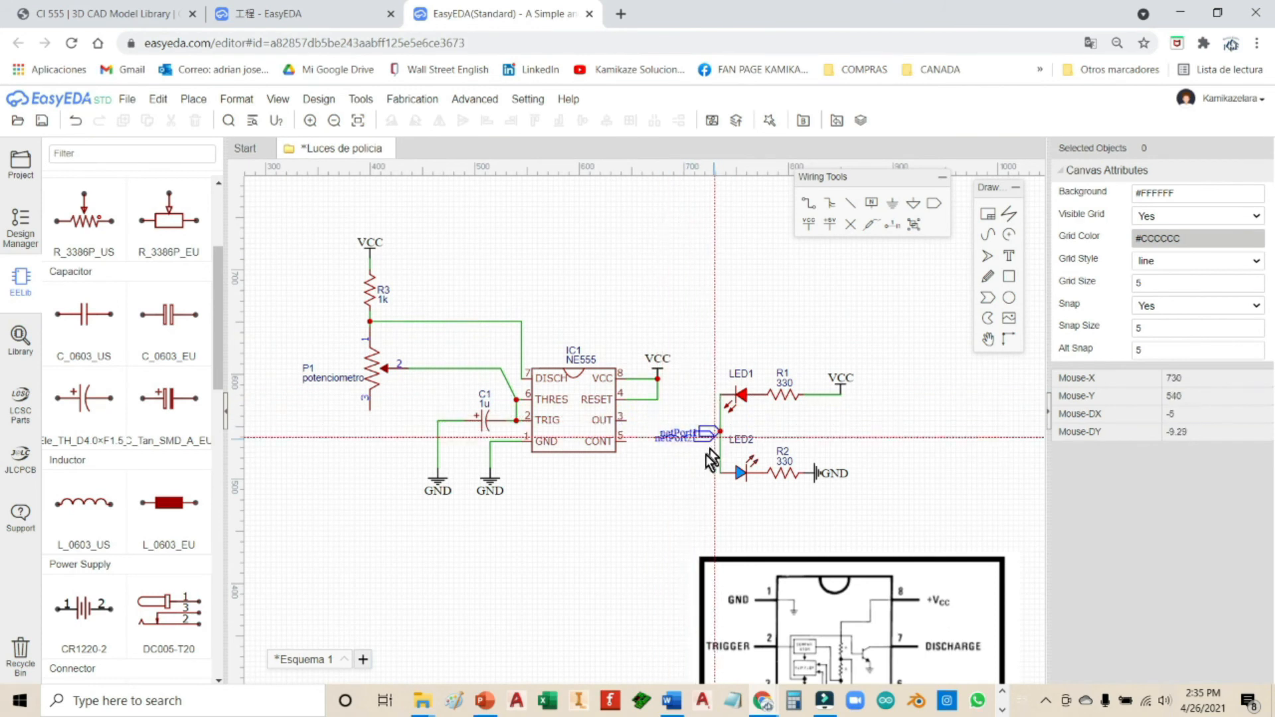
{"action": "left_click", "coordinate": [681, 470]}
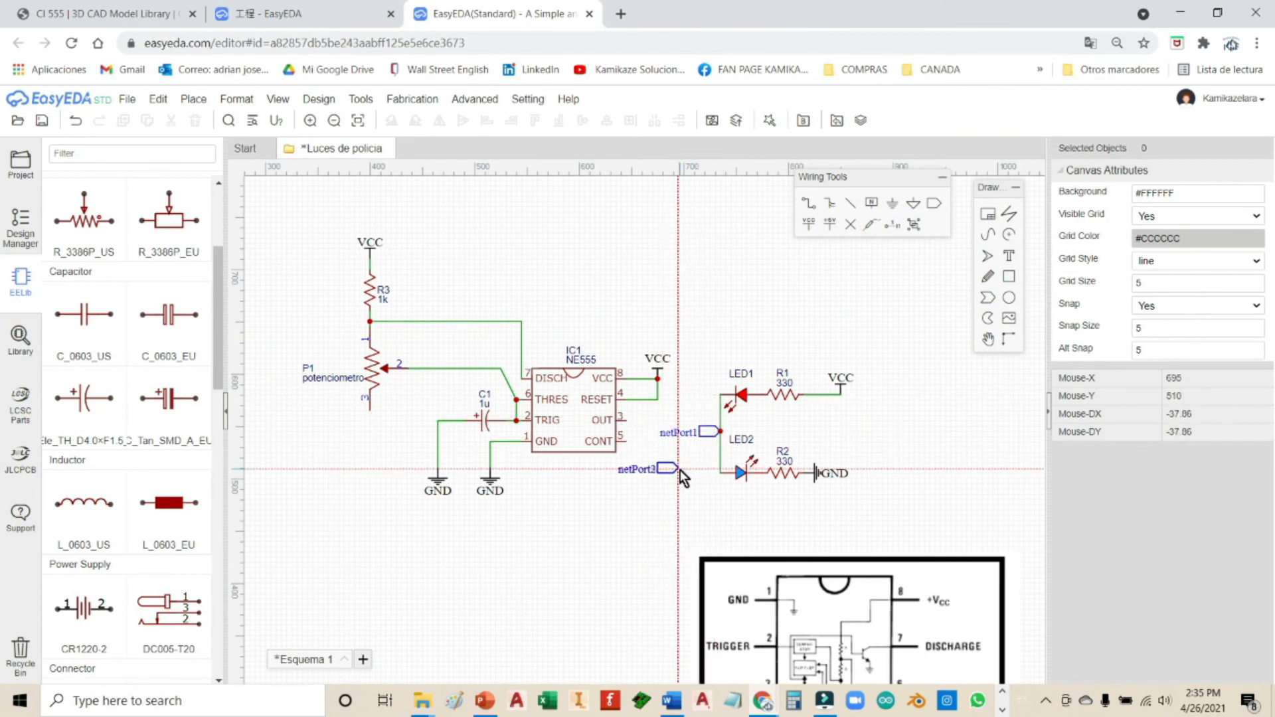
{"action": "right_click", "coordinate": [675, 504]}
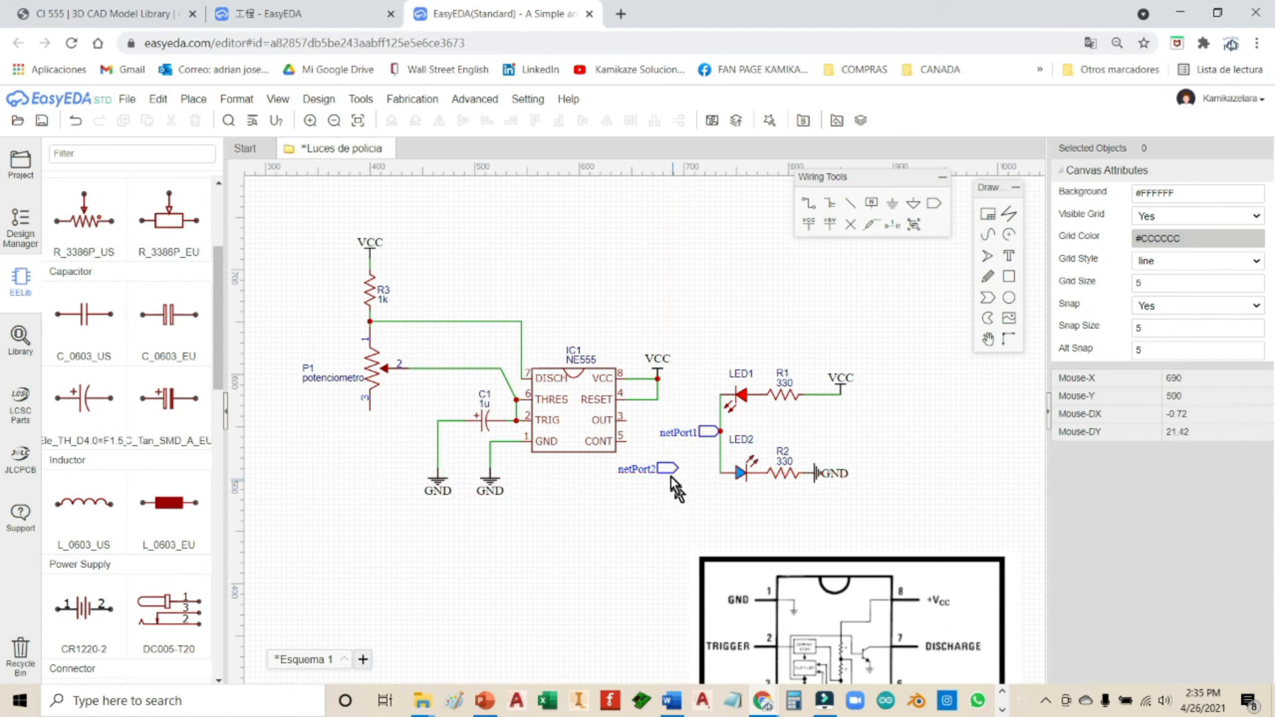
Step: Rotate the spare net port below the circuit and shift the LED group right, keeping netPort1 on its junction
{"action": "left_click", "coordinate": [668, 469]}
{"action": "key", "text": "space"}
{"action": "key", "text": "space"}
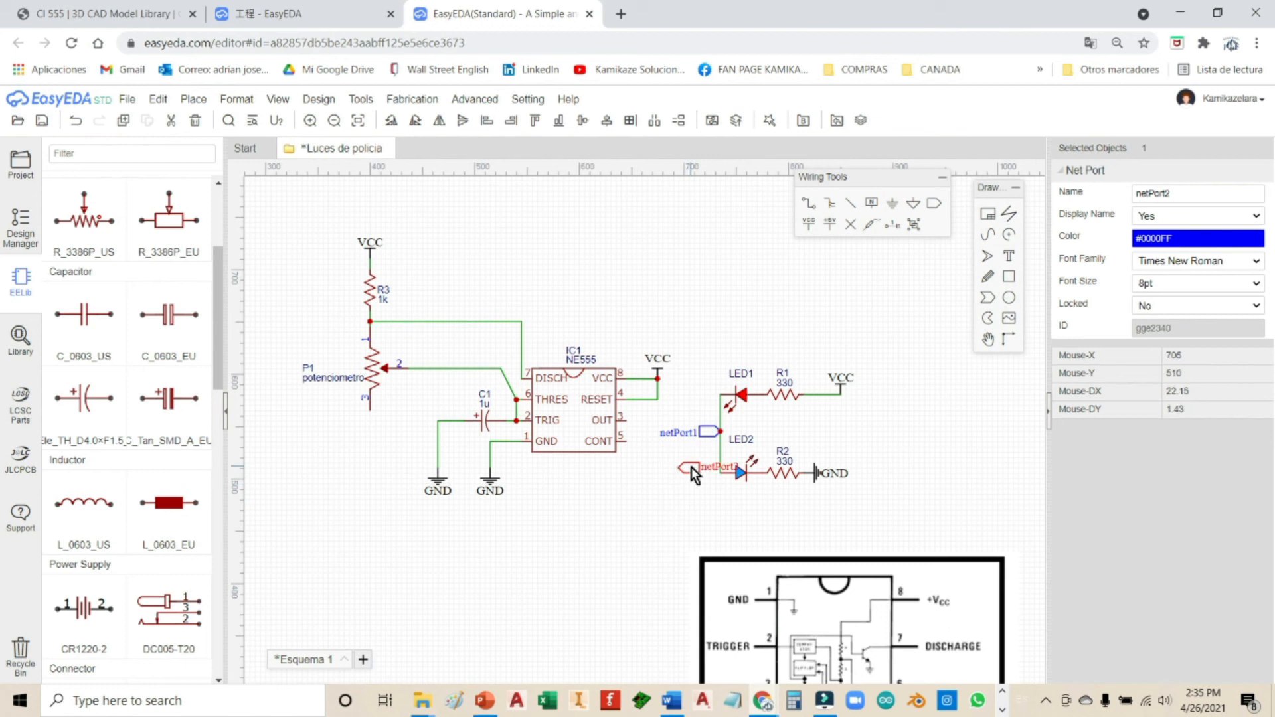
{"action": "left_click_drag", "start_coordinate": [692, 468], "coordinate": [634, 498]}
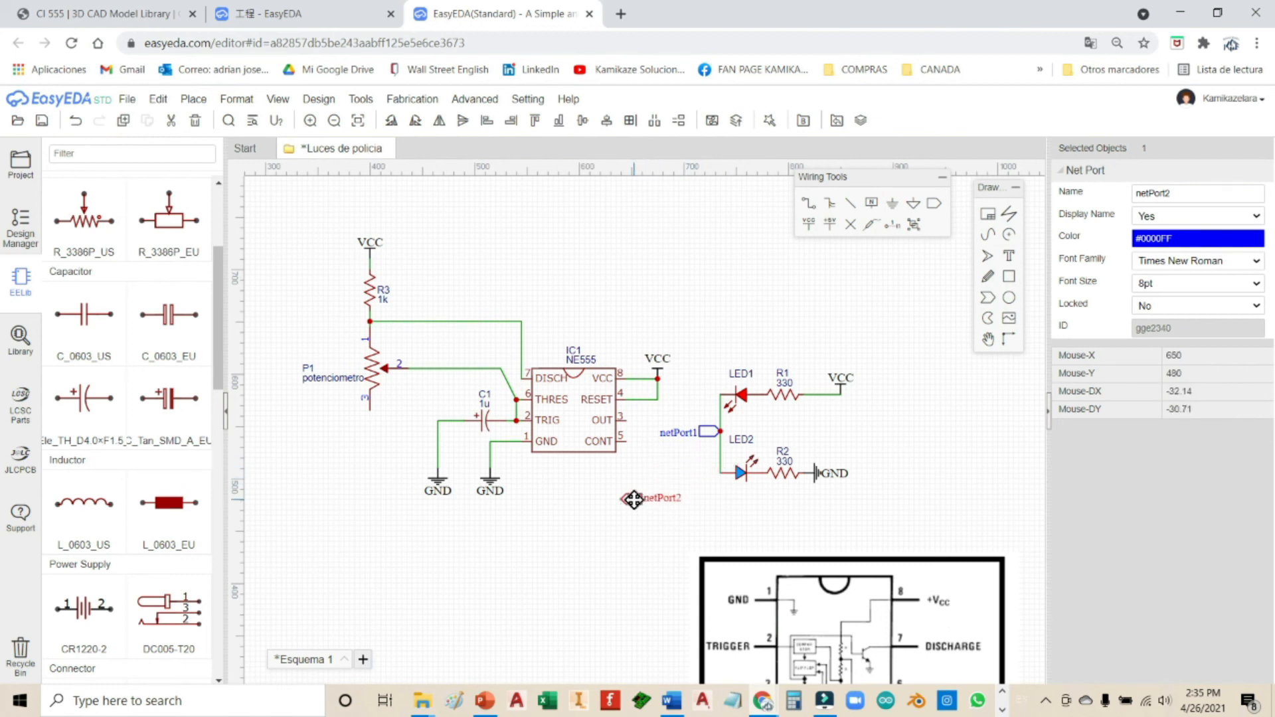
{"action": "left_click_drag", "start_coordinate": [689, 341], "coordinate": [889, 498]}
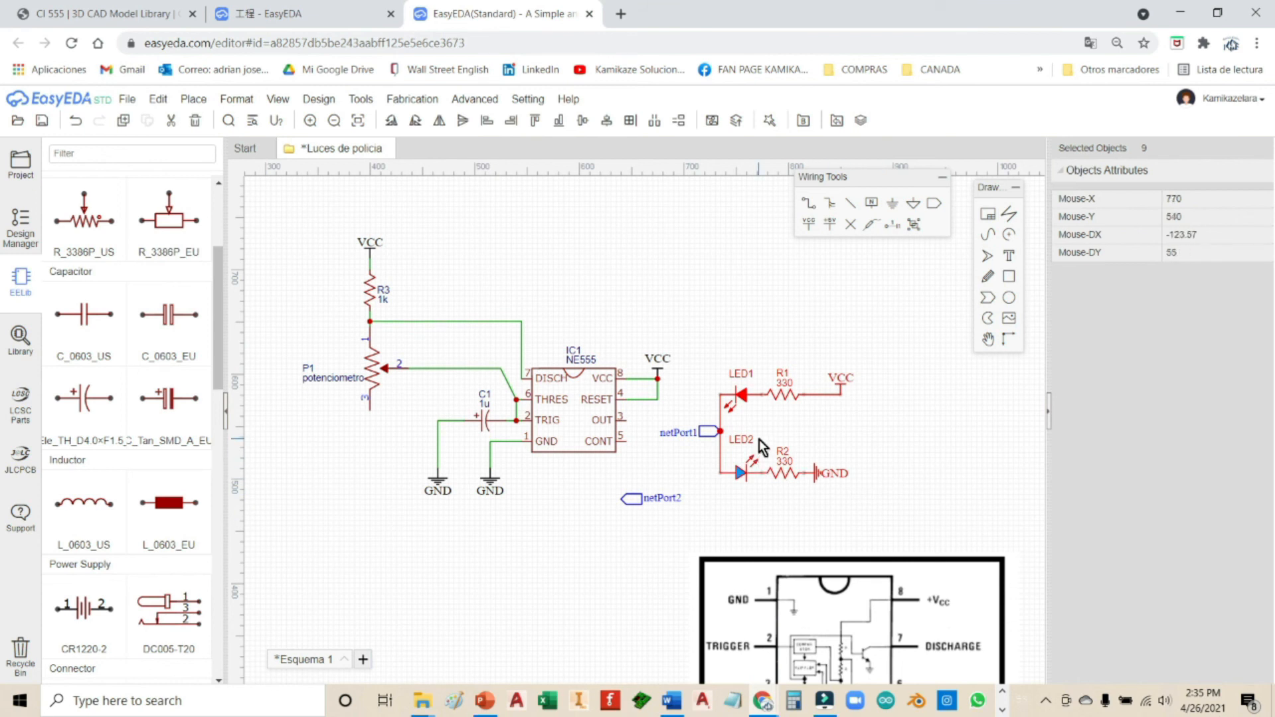
{"action": "right_click_drag", "start_coordinate": [746, 397], "coordinate": [809, 403]}
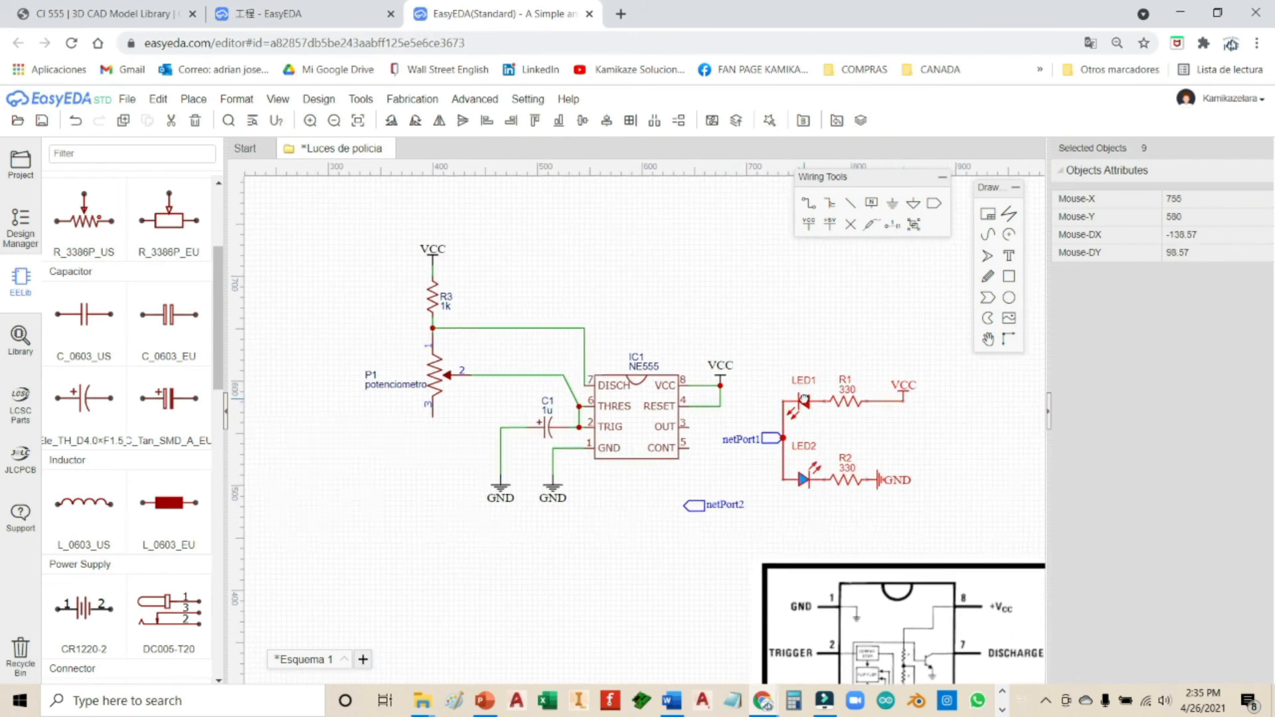
{"action": "left_click_drag", "start_coordinate": [808, 402], "coordinate": [867, 399]}
{"action": "left_click_drag", "start_coordinate": [773, 438], "coordinate": [833, 448]}
{"action": "left_click", "coordinate": [837, 465]}
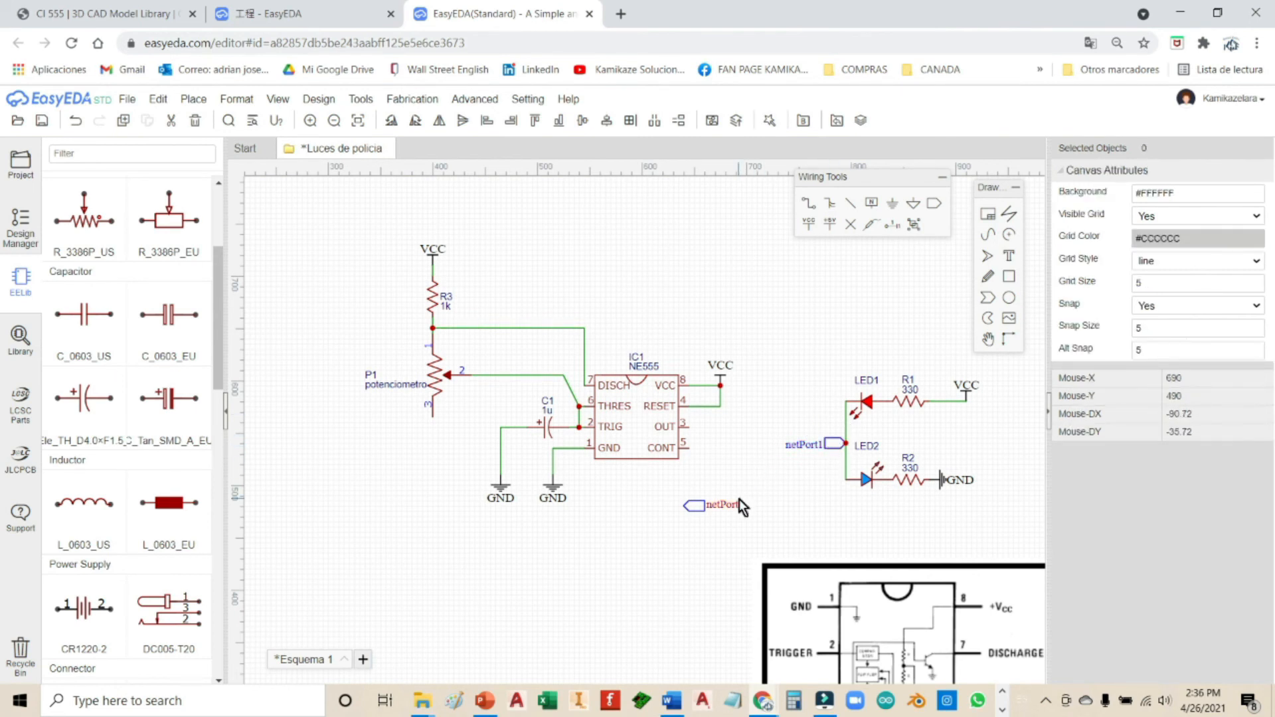
Step: Attach netPort2 to the 555's OUT pin and name it 'out'
{"action": "left_click_drag", "start_coordinate": [699, 511], "coordinate": [705, 428]}
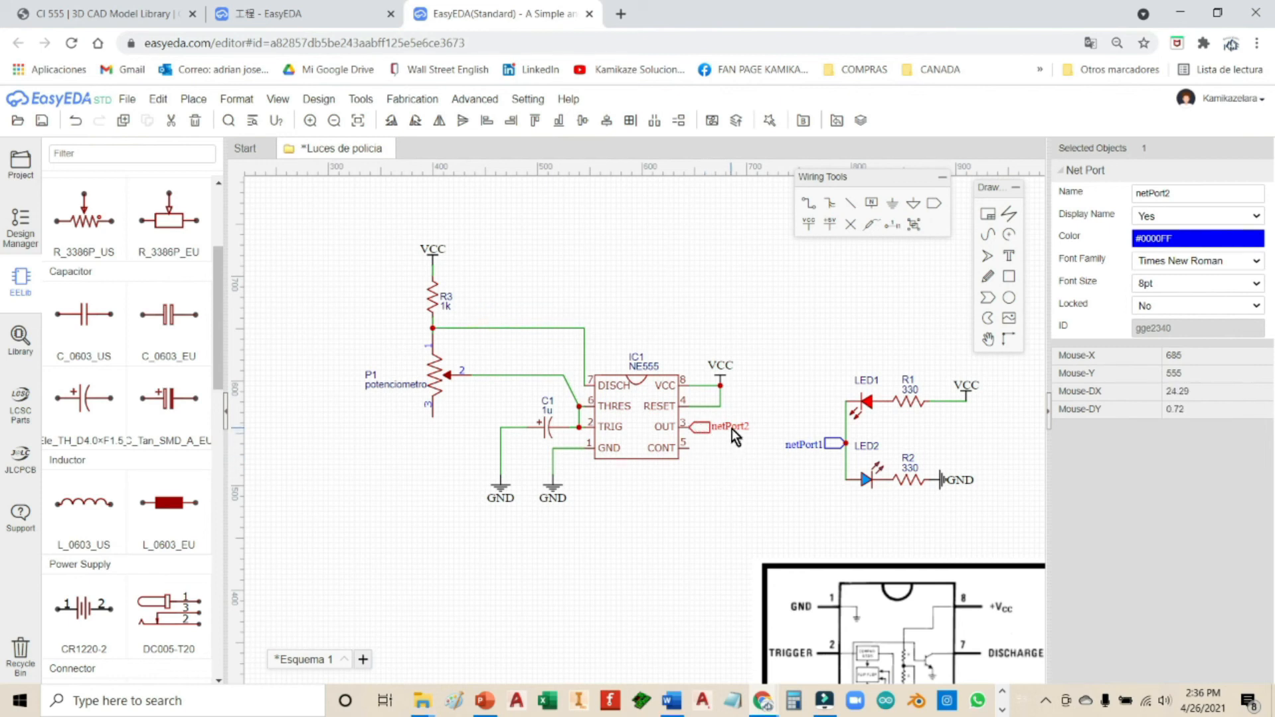
{"action": "double_click", "coordinate": [732, 429]}
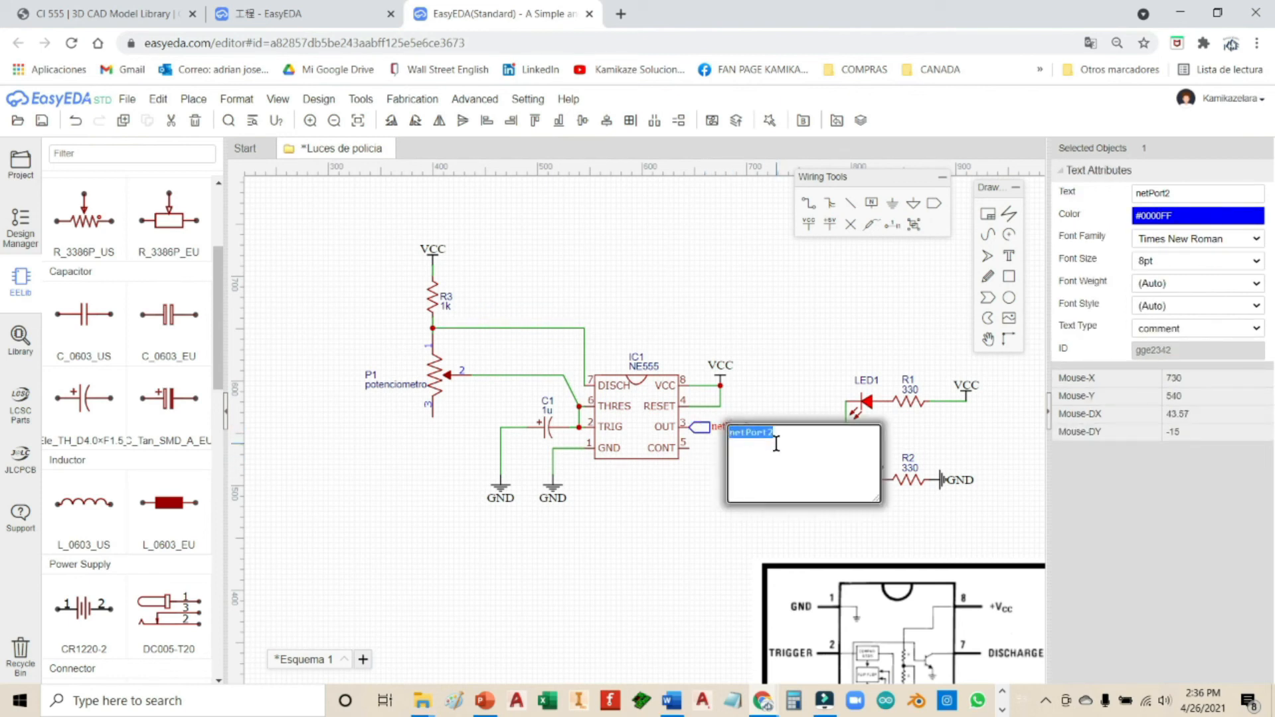
{"action": "type", "text": "o"}
{"action": "left_click", "coordinate": [824, 418]}
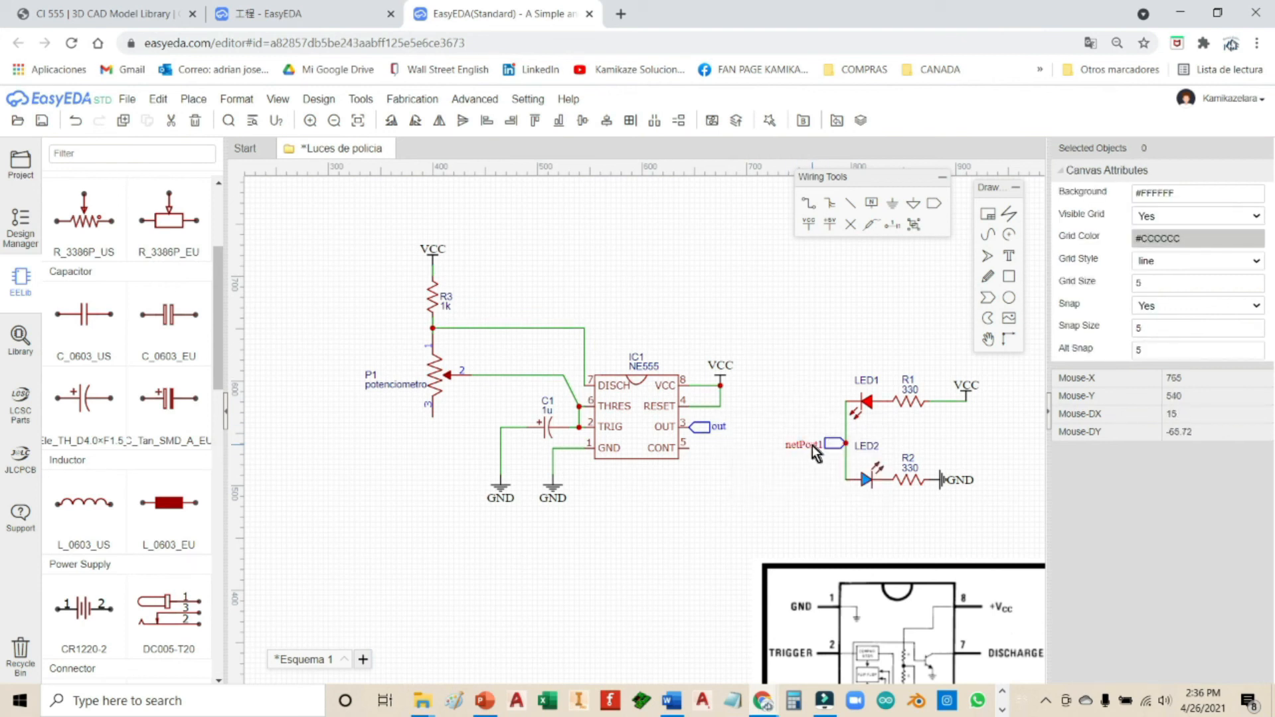
Step: Rename the LED junction's netPort1 to 'out' in the Text Attributes field
{"action": "left_click", "coordinate": [812, 445]}
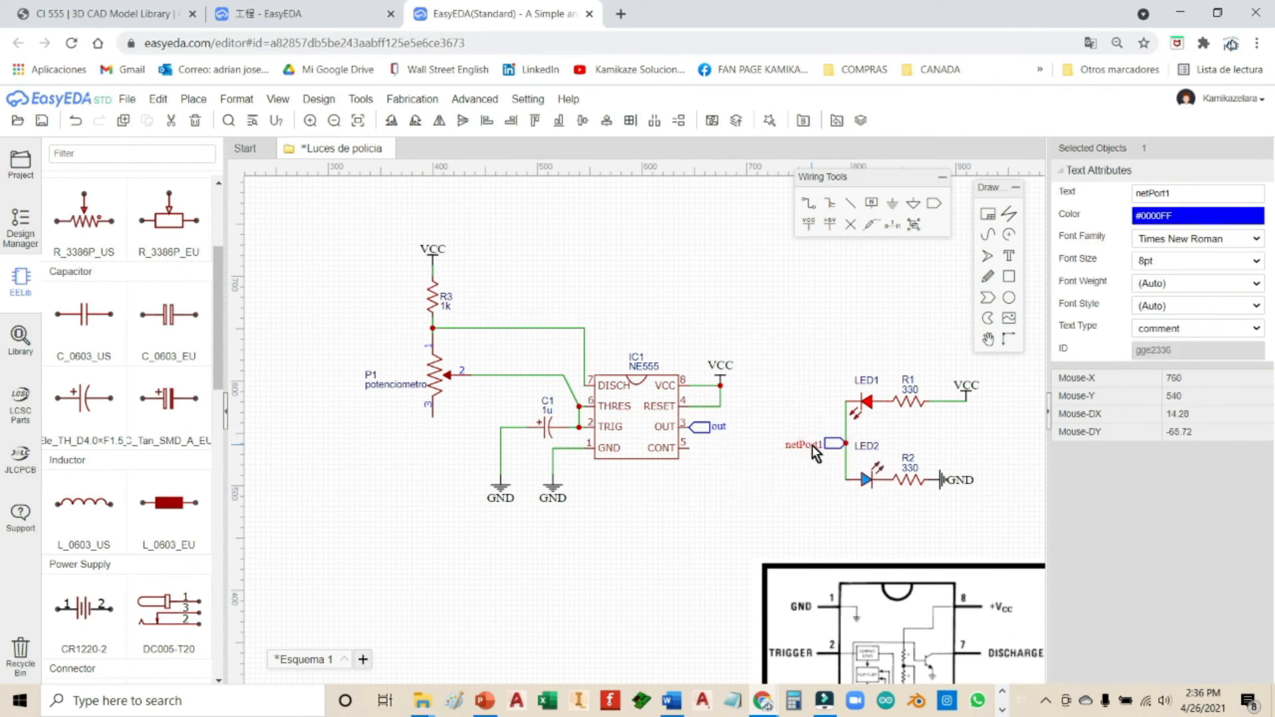
{"action": "double_click", "coordinate": [812, 445]}
{"action": "left_click", "coordinate": [813, 408]}
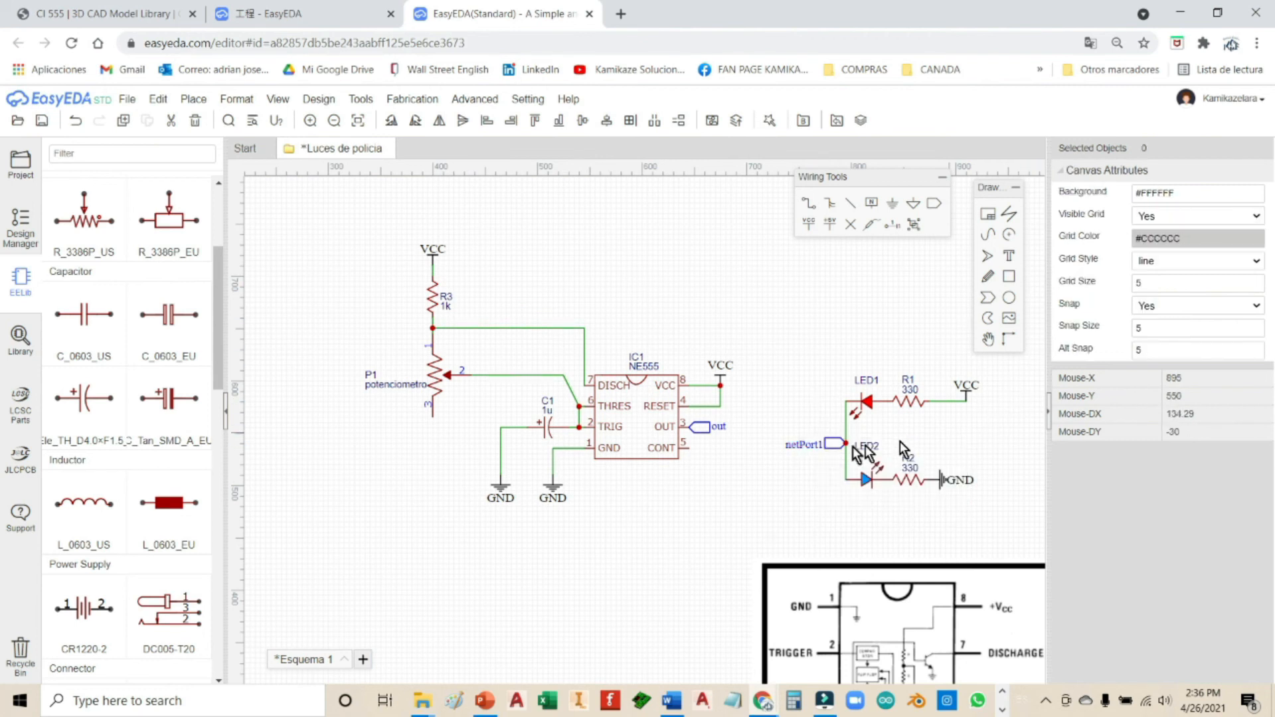
{"action": "left_click", "coordinate": [812, 445]}
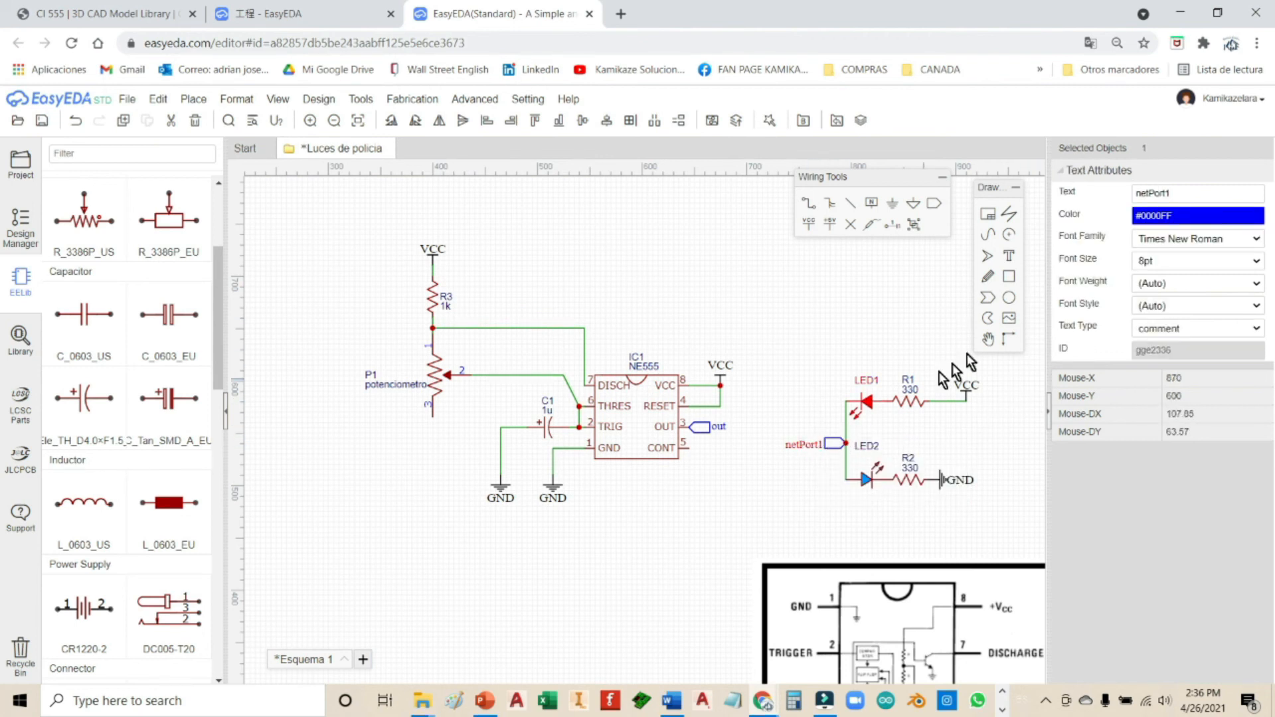
{"action": "double_click", "coordinate": [1177, 193]}
{"action": "type", "text": "d"}
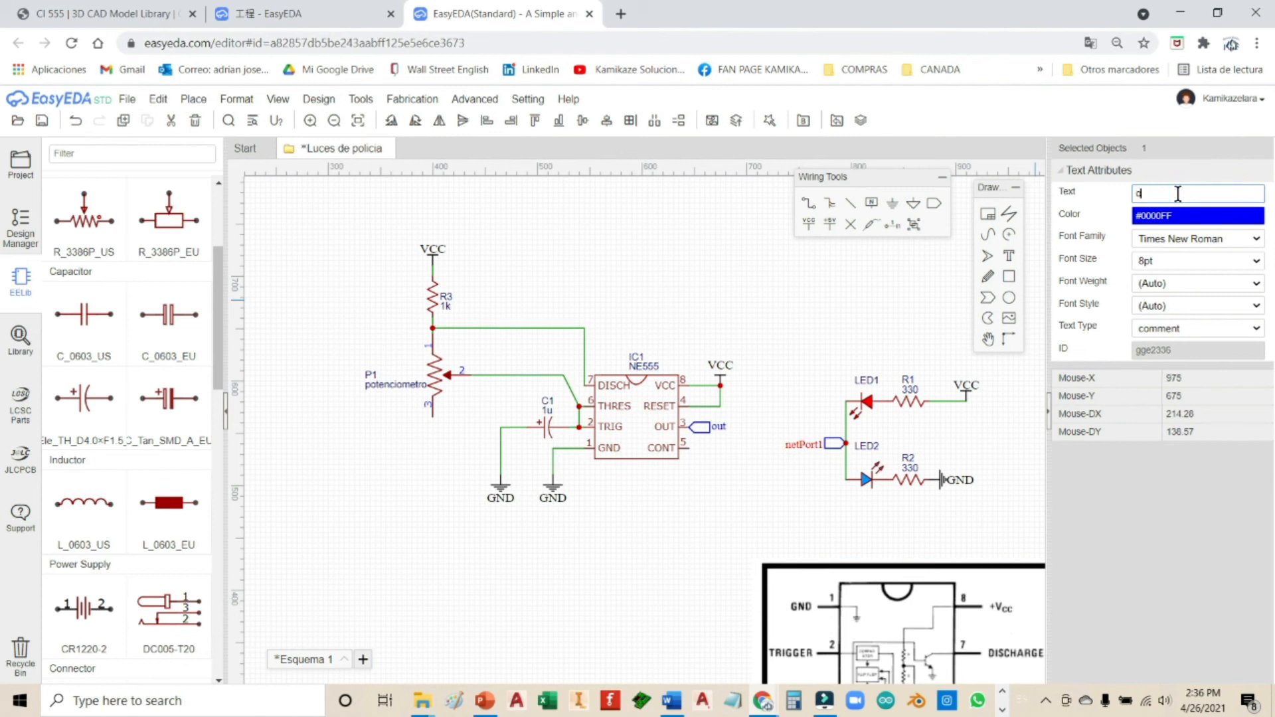
{"action": "type", "text": "ut"}
{"action": "left_click", "coordinate": [856, 328]}
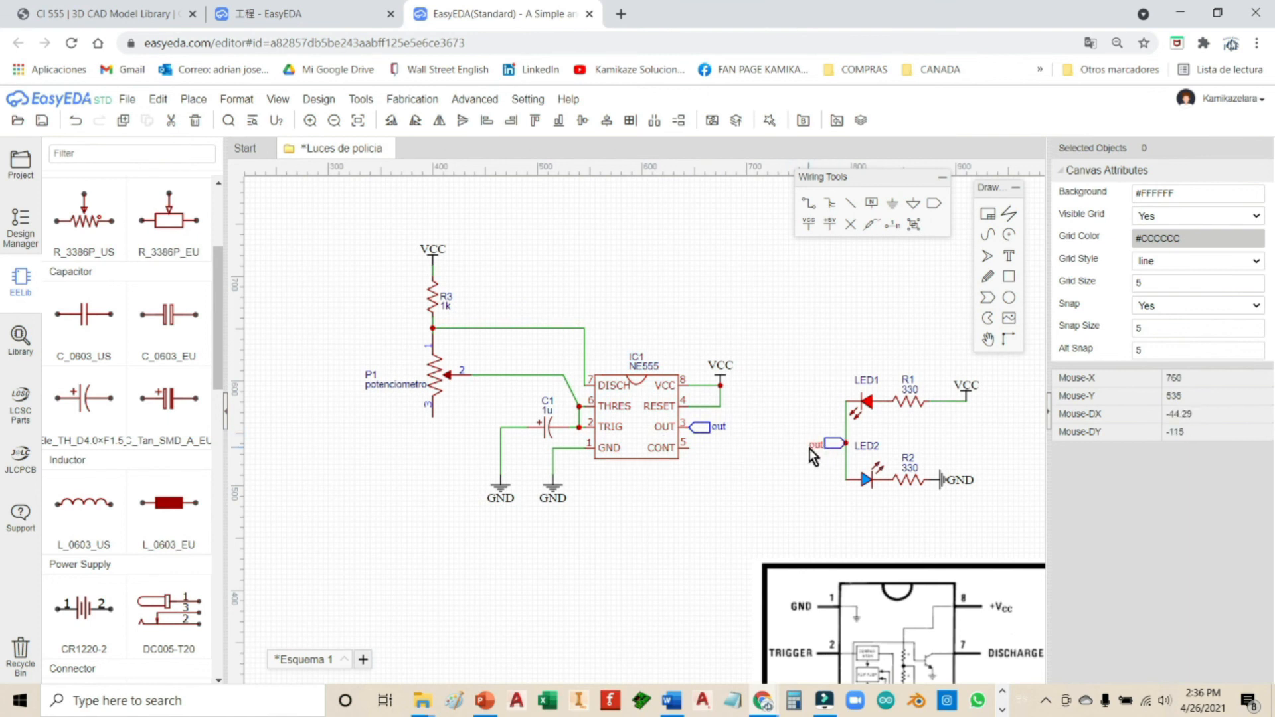
Step: Open D. LLAMADAS CITOFONIA from the Citofonia Digital project in the Project panel
{"action": "left_click", "coordinate": [18, 176]}
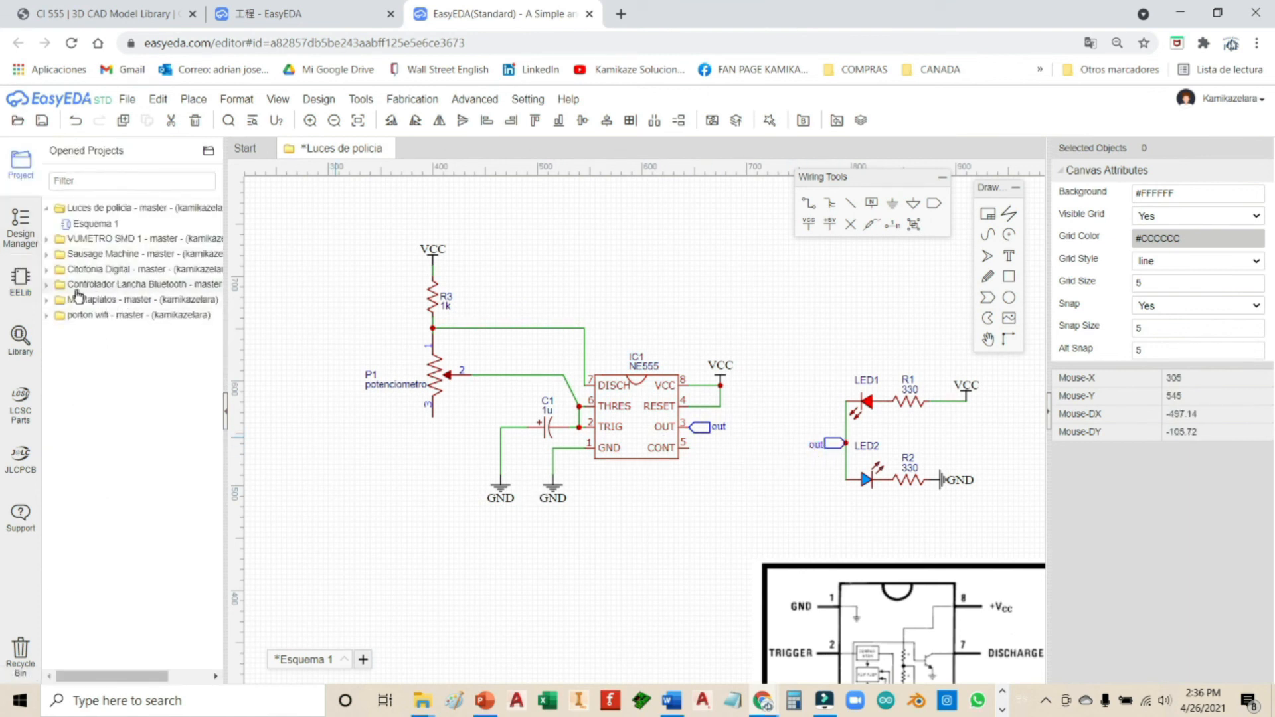
{"action": "left_click", "coordinate": [46, 269]}
{"action": "left_click", "coordinate": [107, 332]}
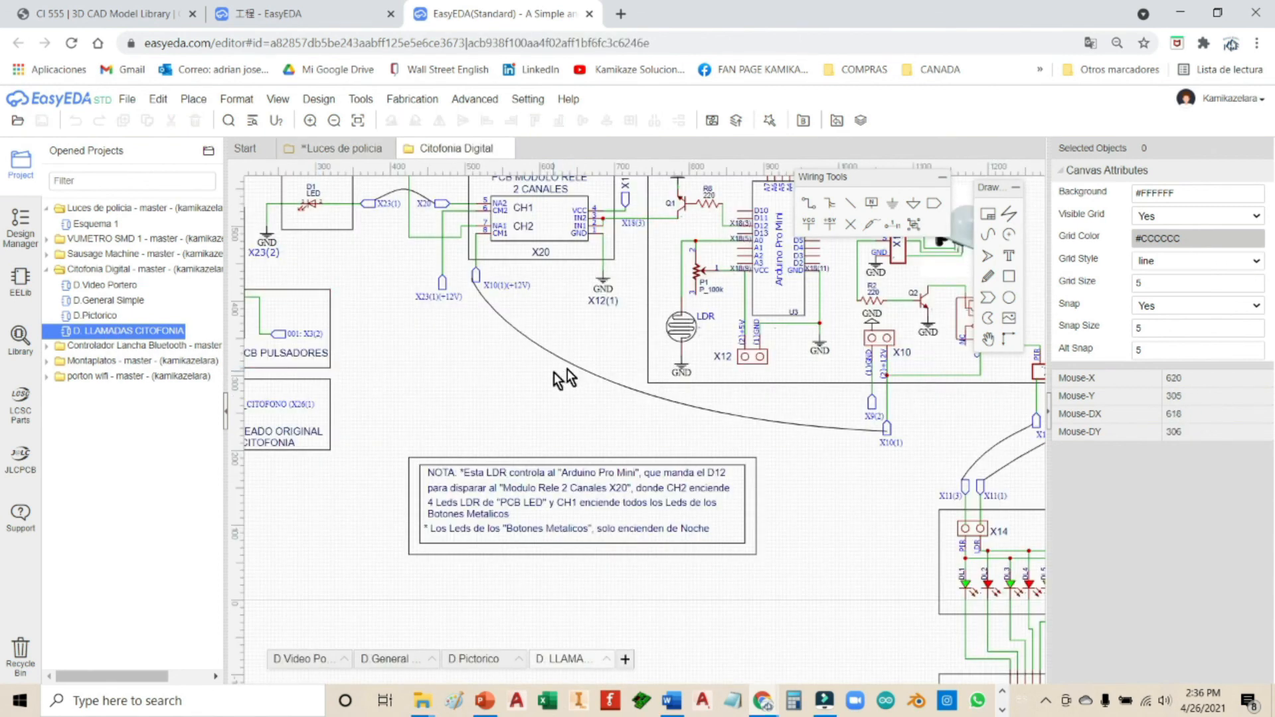
Step: Zoom and pan around the Citofonia schematic to study its named net ports like X11(1)
{"action": "scroll", "coordinate": [552, 373], "scroll_direction": "up", "scroll_amount": 1}
{"action": "scroll", "coordinate": [552, 373], "scroll_direction": "down", "scroll_amount": 2}
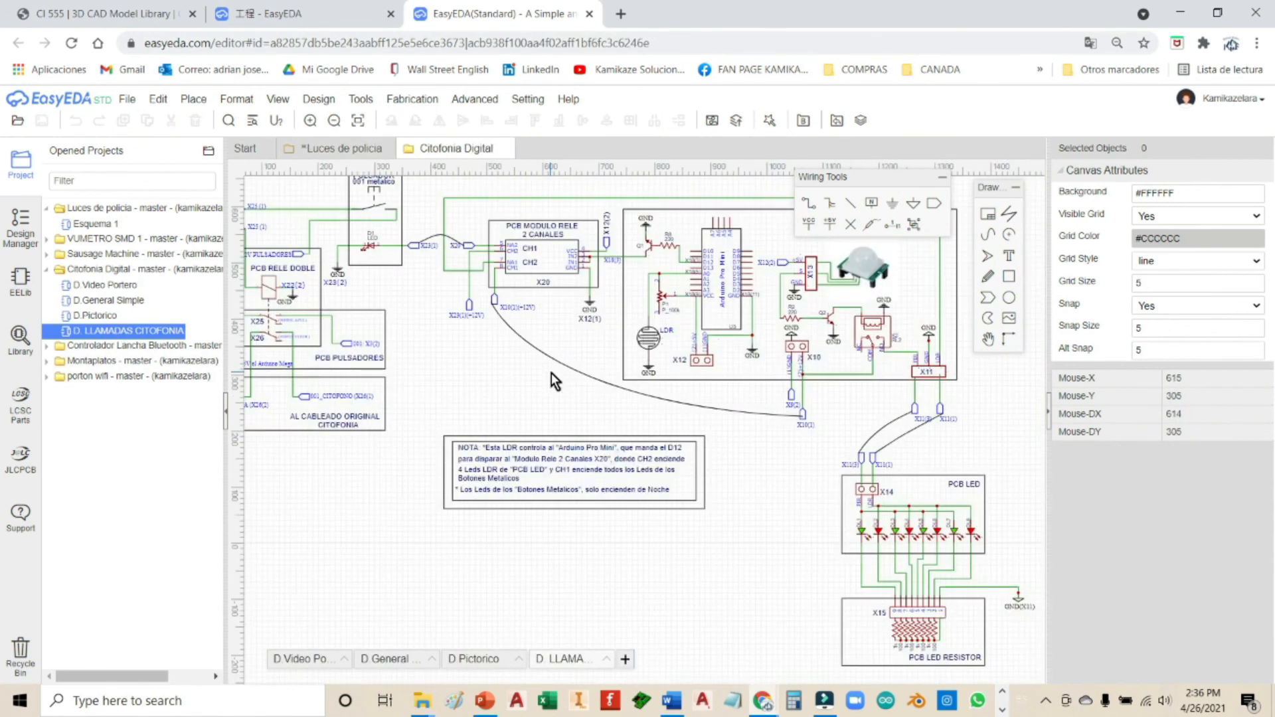
{"action": "right_click_drag", "start_coordinate": [437, 387], "coordinate": [525, 463]}
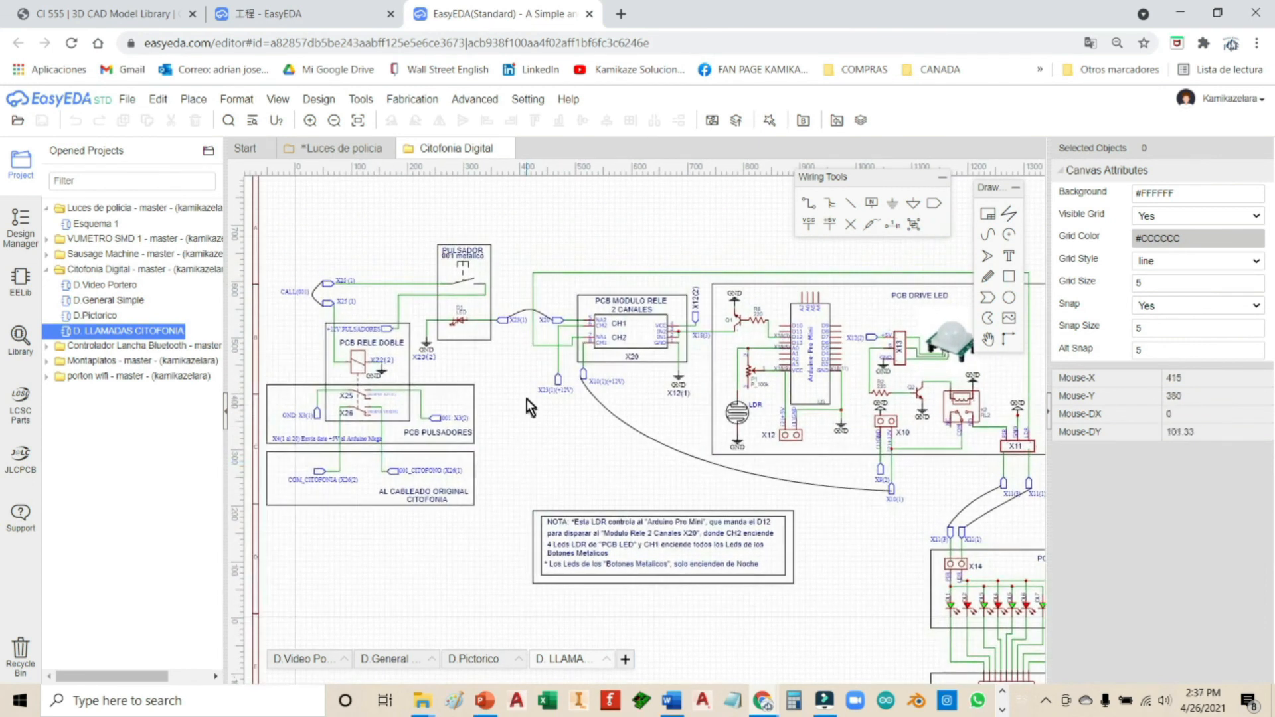
{"action": "scroll", "coordinate": [527, 398], "scroll_direction": "up", "scroll_amount": 1}
{"action": "scroll", "coordinate": [528, 378], "scroll_direction": "up", "scroll_amount": 1}
{"action": "right_click_drag", "start_coordinate": [529, 368], "coordinate": [528, 436]}
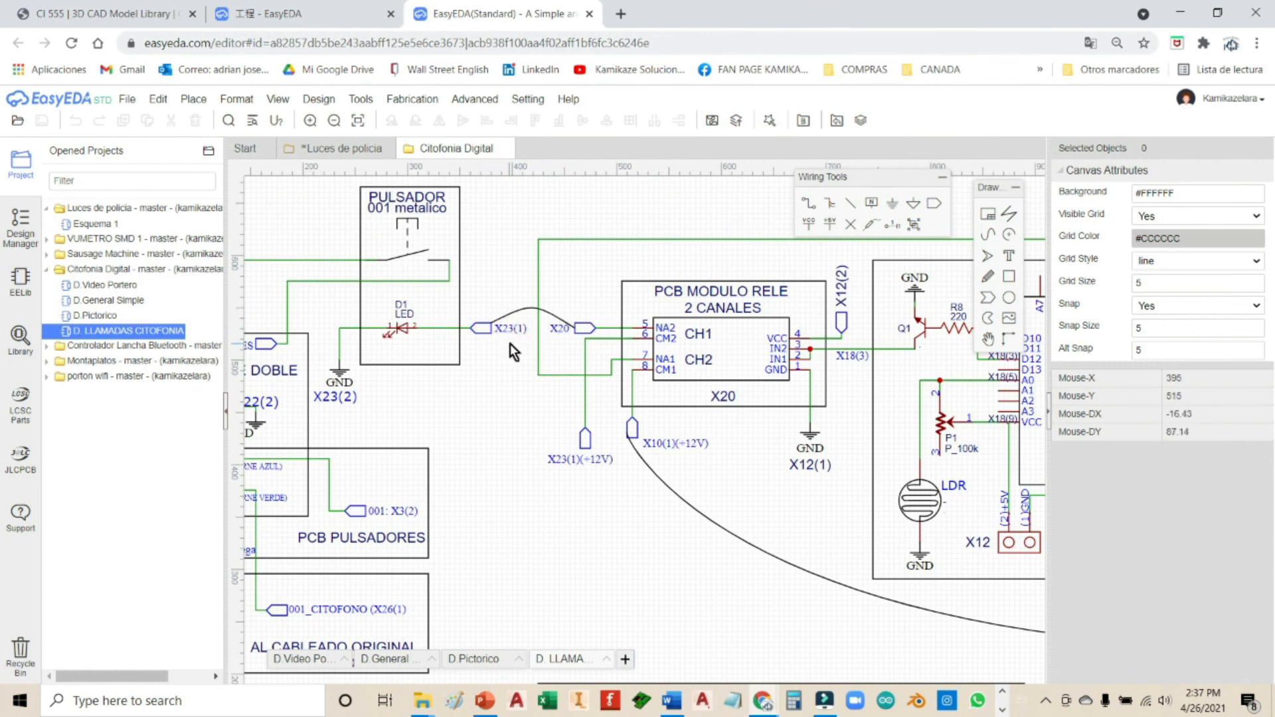
{"action": "scroll", "coordinate": [511, 396], "scroll_direction": "down", "scroll_amount": 2}
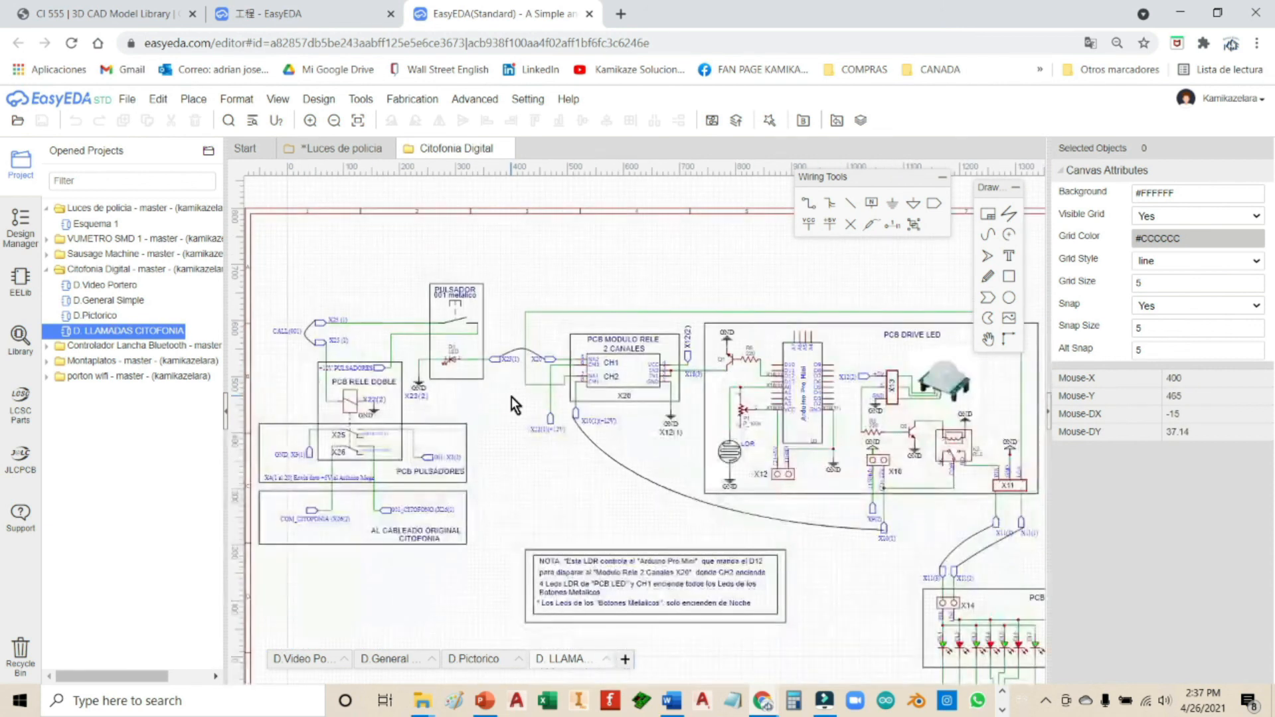
{"action": "scroll", "coordinate": [512, 396], "scroll_direction": "down", "scroll_amount": 1}
{"action": "right_click_drag", "start_coordinate": [554, 424], "coordinate": [433, 346]}
{"action": "scroll", "coordinate": [669, 341], "scroll_direction": "up", "scroll_amount": 4}
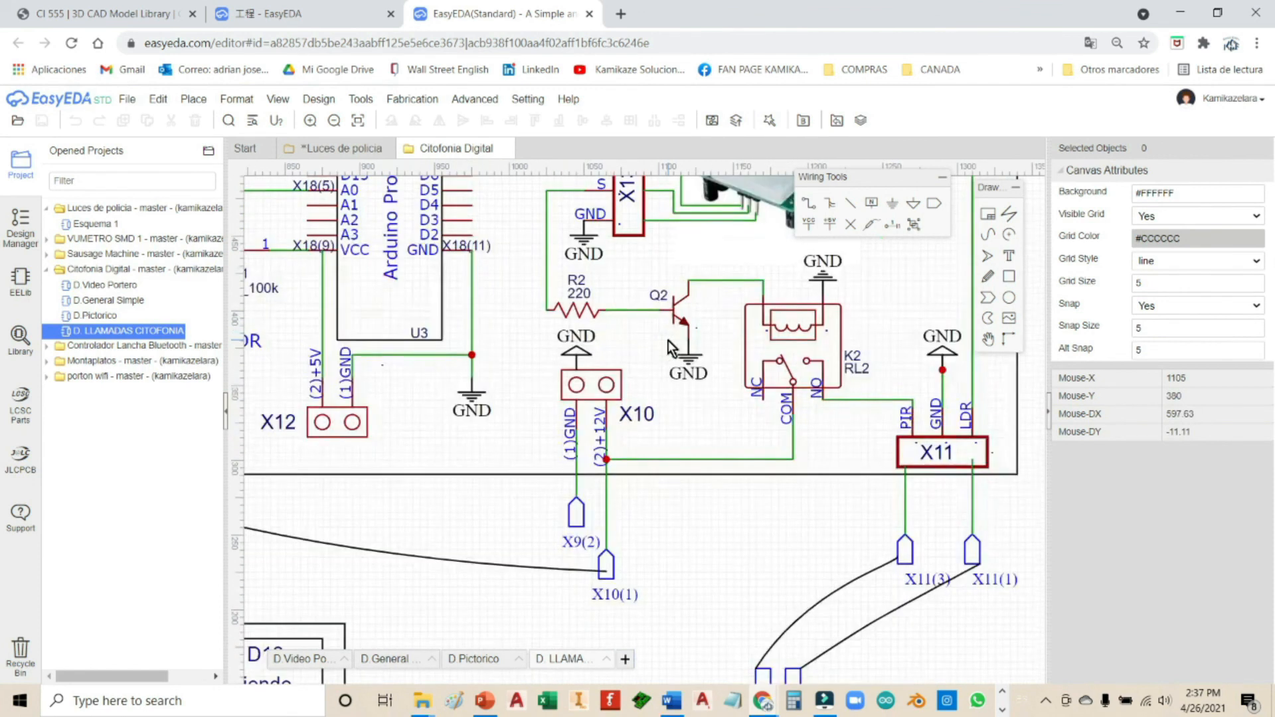
{"action": "right_click_drag", "start_coordinate": [699, 492], "coordinate": [537, 276]}
{"action": "right_click_drag", "start_coordinate": [604, 379], "coordinate": [597, 220]}
{"action": "scroll", "coordinate": [552, 504], "scroll_direction": "down", "scroll_amount": 5}
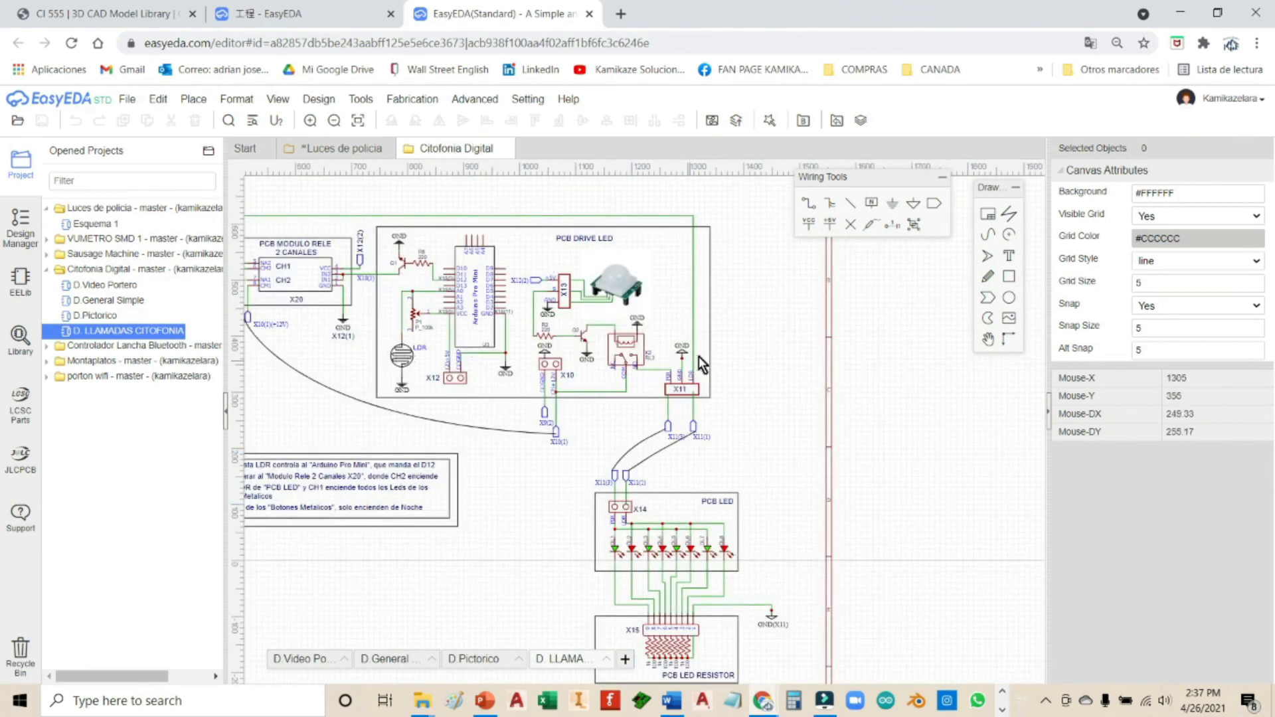
{"action": "right_click_drag", "start_coordinate": [776, 361], "coordinate": [847, 420]}
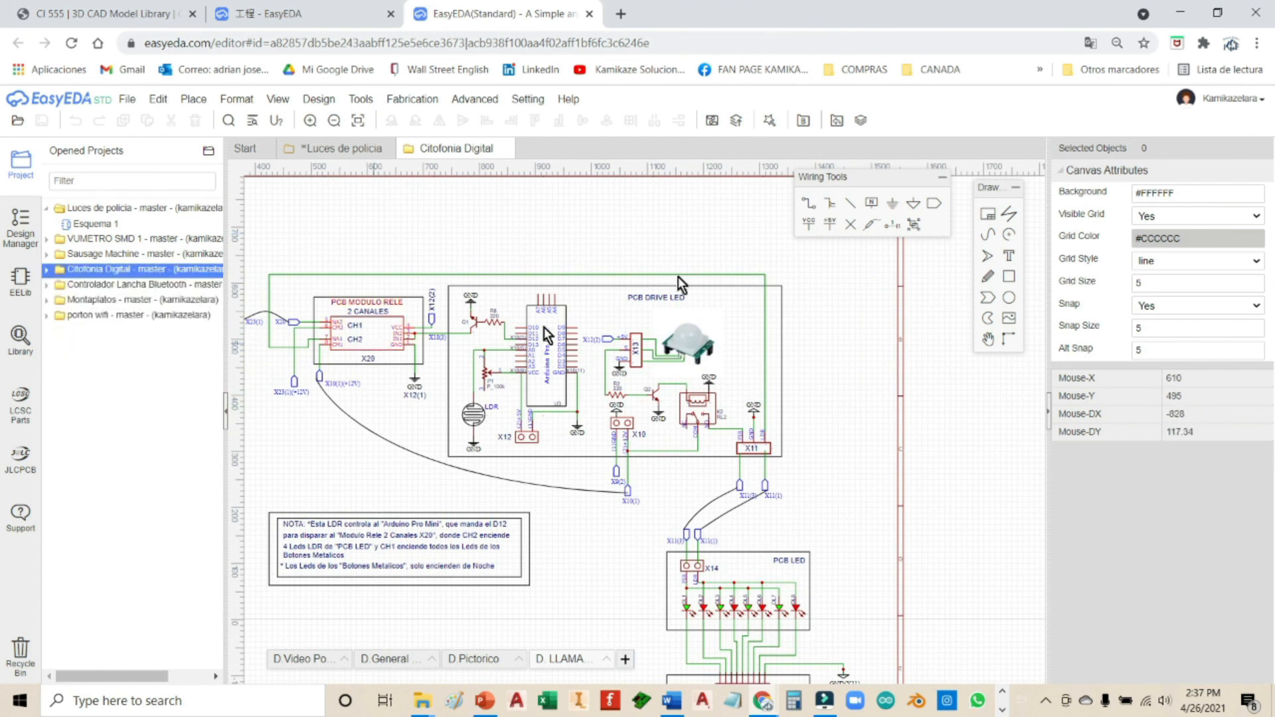
Step: Close the Citofonia Digital tab to return to the Luces de policia Esquema 1 sheet
{"action": "left_click", "coordinate": [506, 149]}
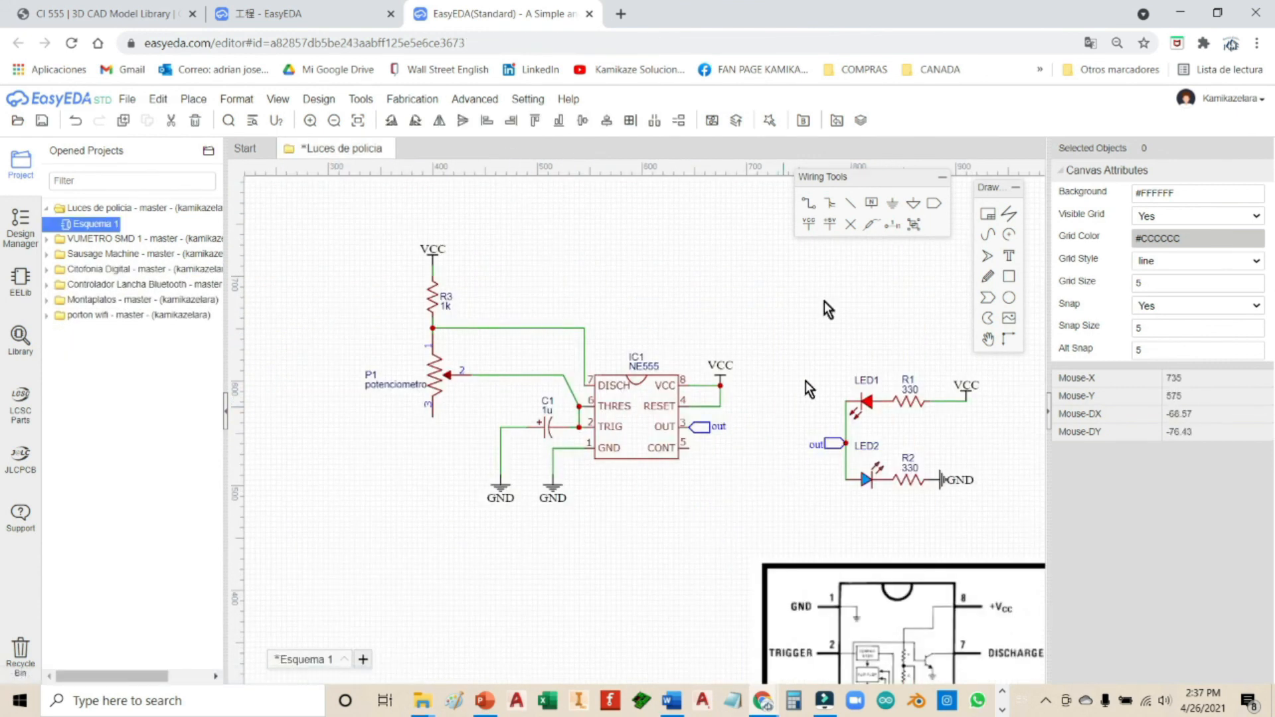